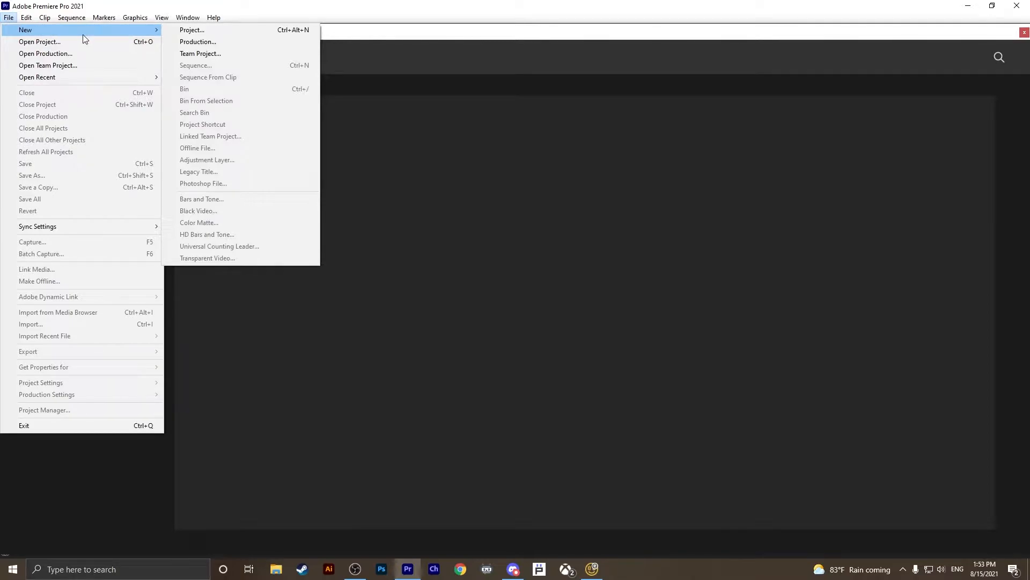
Create a new project named StardewEp14, stored in the Ep014 folder under Stardew Valley
click(179, 31)
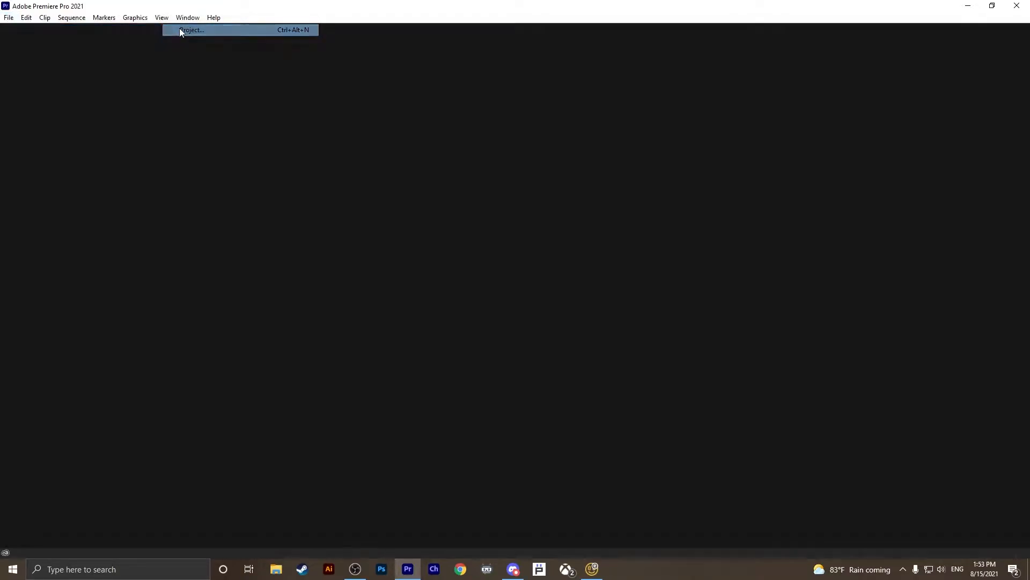
text(StardewEp14)
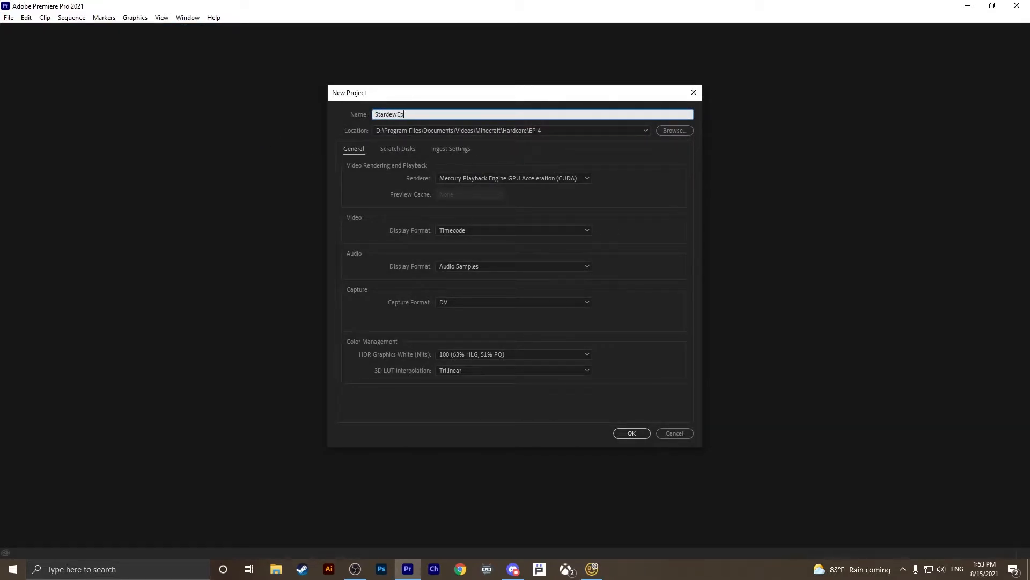
click(645, 130)
click(593, 153)
click(672, 132)
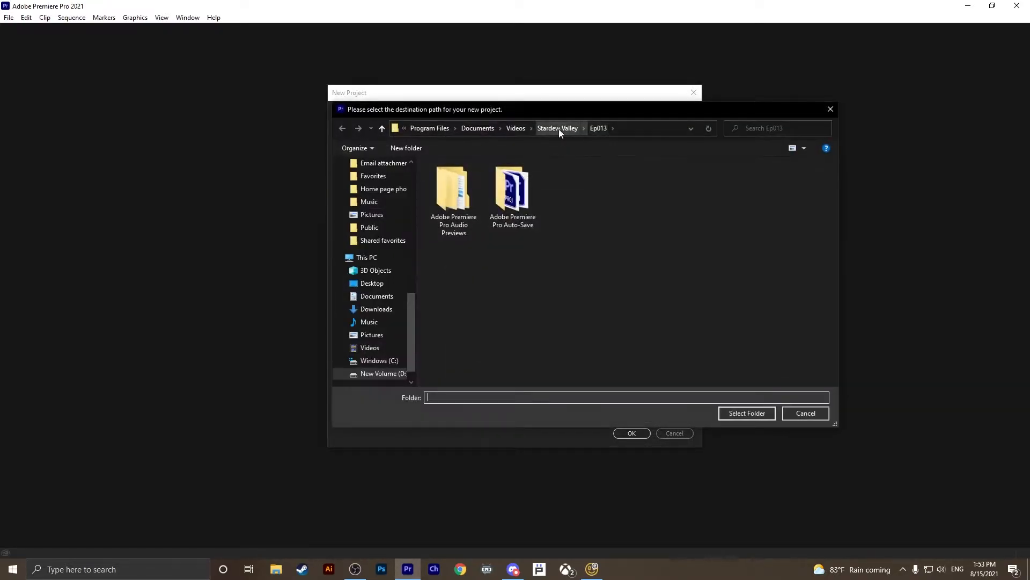
click(558, 128)
double_click(801, 261)
click(748, 413)
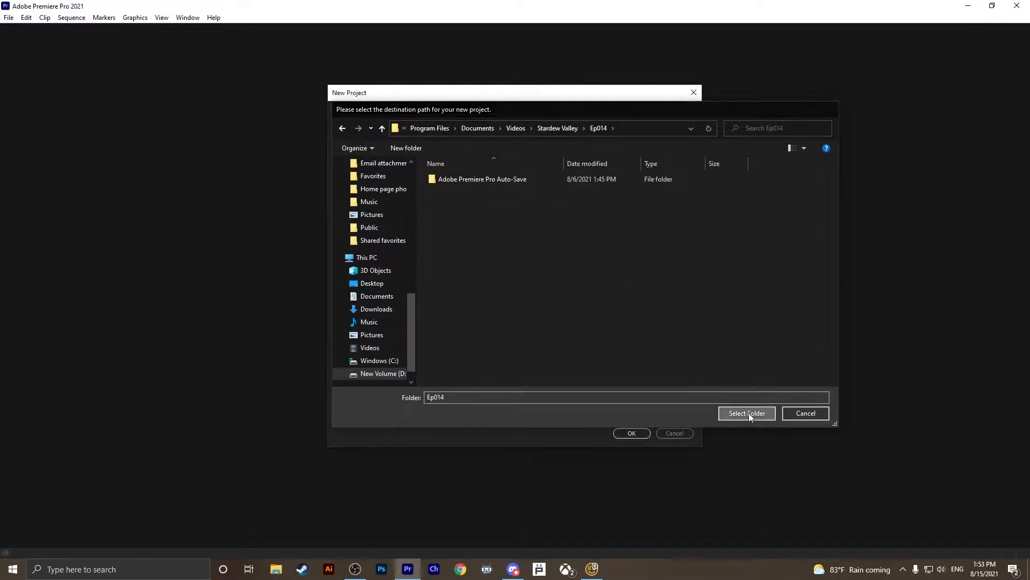
click(639, 433)
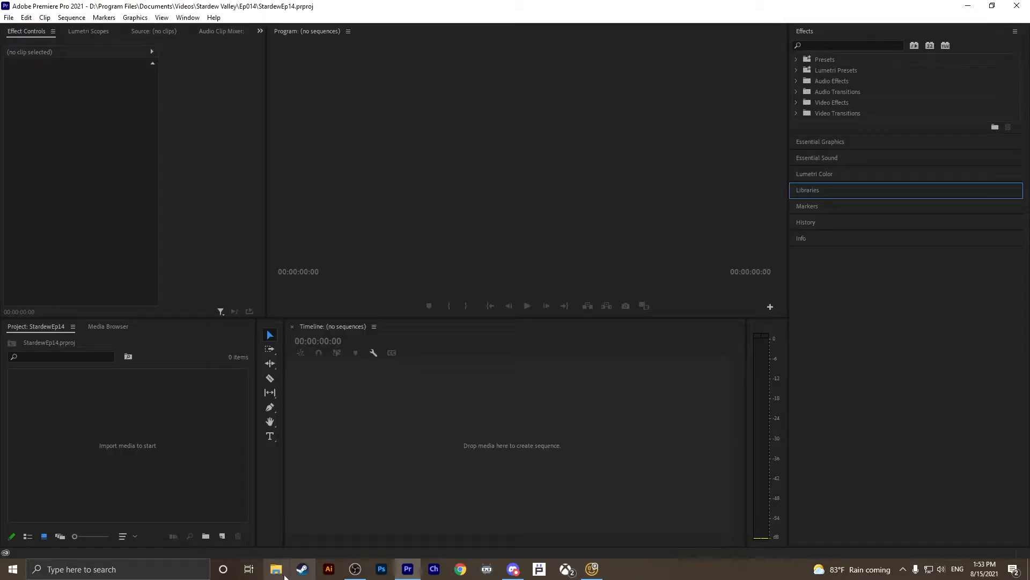
click(283, 572)
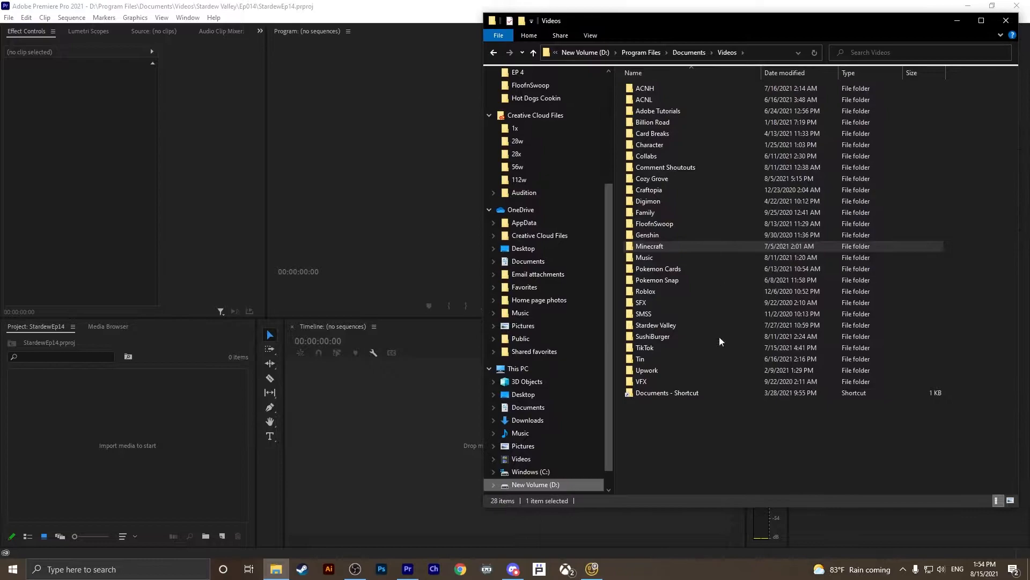
double_click(683, 324)
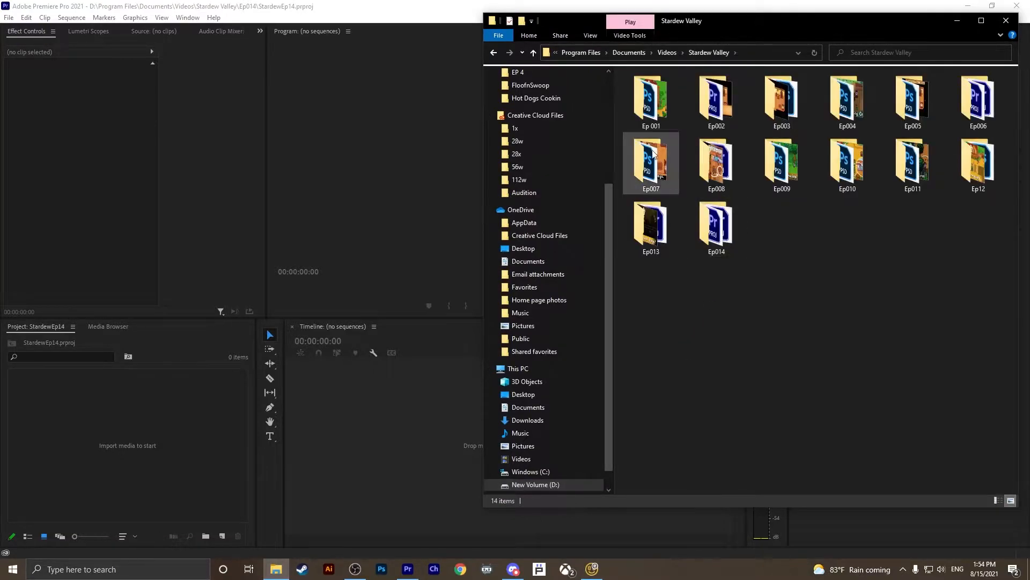
double_click(723, 237)
drag(670, 107, 376, 433)
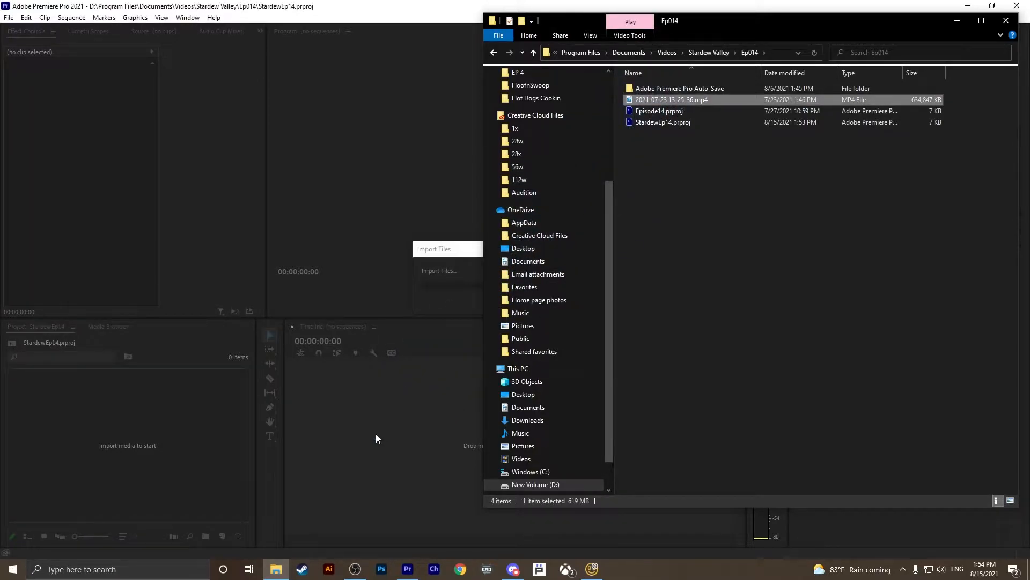
drag(713, 23, 1029, 107)
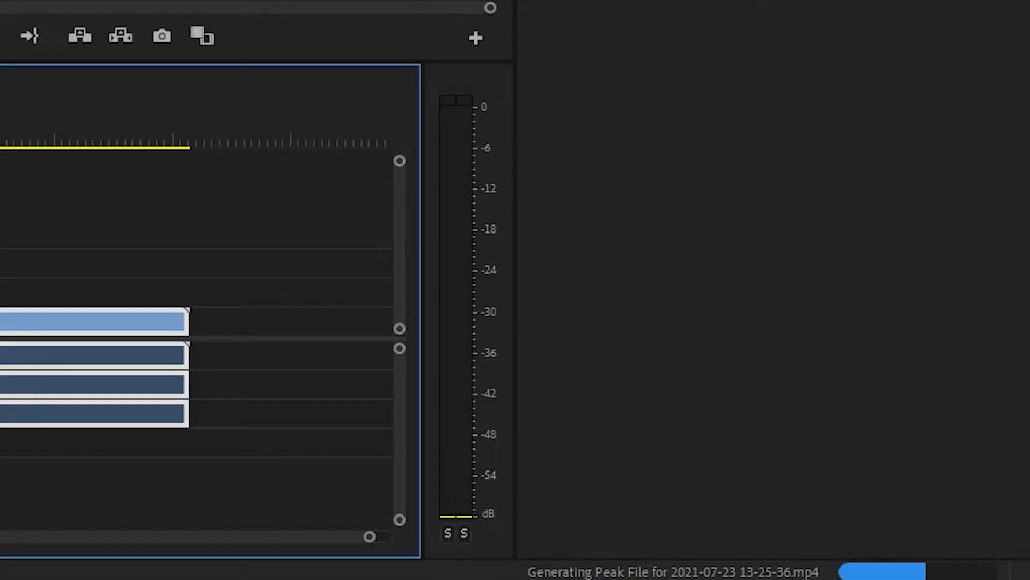
Enlarge the Audio 2 track in the timeline so that its voice waveform can be read
drag(399, 473, 399, 501)
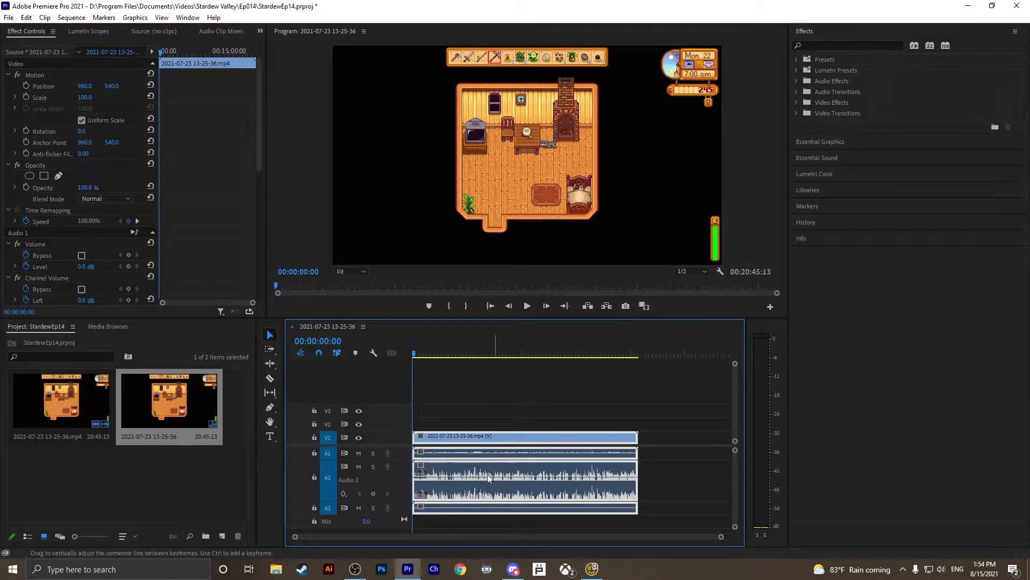
key(=)
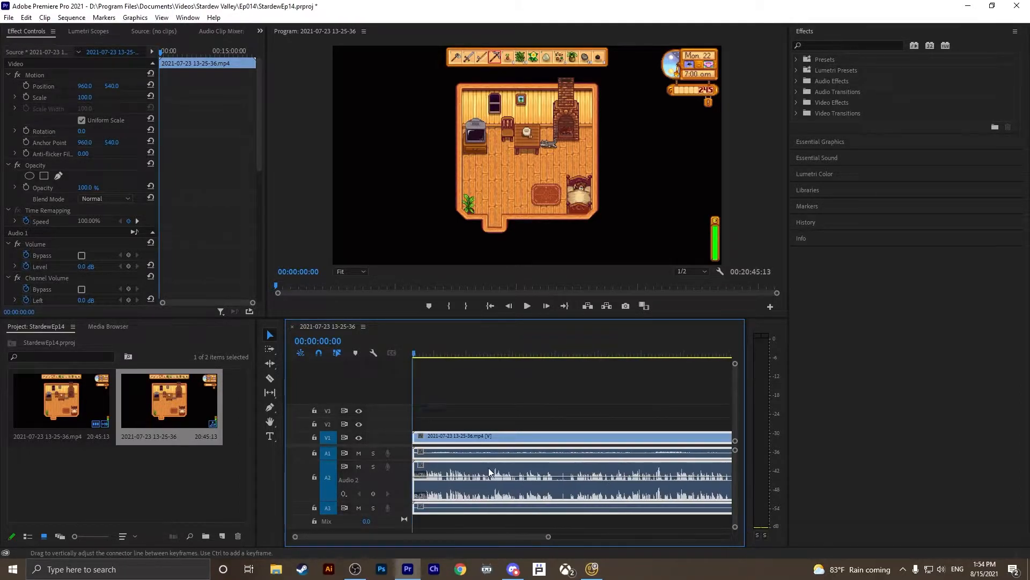
key(=)
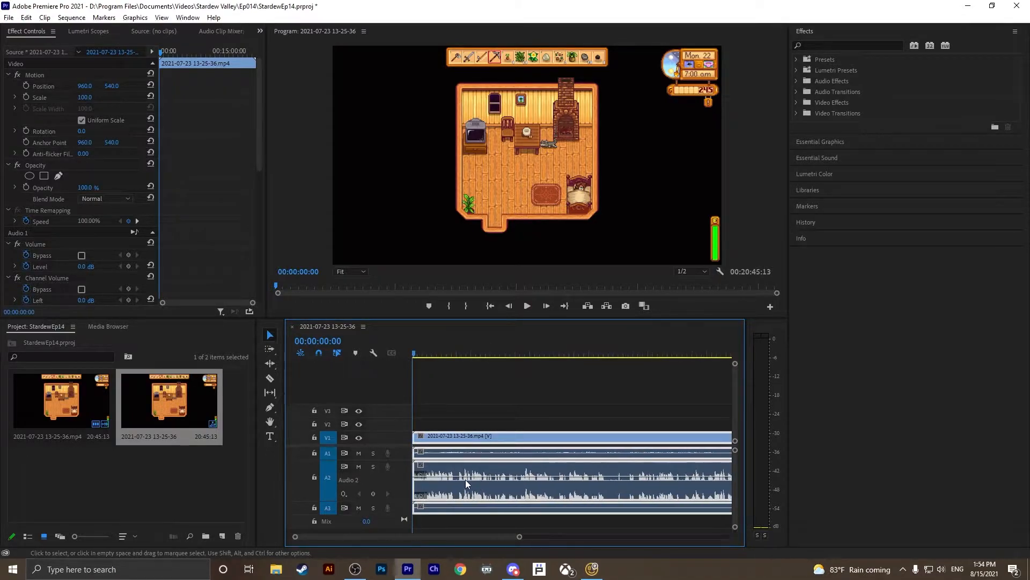
key(=)
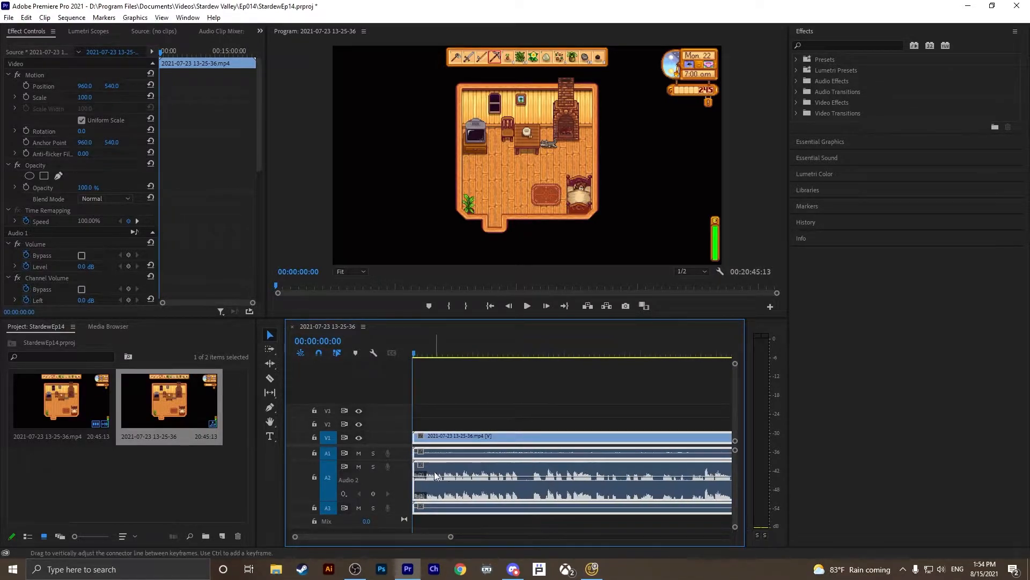
Play the first few seconds of the sequence to check the loudness of the original audio
key(space)
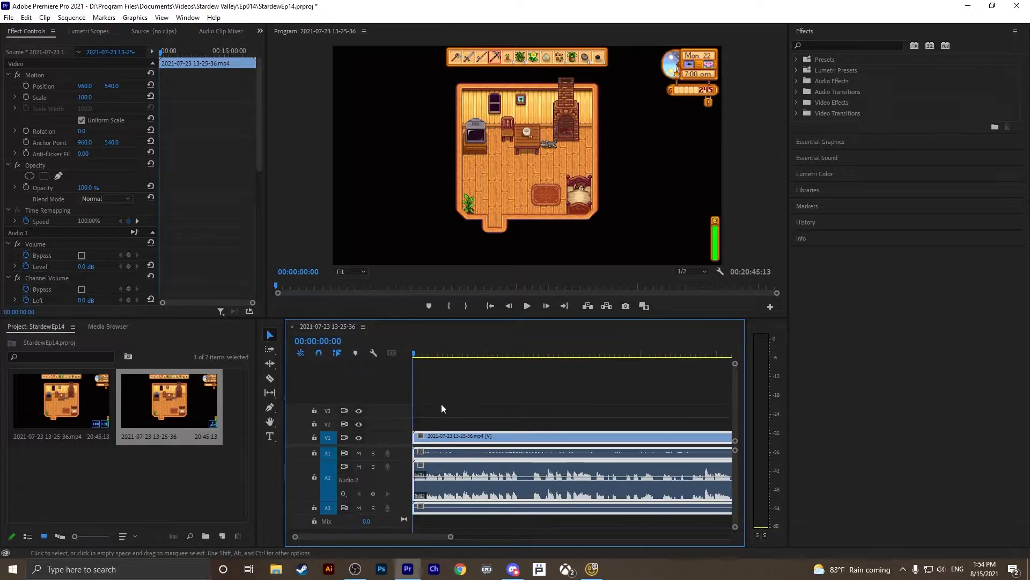
key(space)
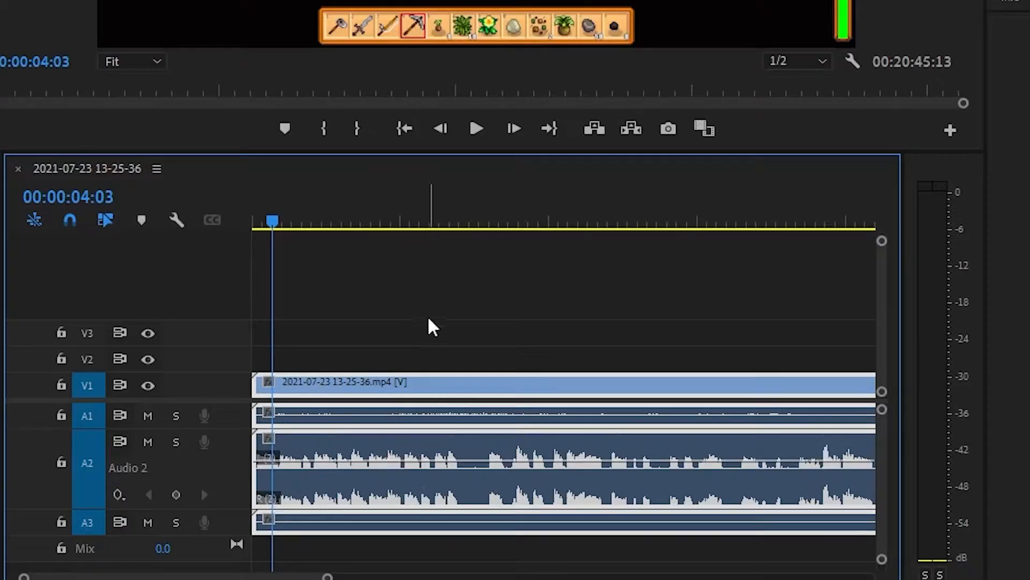
key(space)
key(space)
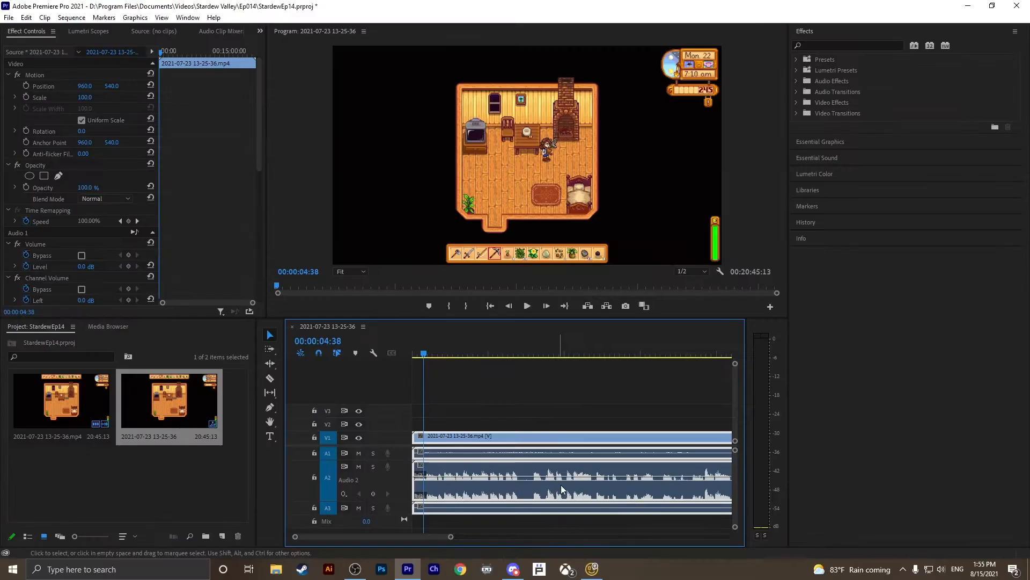
Normalize the max peak of the selected clip's audio to -4 dB
right_click(542, 485)
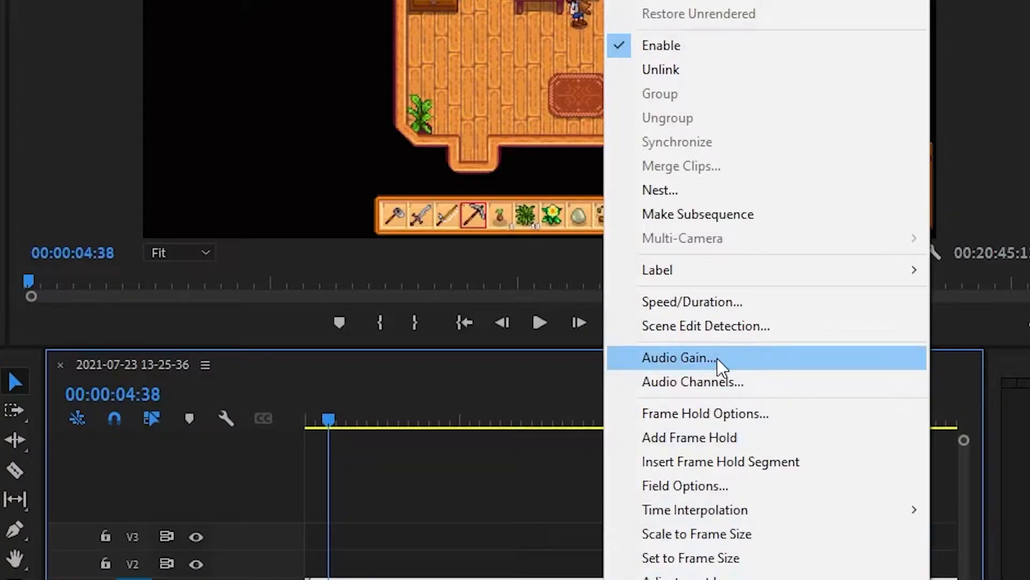
click(717, 358)
click(368, 284)
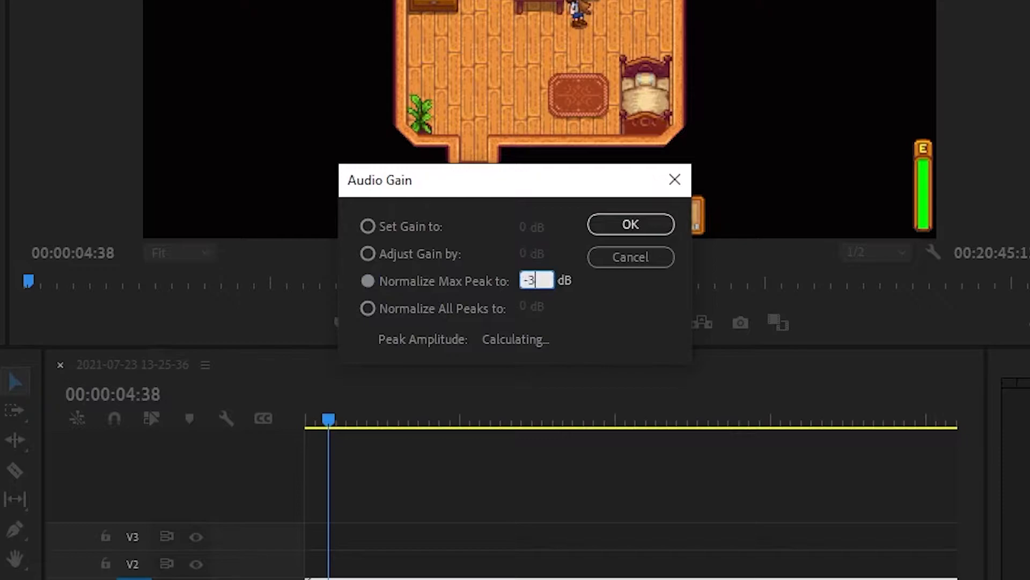
text(-4)
key(Return)
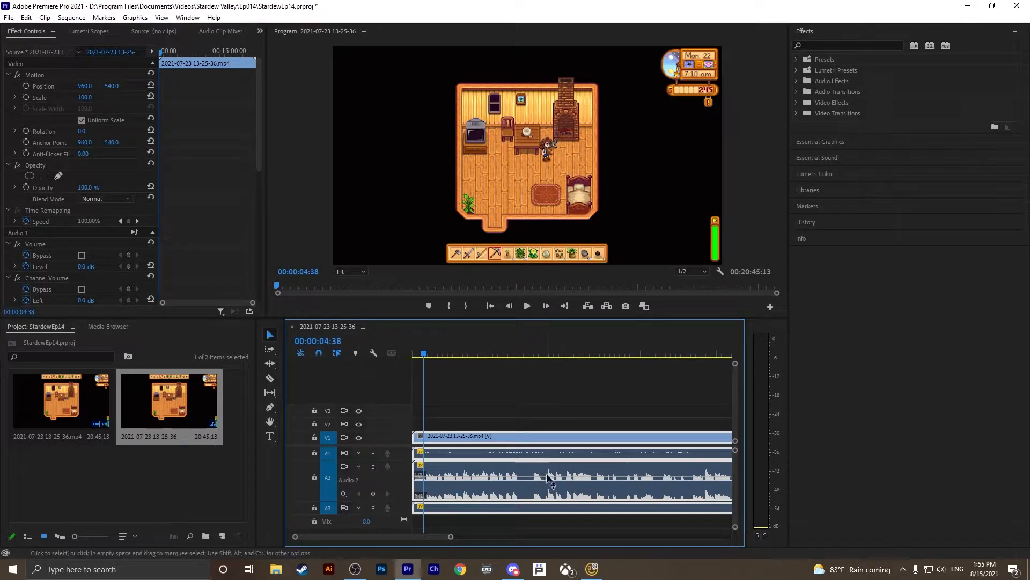
Play a short part of the normalized audio and enlarge the Audio 1 track, with the playhead back near the sequence start
key(space)
scroll(537, 467, up, 4)
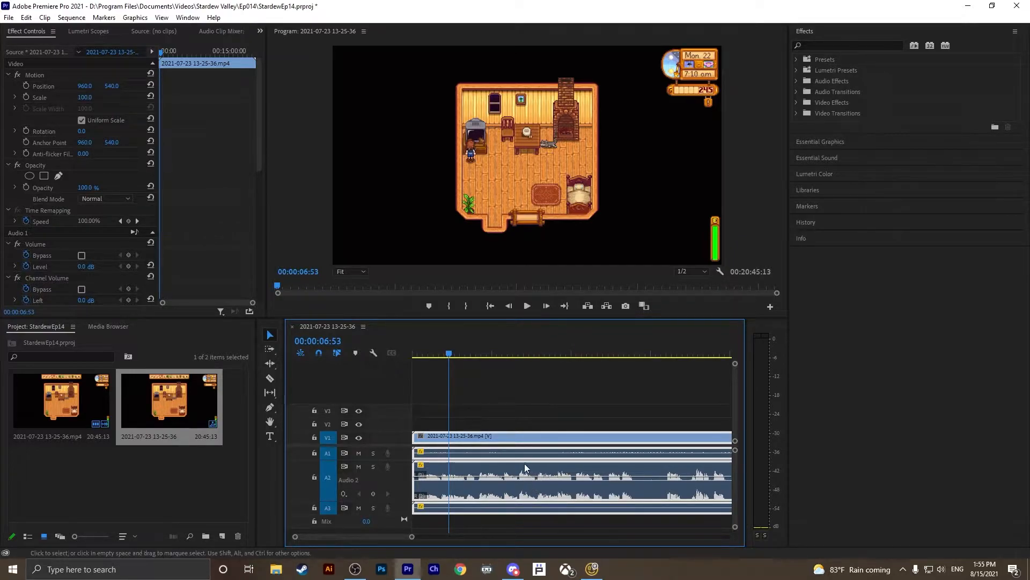
drag(449, 354, 416, 362)
scroll(604, 392, up, 2)
drag(397, 460, 397, 481)
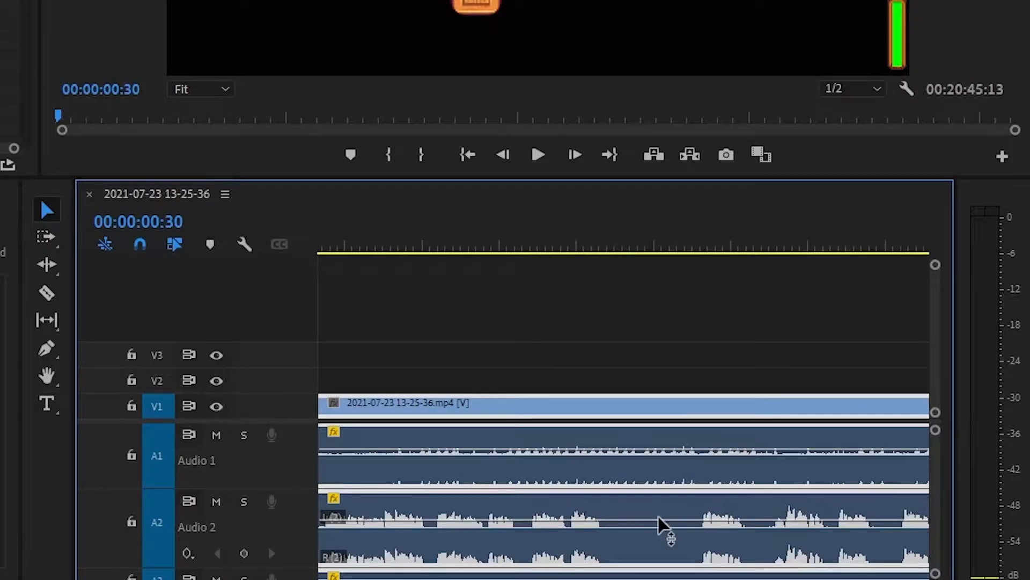
Play the silent stretch in the Audio 2 waveform from about 00:00:41:40, with the Razor tool active
key(c)
click(601, 246)
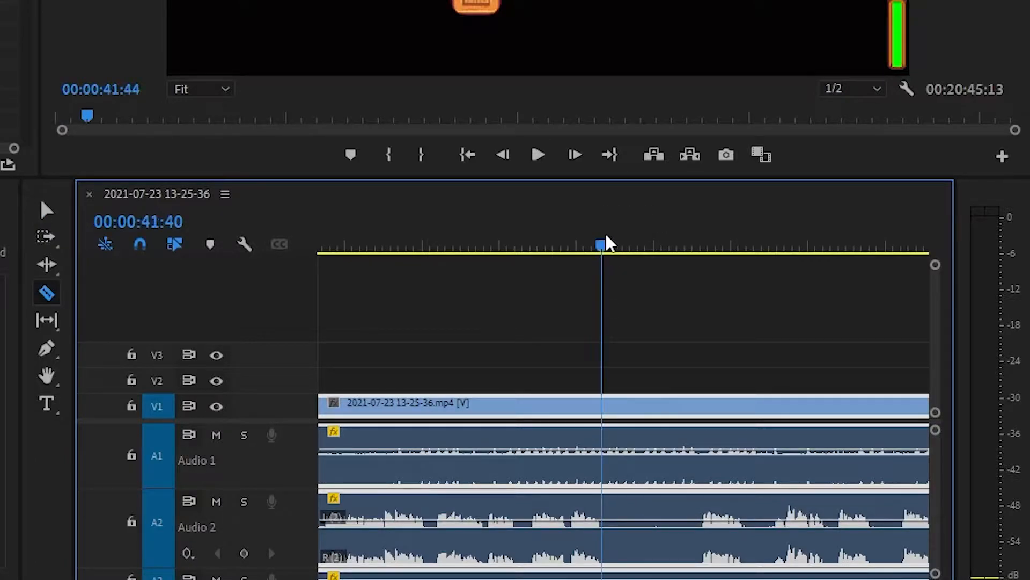
key(space)
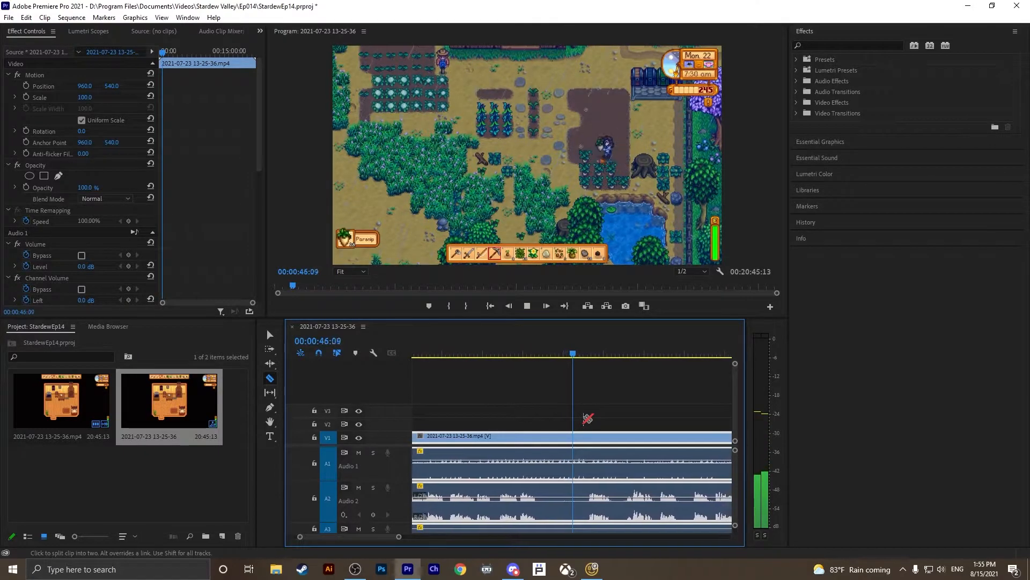
Try splitting the clip around the silent stretch near 00:00:42, and undo the cuts
click(531, 494)
click(530, 495)
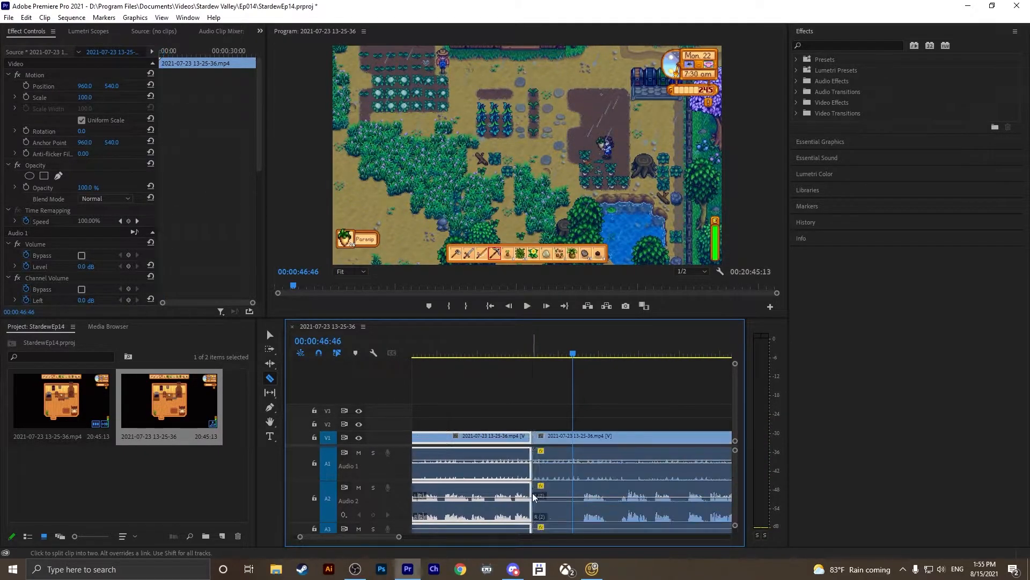
click(583, 489)
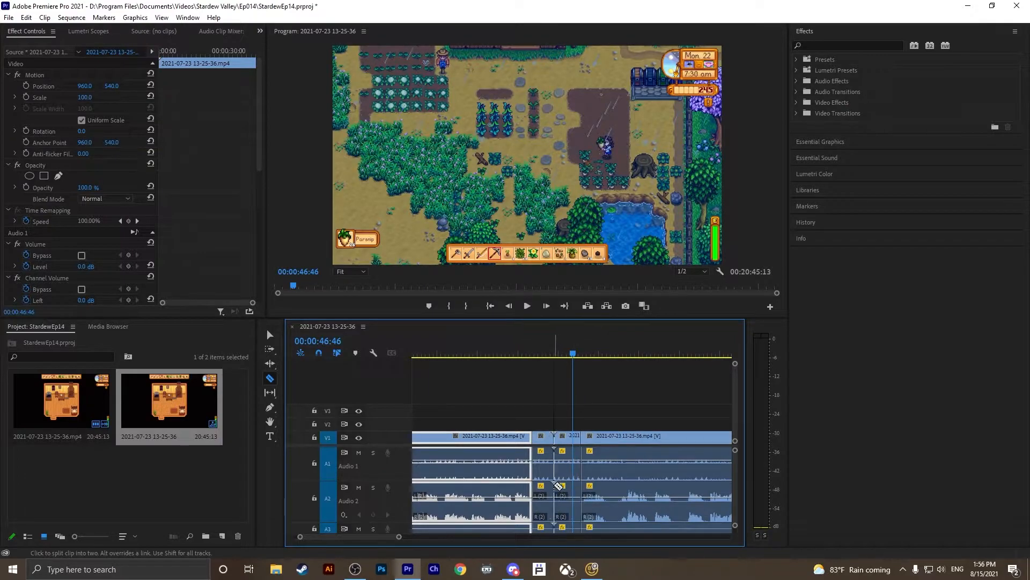
key(ctrl+z)
key(ctrl+z)
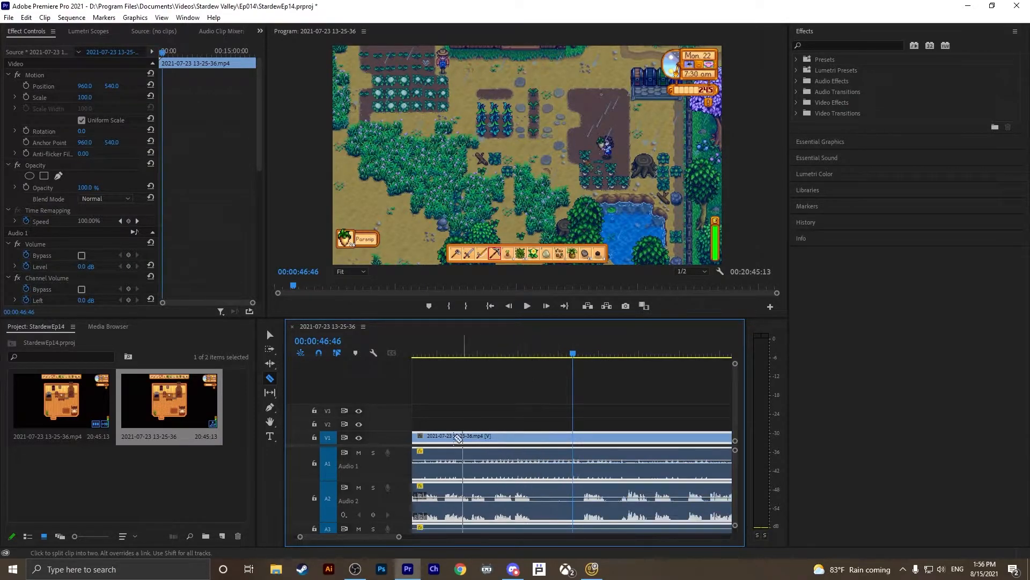
Split the clip at both ends of the silent stretch near 00:00:42 and delete the section of about 6 seconds between the cuts
click(269, 379)
click(534, 473)
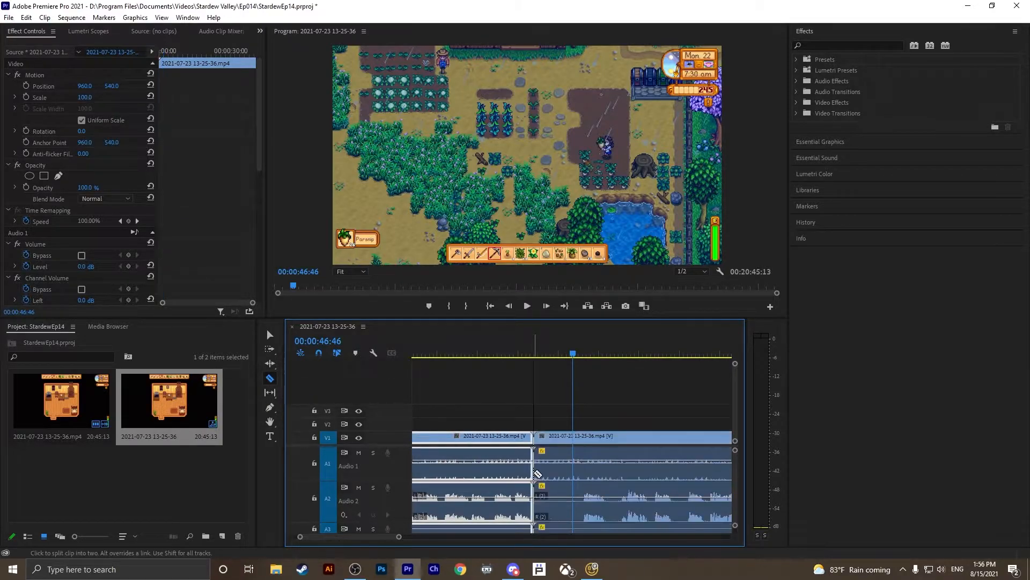
click(582, 482)
key(v)
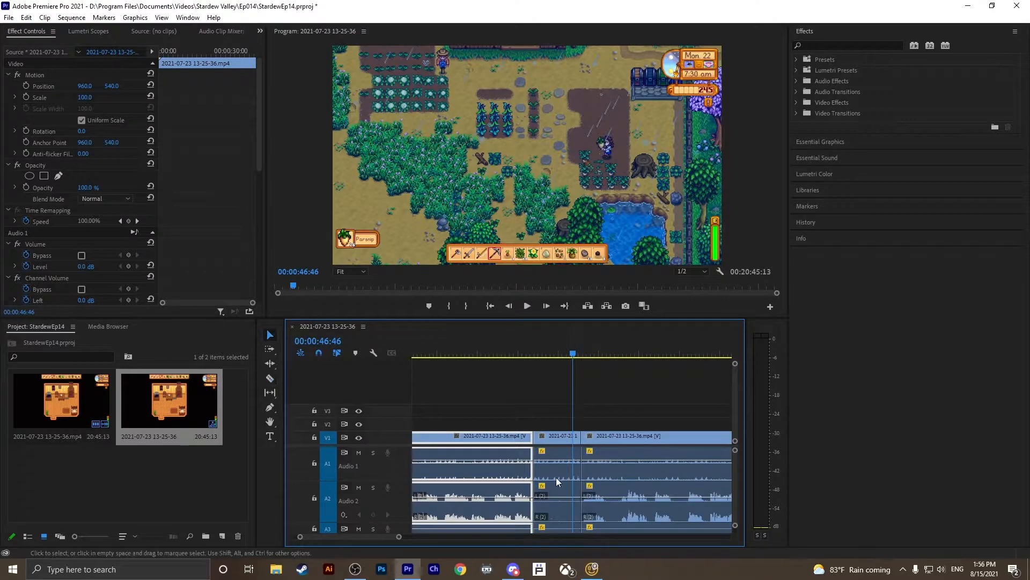
click(556, 477)
key(Delete)
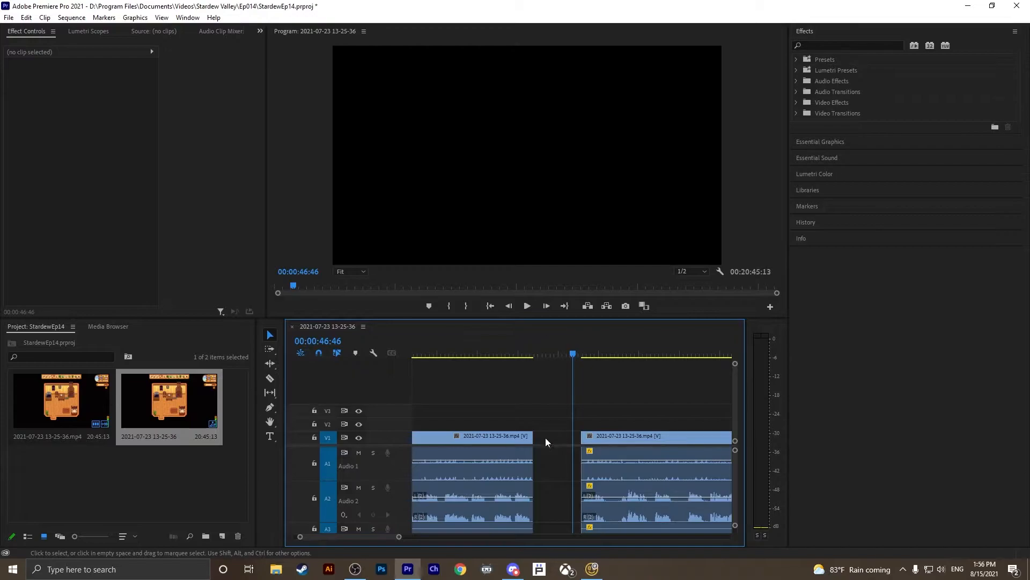
Play across the empty gap, try closing it by deleting the gap itself, and undo that deletion
click(524, 352)
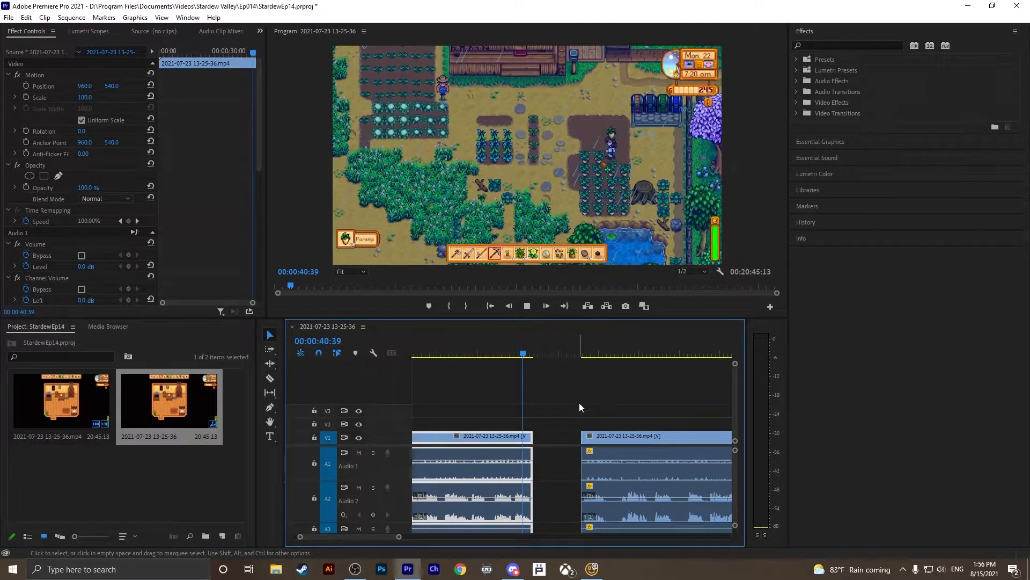
key(space)
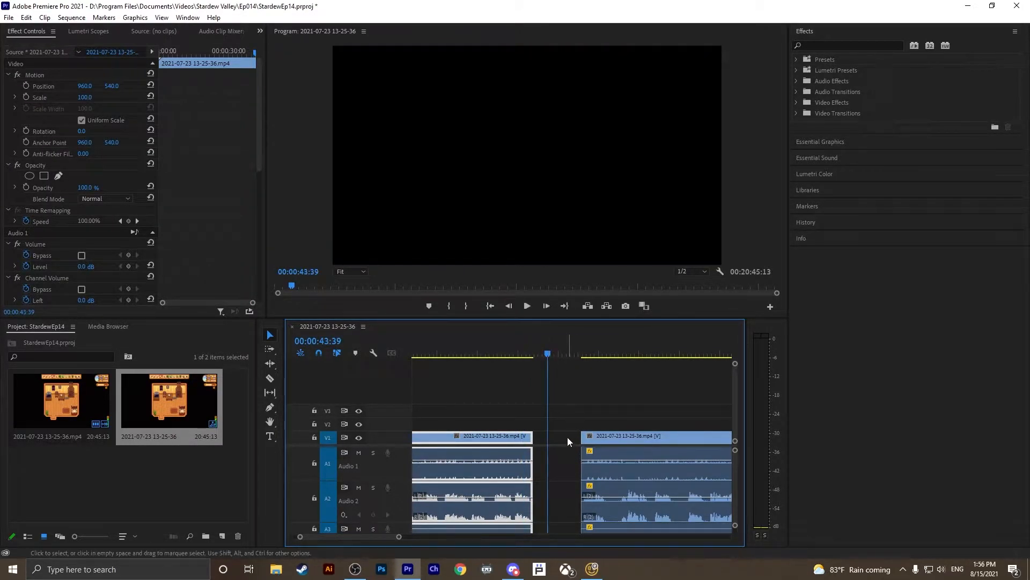
click(567, 437)
key(Delete)
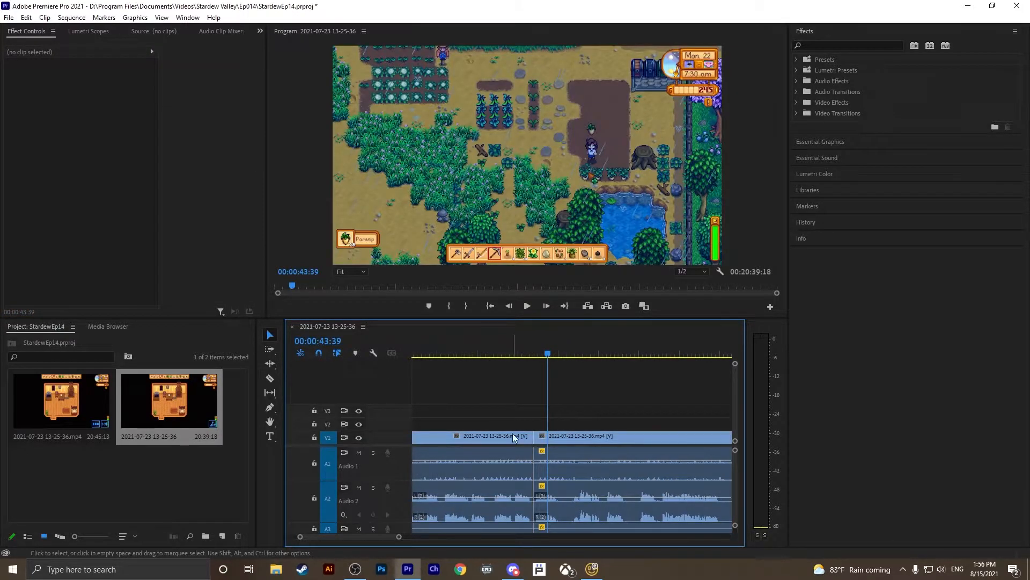
key(ctrl+z)
Move the second clip back against the end of the first to close the gap, and play across the join
drag(598, 435, 568, 439)
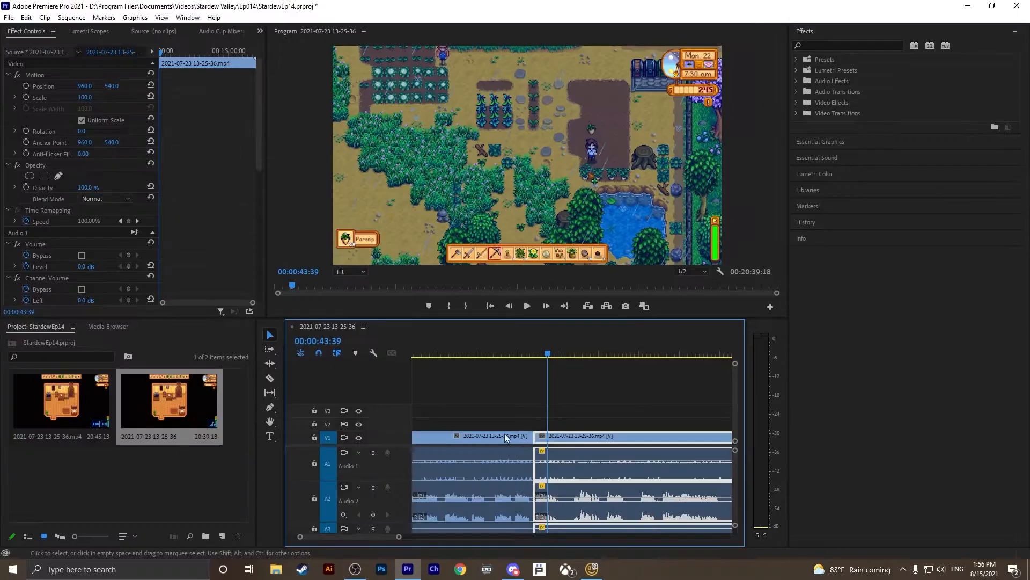
click(522, 355)
key(space)
key(space)
Split the clip at both ends of the silent stretch just after 00:00:43:20 and ripple delete the section of about 1.7 seconds
key(c)
click(541, 512)
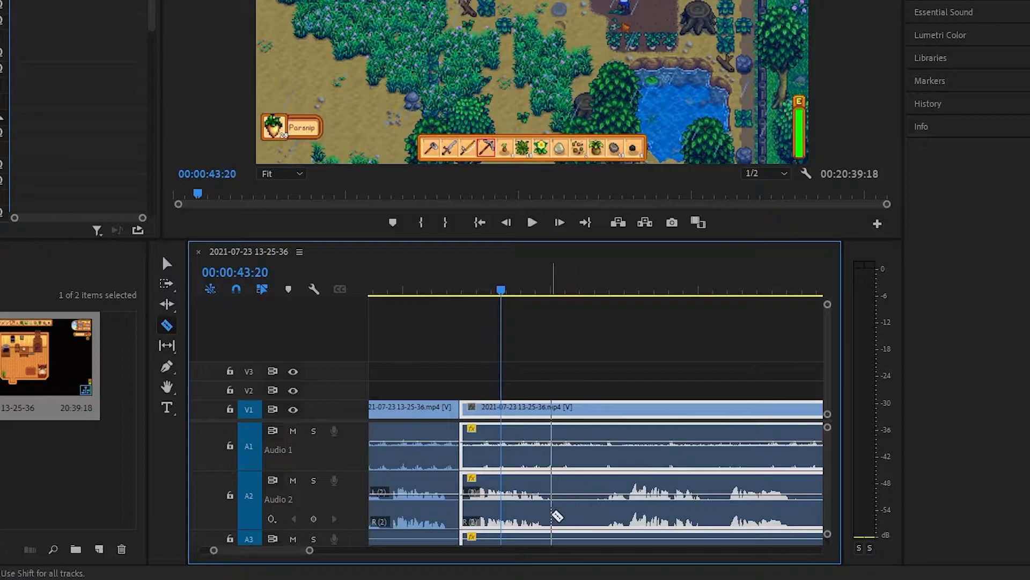
click(603, 509)
key(v)
click(564, 487)
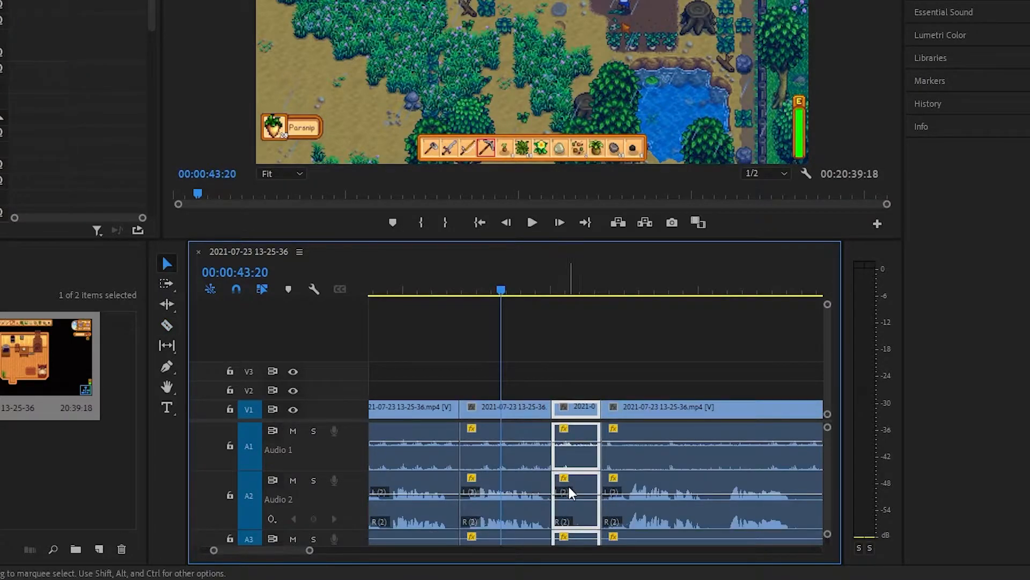
key(shift+Delete)
Cut at both ends of the next silence, two speech passages further on, and ripple delete that section of about 1.7 seconds
scroll(574, 491, down, 2)
key(c)
click(632, 510)
click(682, 504)
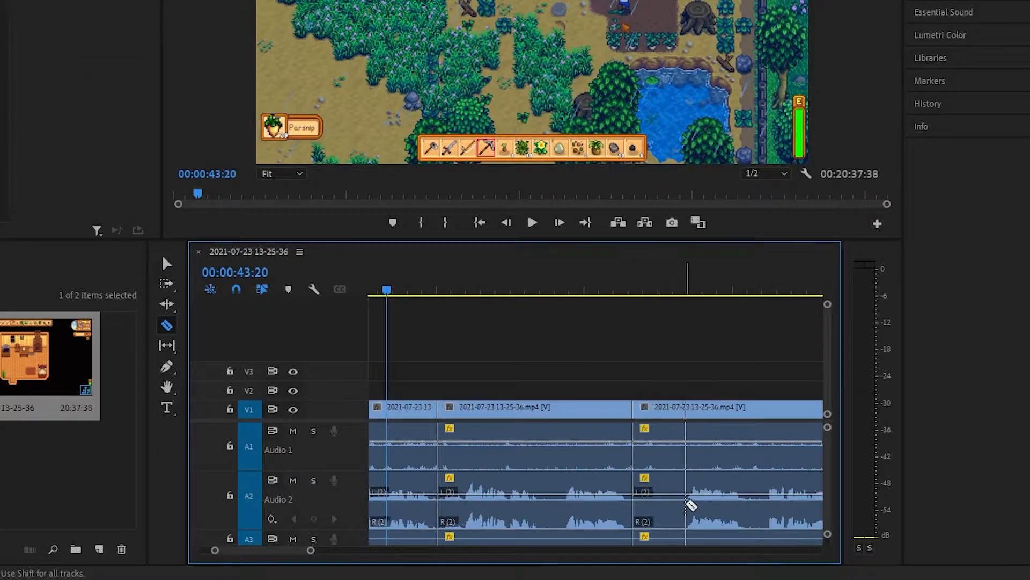
key(v)
click(660, 489)
key(shift+Delete)
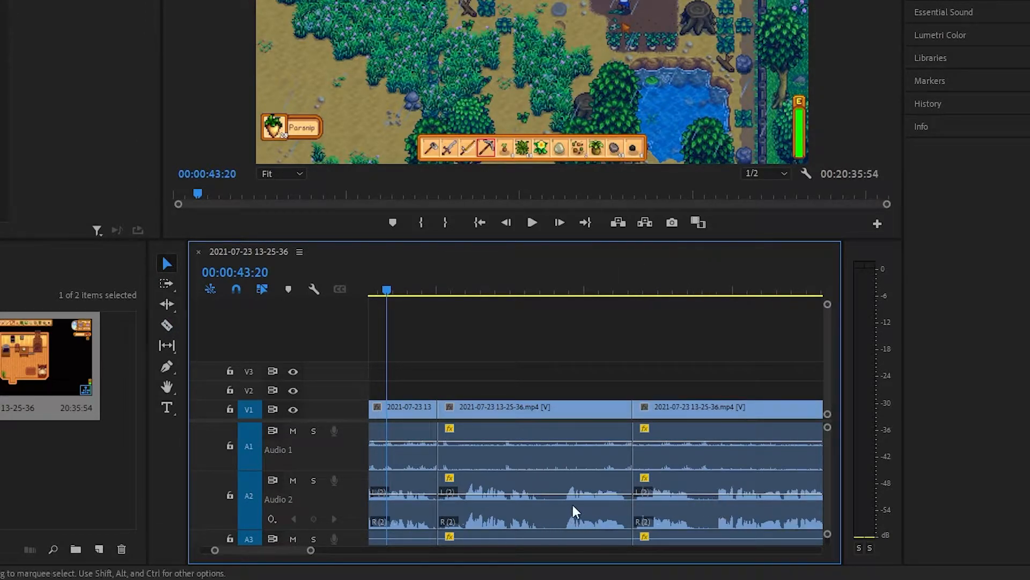
Isolate the following silent stretch in the last clip with two cuts and ripple delete the section of about 2 seconds
scroll(617, 481, down, 3)
key(c)
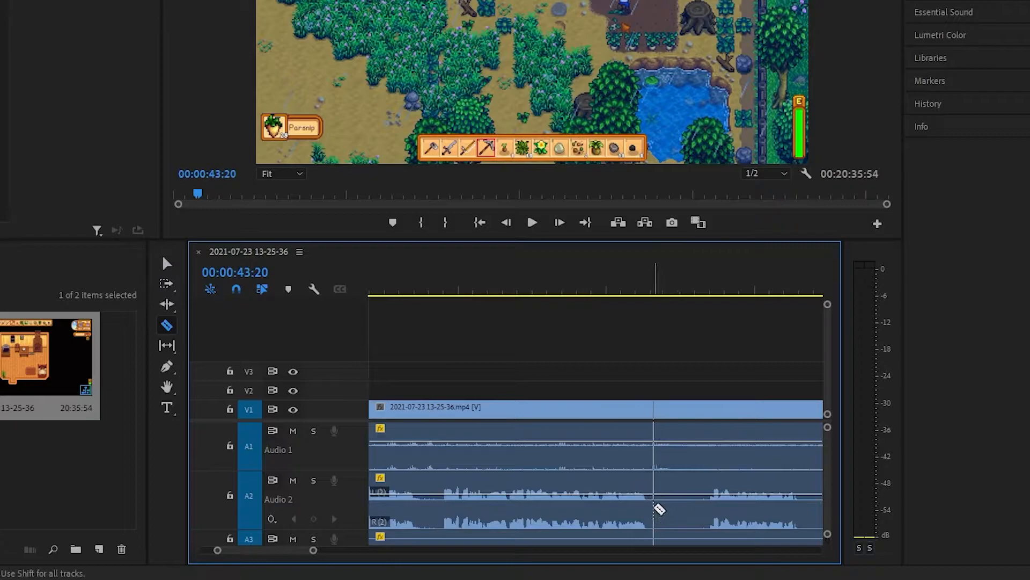
click(652, 506)
click(709, 504)
key(v)
click(687, 483)
key(shift+Delete)
Play the nearly silent passage from about 00:01:05:58 to 00:01:09:15 to check its short sounds
scroll(736, 499, down, 2)
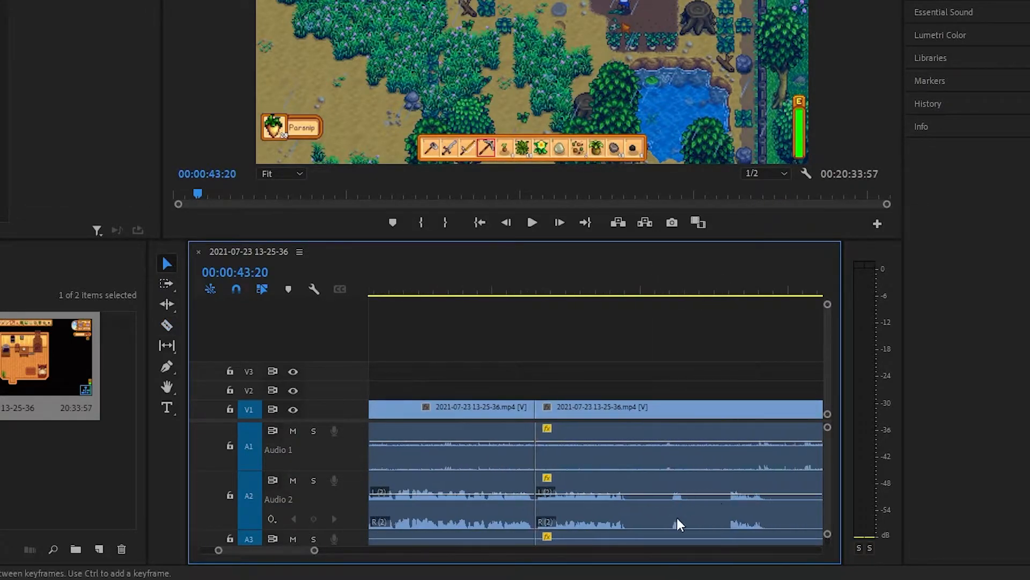
scroll(703, 502, down, 1)
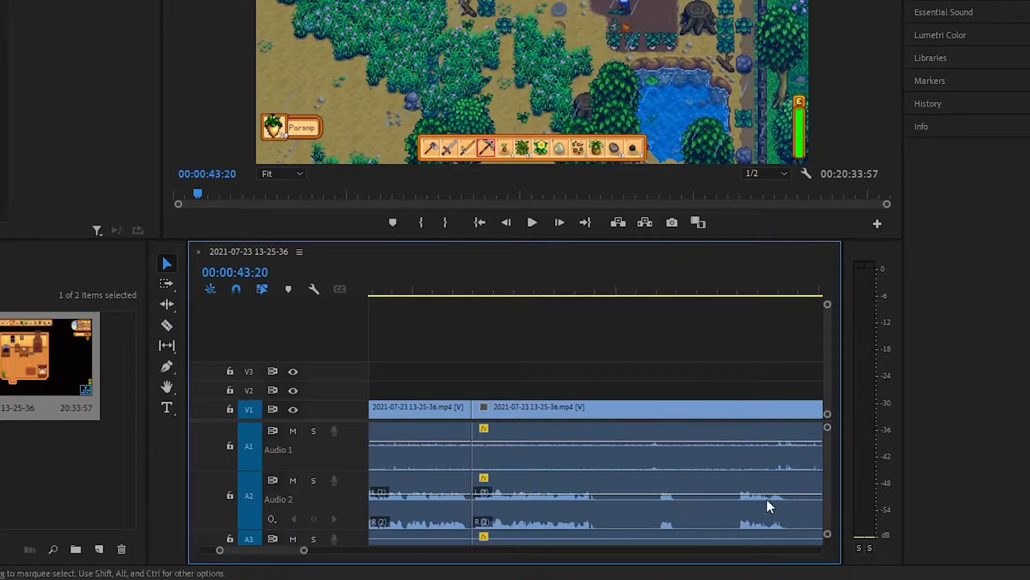
drag(634, 289, 656, 290)
key(space)
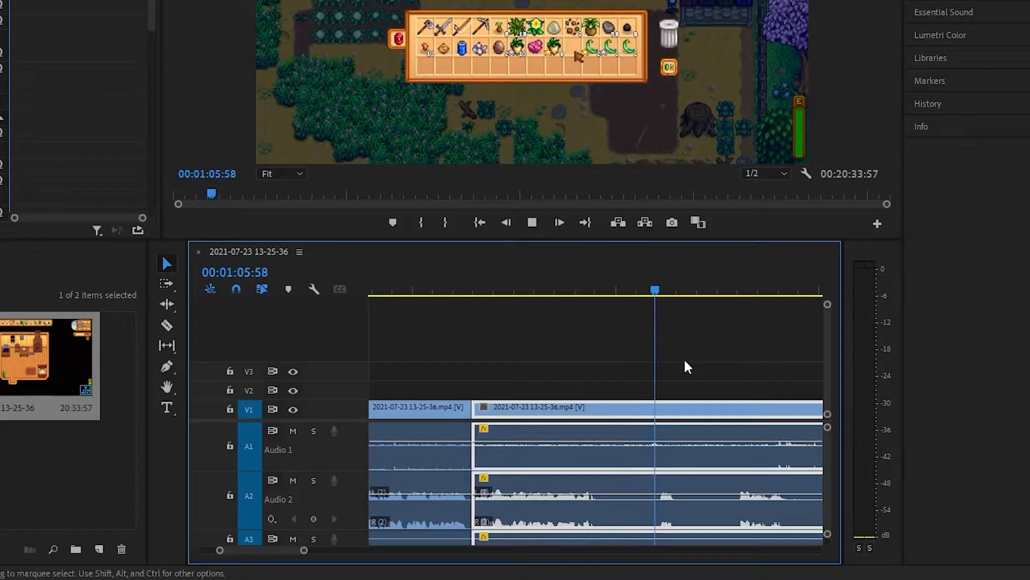
scroll(690, 449, down, 2)
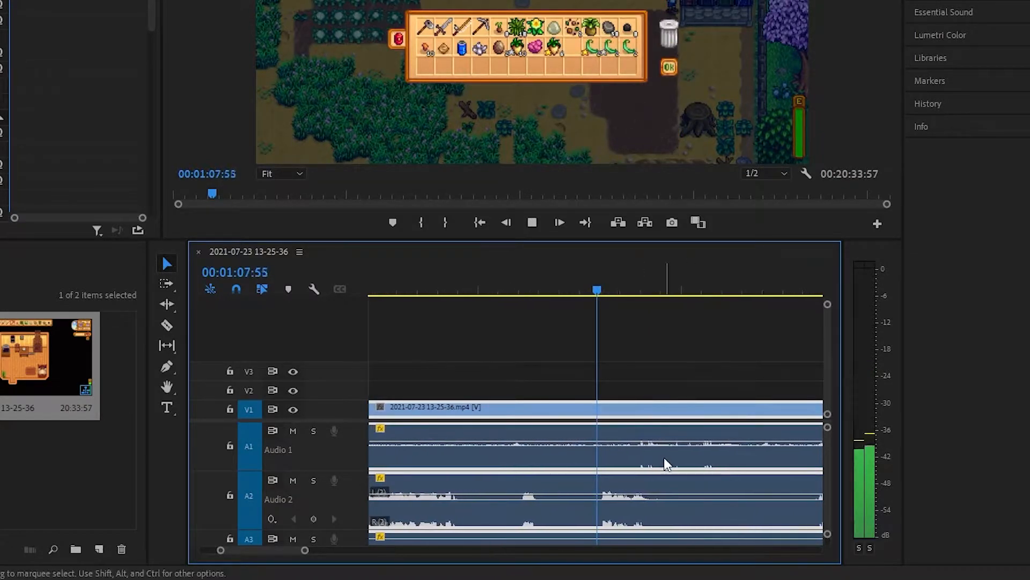
key(space)
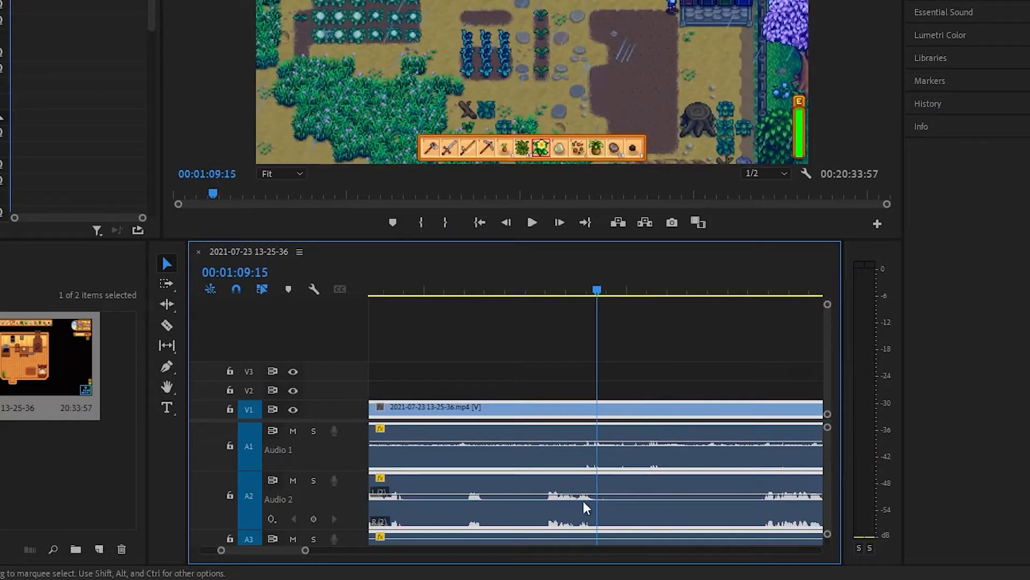
Split the last clip around the short speech bursts before 00:01:09:15 and at the end of the long silence after it
key(c)
scroll(651, 494, up, 2)
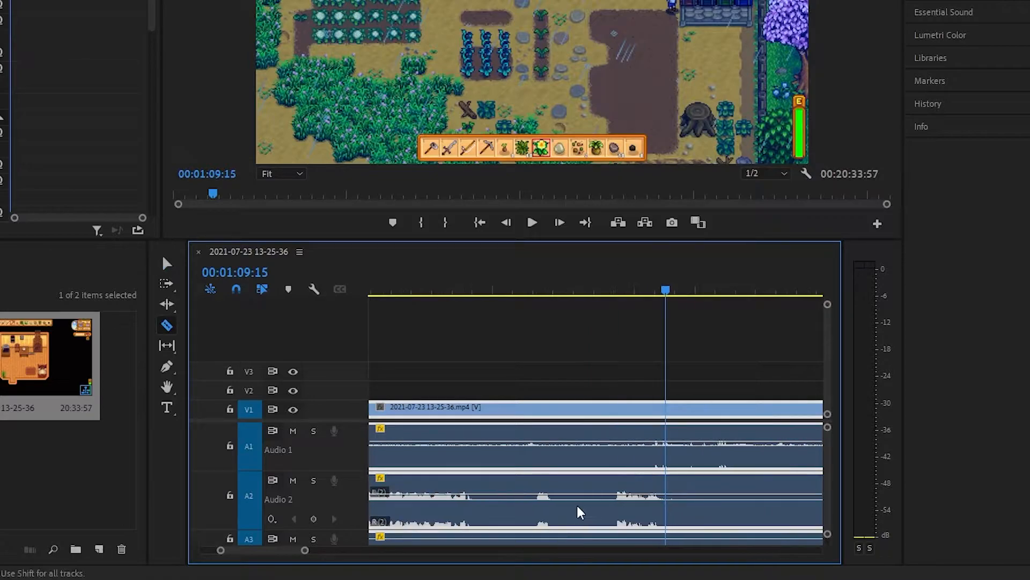
scroll(579, 513, up, 2)
click(547, 501)
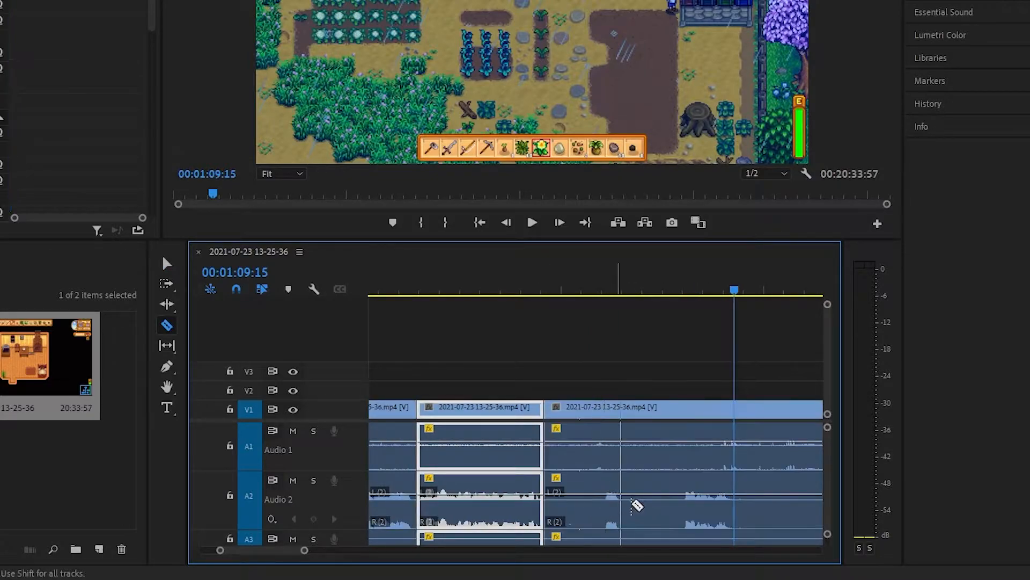
click(601, 508)
click(624, 509)
click(680, 508)
scroll(684, 505, down, 1)
click(672, 497)
scroll(697, 494, down, 2)
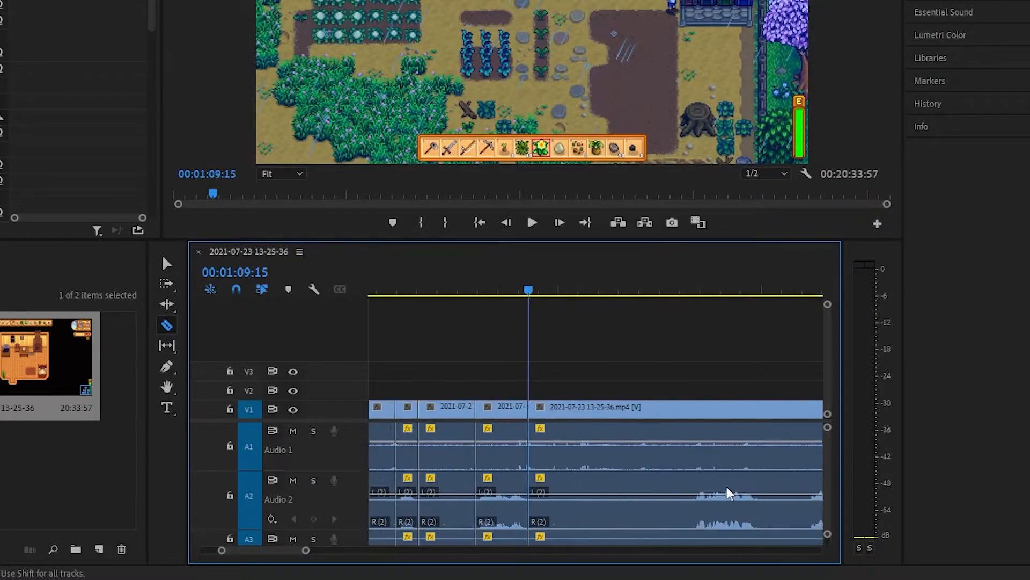
click(694, 503)
Delete the long silent section after 00:01:09:15 and the silent sections between the short speech bursts before it, closing the gaps
key(v)
click(658, 481)
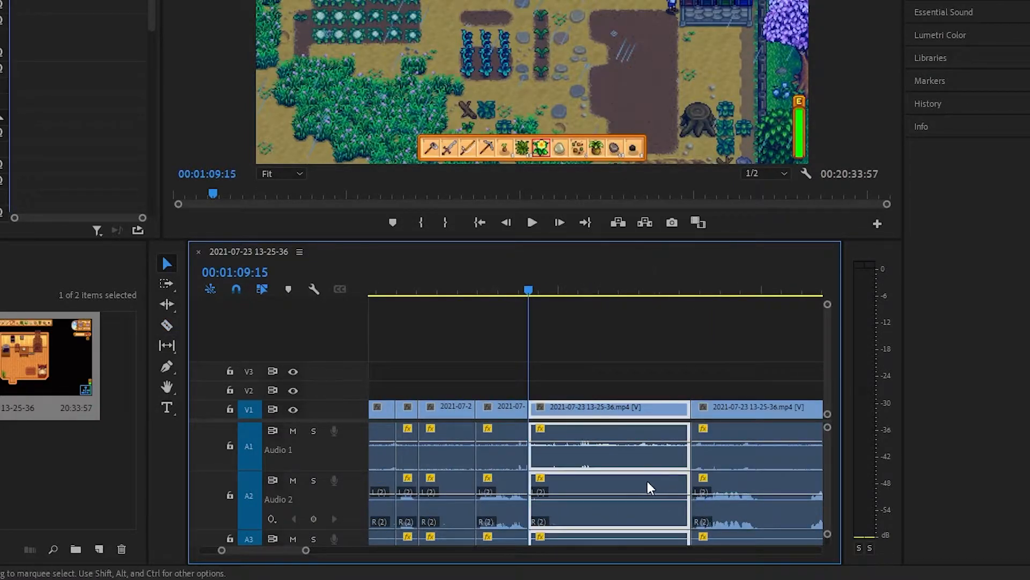
key(shift+Delete)
click(453, 472)
scroll(464, 478, up, 4)
key(Delete)
click(569, 487)
key(Delete)
click(488, 456)
key(Delete)
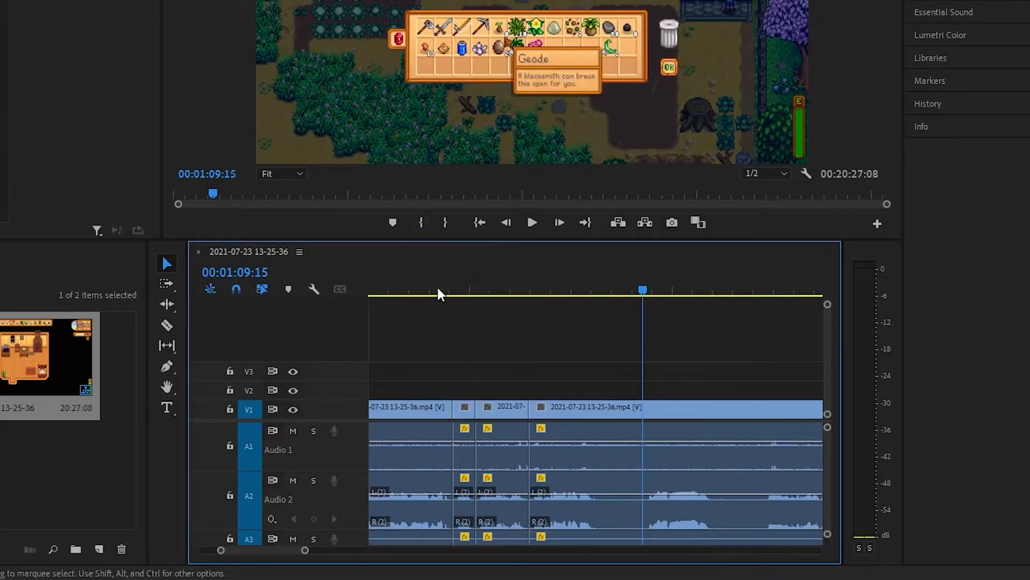
Play across the new joins between about 00:01:04:03 and 00:01:06:30 to check the two short speech pieces
click(431, 290)
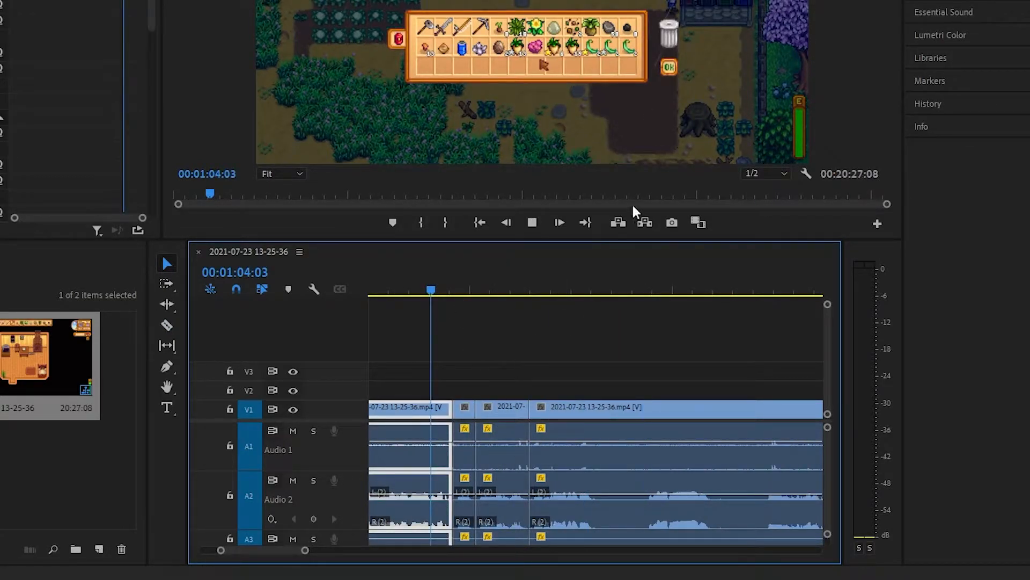
key(space)
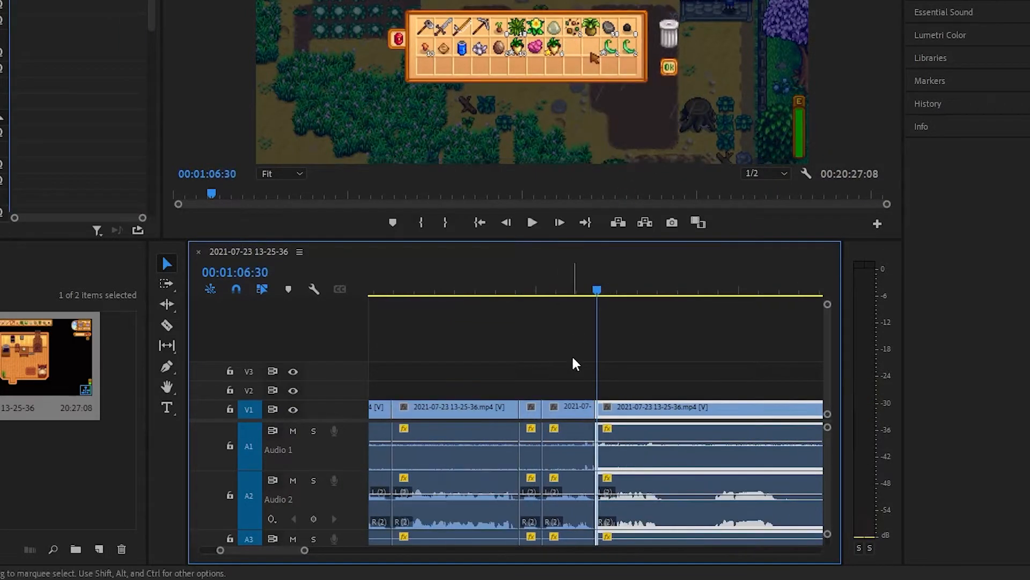
click(546, 271)
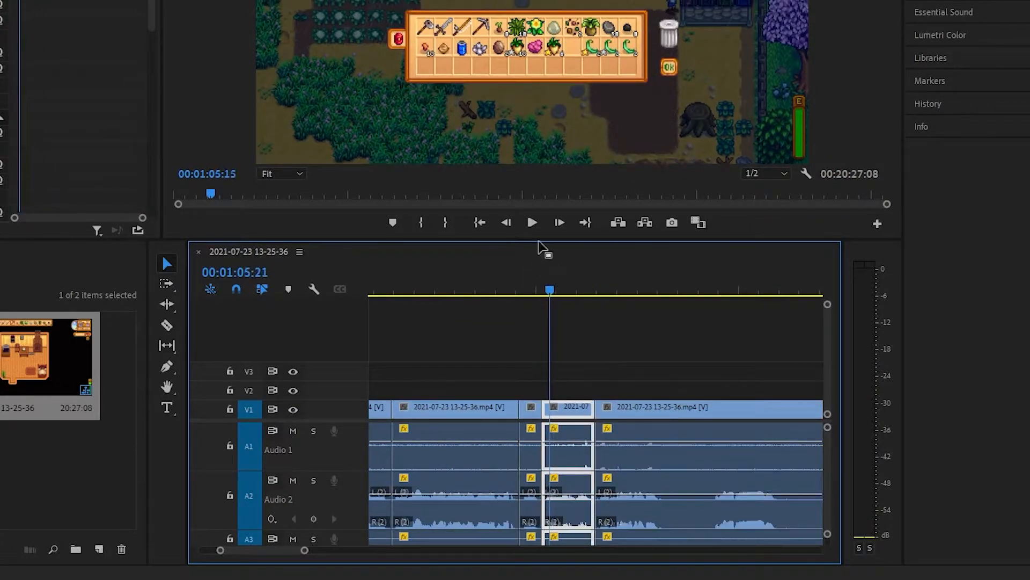
mouse_move(528, 289)
mouse_down()
mouse_move(568, 290)
mouse_move(478, 290)
mouse_move(508, 290)
mouse_up()
Delete the two short clips just after 00:01:04:19 together and close the gap they leave
drag(550, 378, 567, 440)
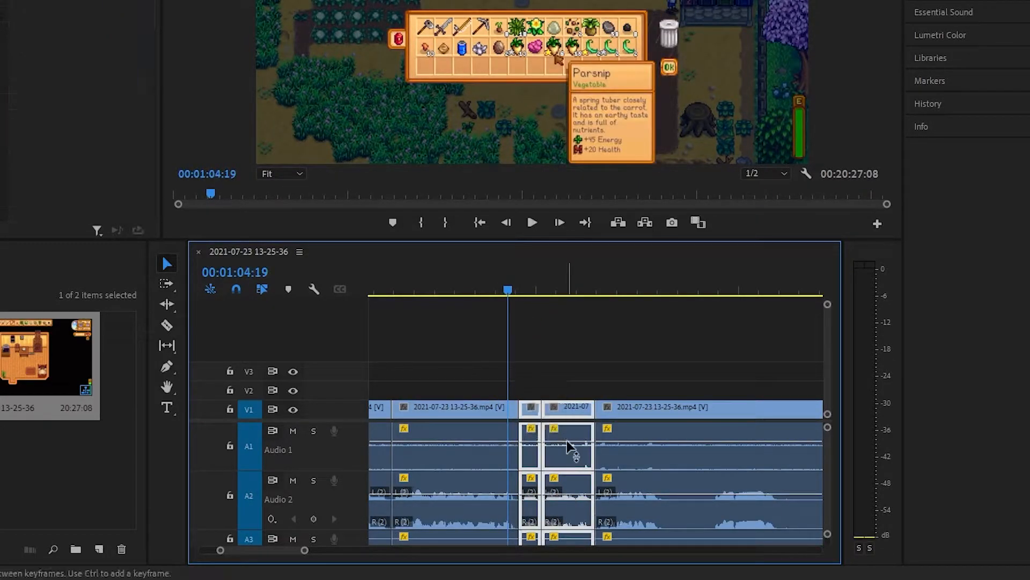
key(Delete)
click(549, 440)
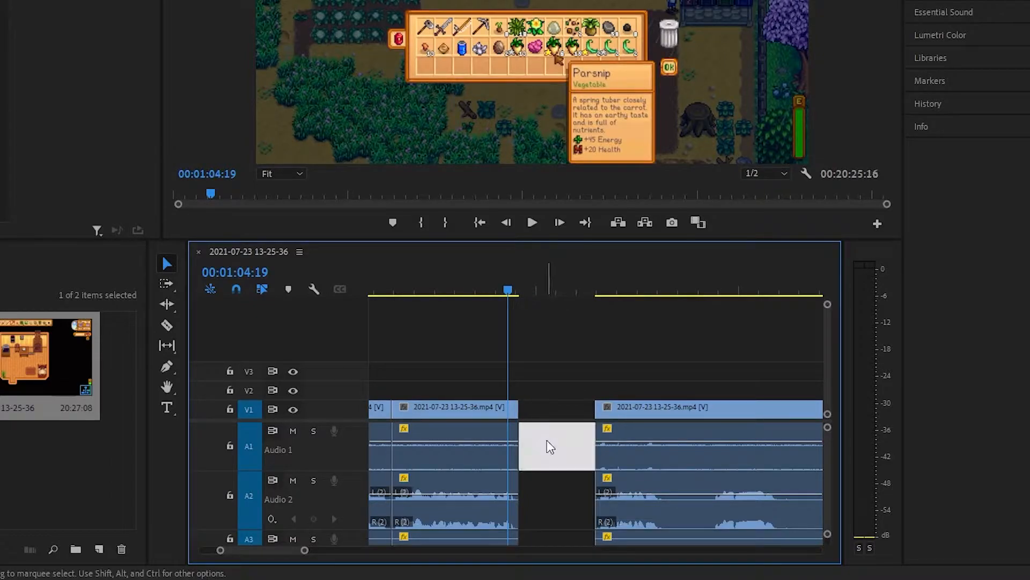
key(Delete)
Split the clip at both ends of the first silence after the closed gap and ripple delete the section of about 1.2 seconds
key(c)
click(589, 514)
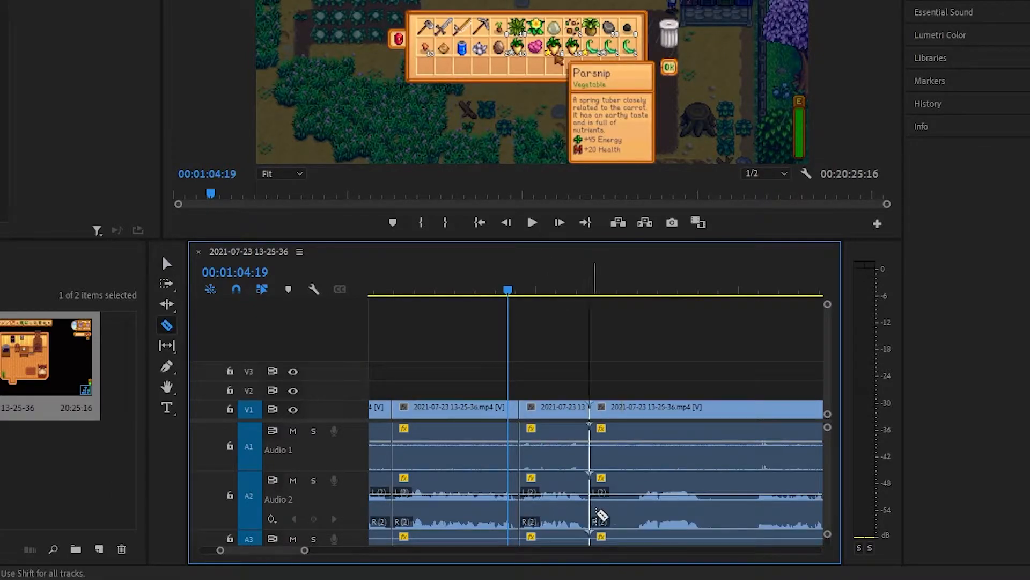
click(636, 511)
key(v)
click(603, 472)
key(shift+Delete)
Cut out the next silent stretch after the latest join and ripple delete its section of about 1.1 seconds
scroll(618, 484, down, 3)
key(c)
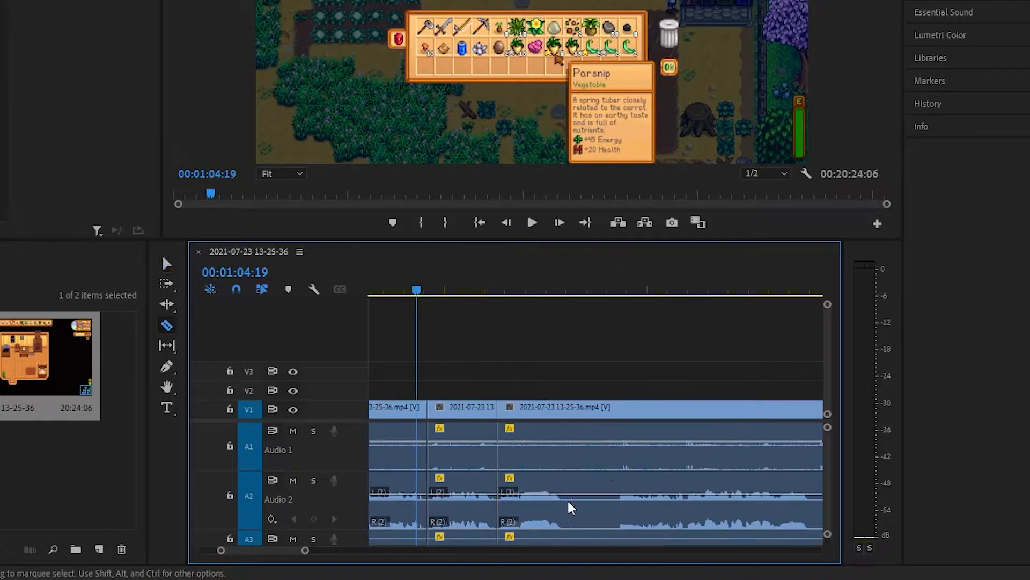
click(615, 510)
key(v)
click(582, 484)
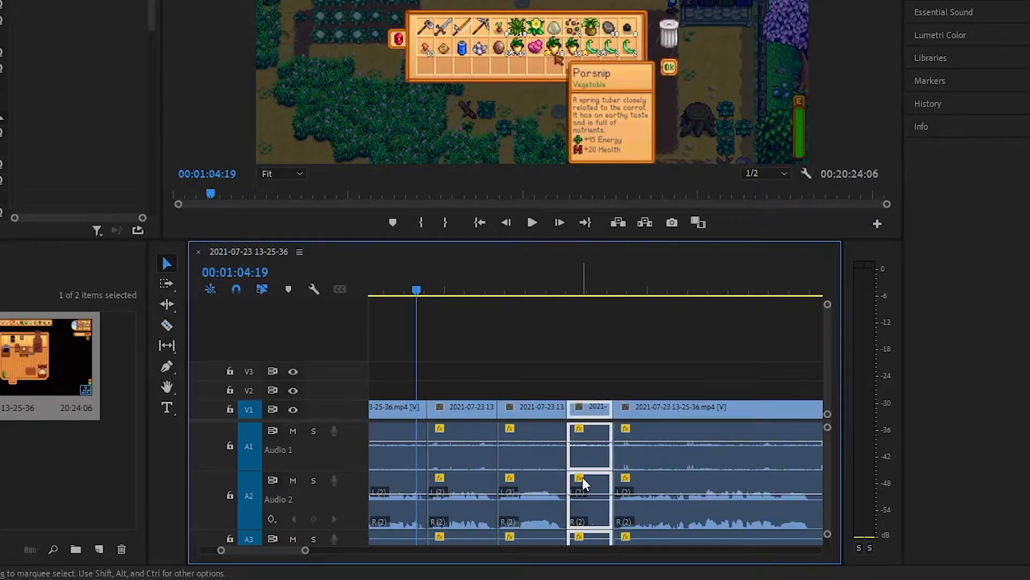
key(shift+Delete)
Isolate the longer silence further along the last clip and ripple delete the section of about 3.7 seconds
scroll(581, 475, down, 3)
key(c)
click(715, 499)
key(v)
click(673, 466)
key(shift+Delete)
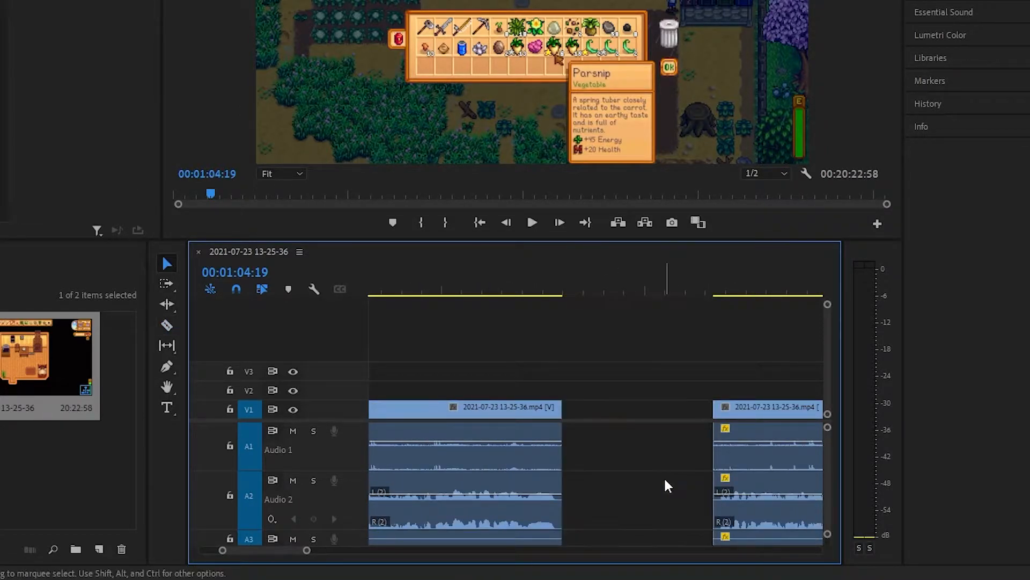
Play the footage around the short sounds between about 00:01:17:19 and 00:01:21:03 to judge what can be cut
scroll(658, 470, down, 3)
key(c)
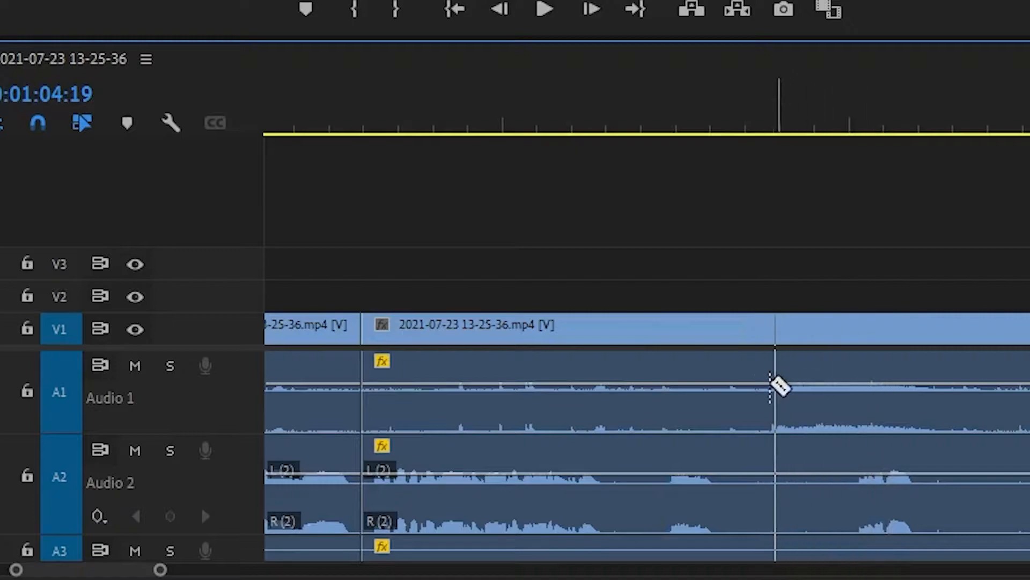
drag(742, 75, 766, 105)
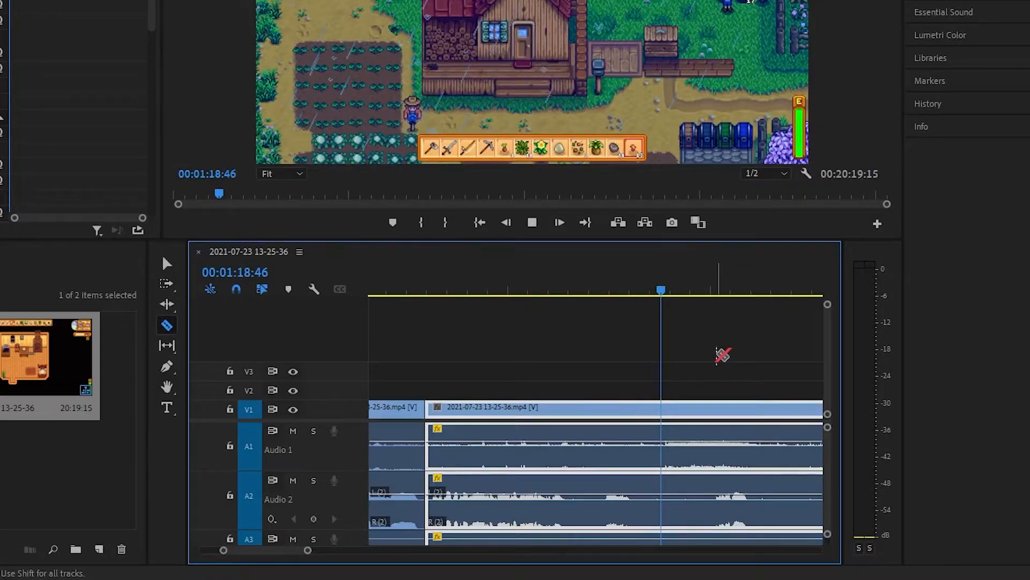
key(space)
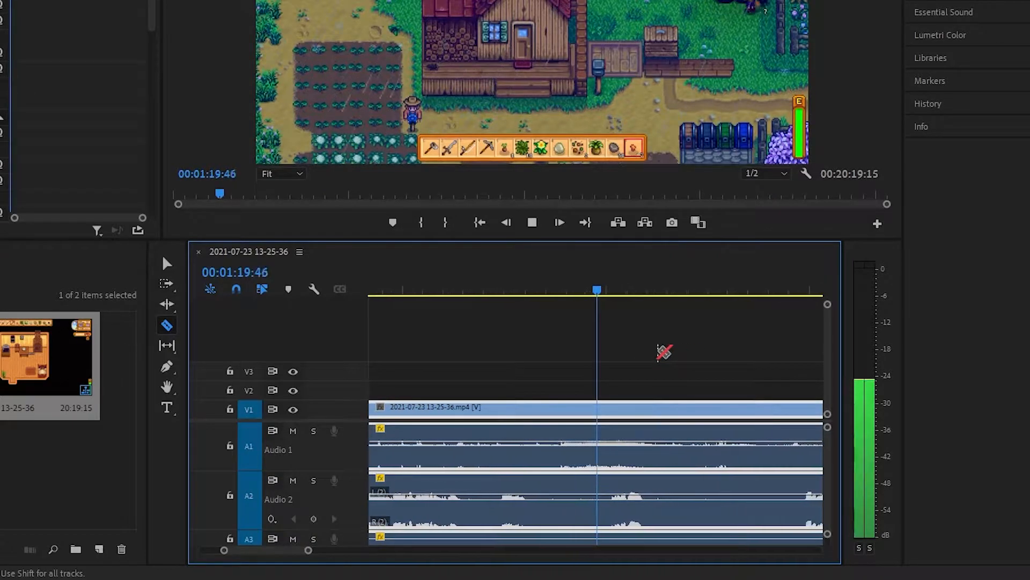
key(space)
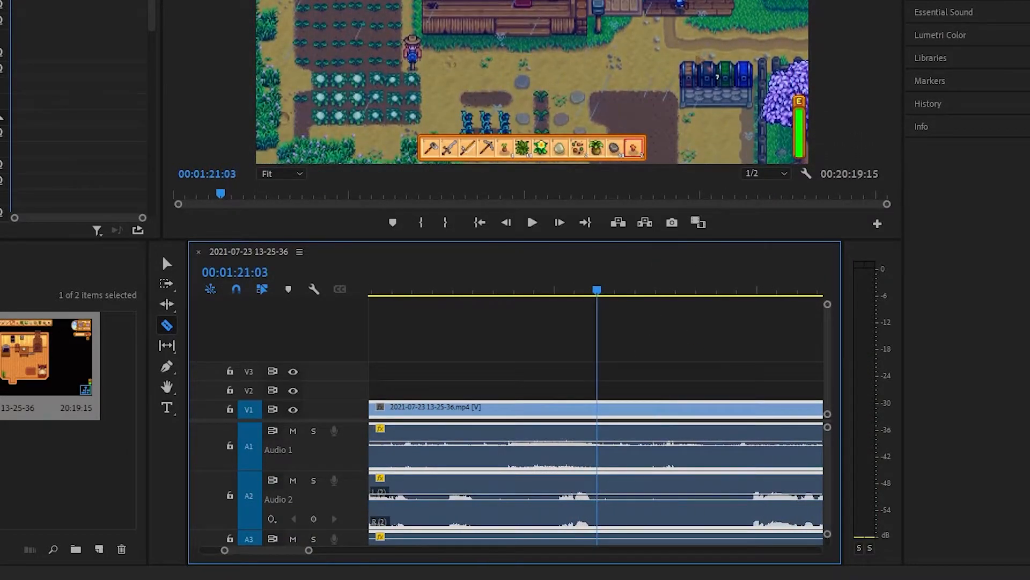
scroll(558, 399, up, 2)
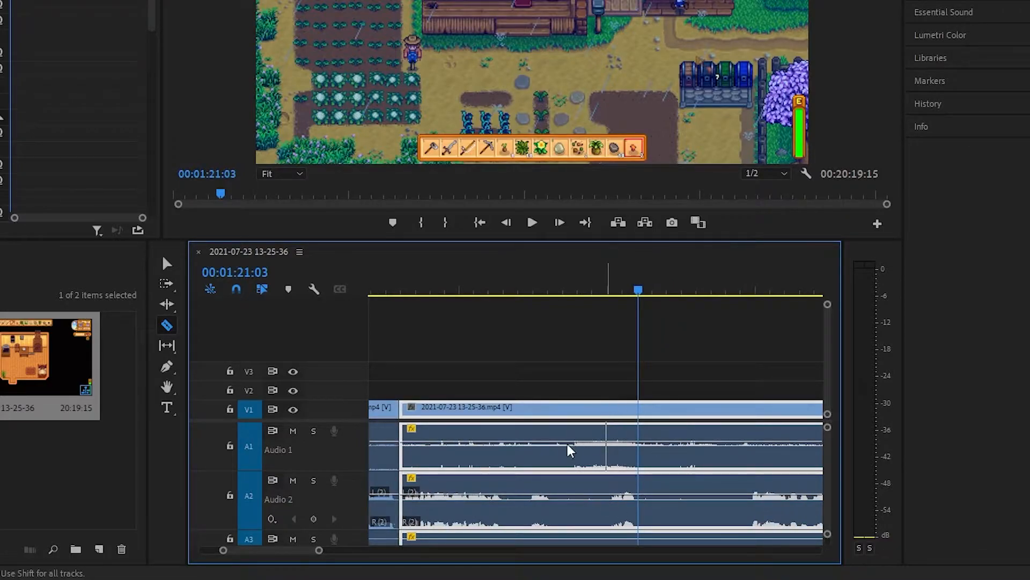
scroll(558, 472, down, 2)
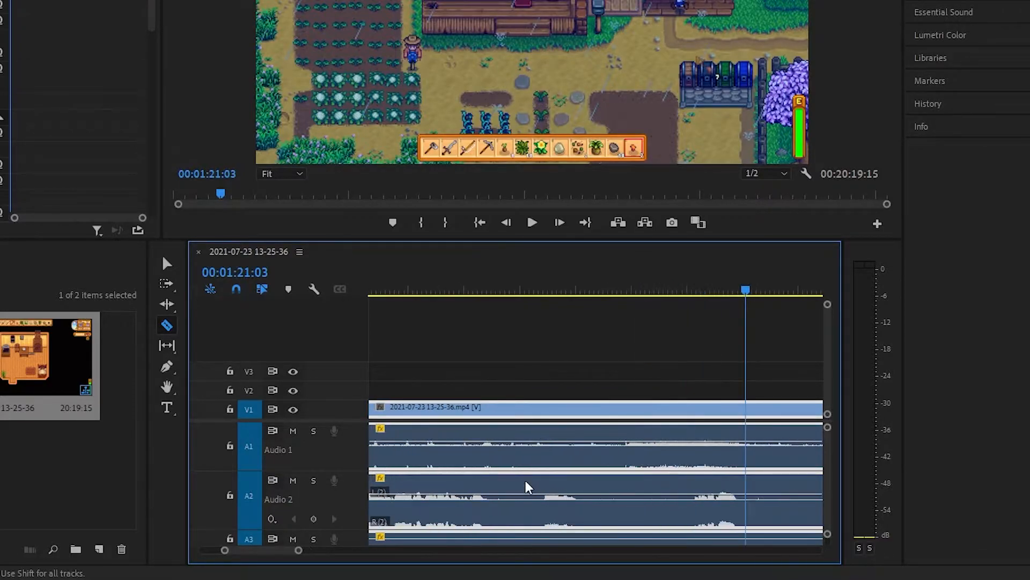
click(543, 289)
key(space)
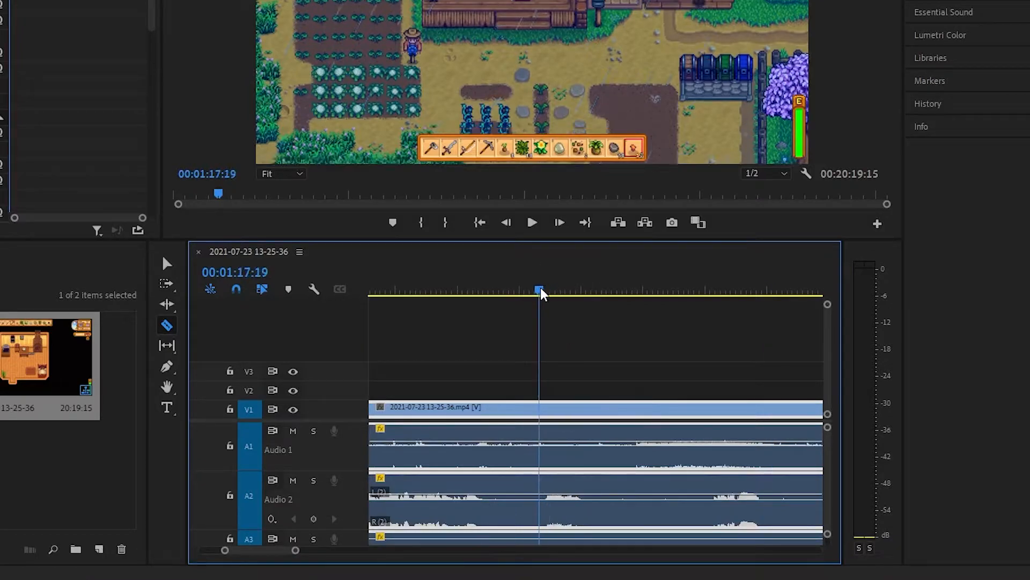
key(space)
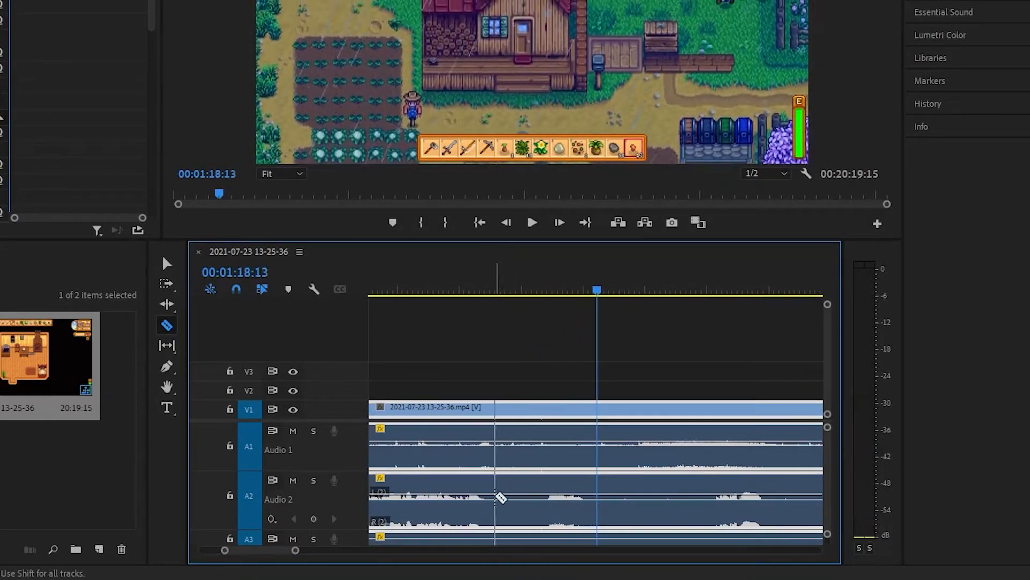
Split the clip on both sides of the short sound around 00:01:18 and ripple delete that section of about 2.3 seconds
click(497, 496)
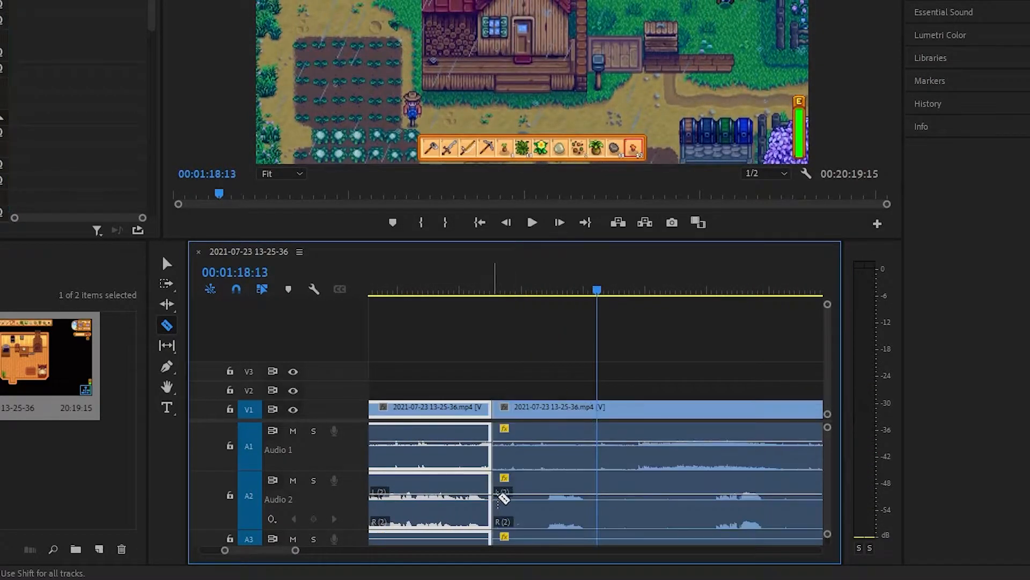
click(632, 492)
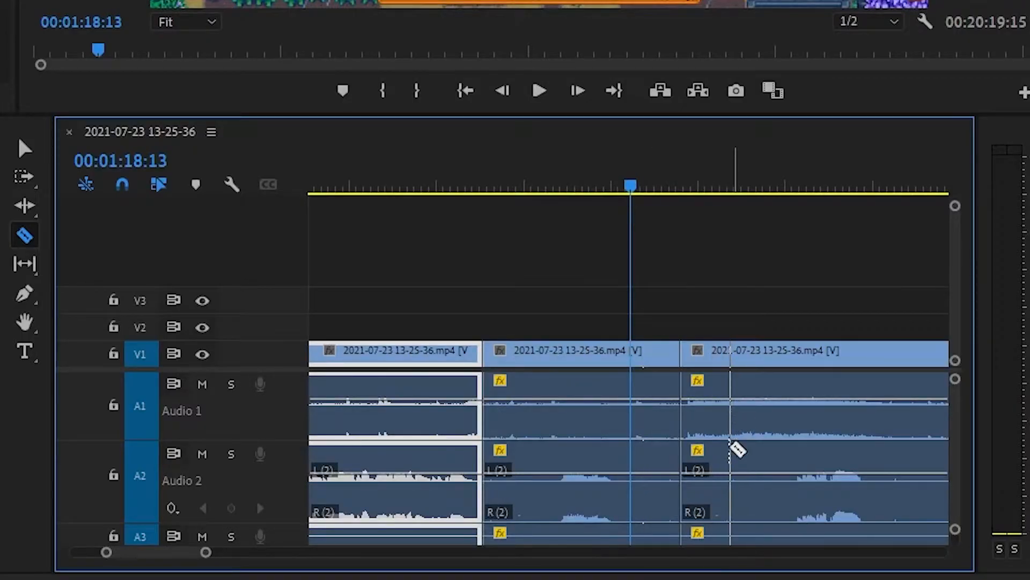
key(v)
click(556, 413)
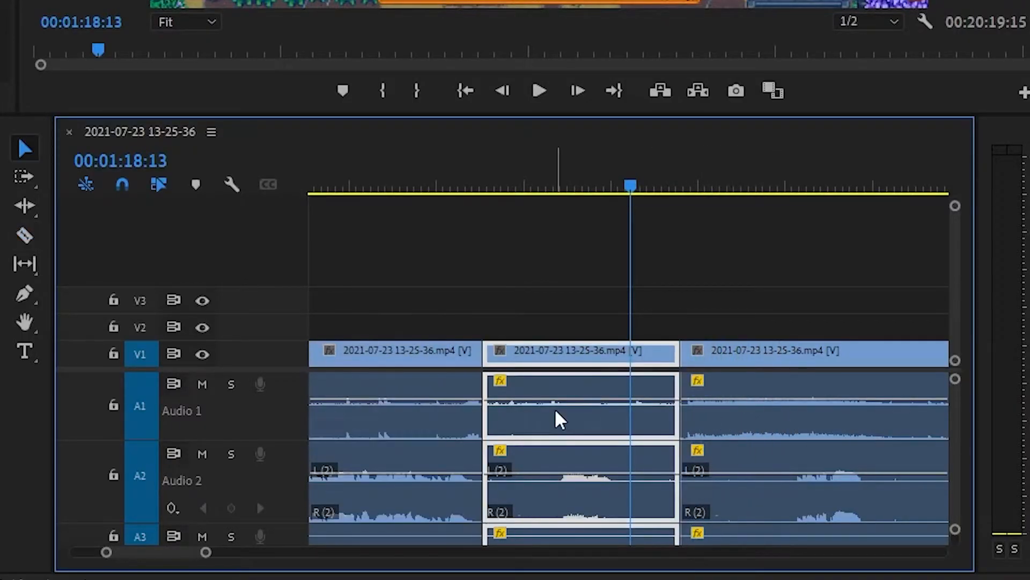
key(Delete)
click(554, 408)
key(Delete)
Split the clip at 00:01:18:53 and where speech resumes just after 00:01:22:14, and ripple delete the silence of about 3.7 seconds between
drag(474, 177, 612, 234)
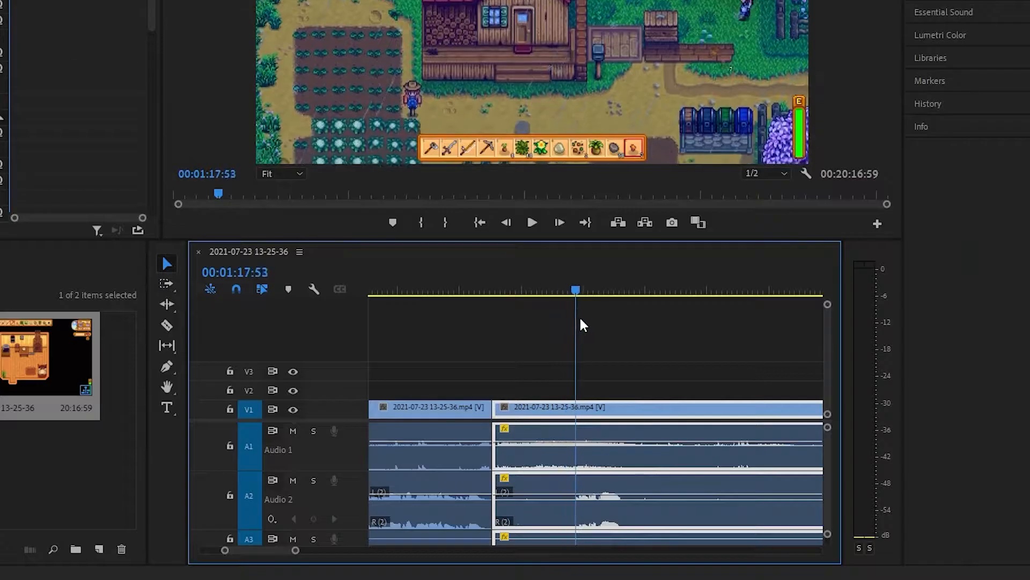
drag(579, 315, 639, 320)
key(c)
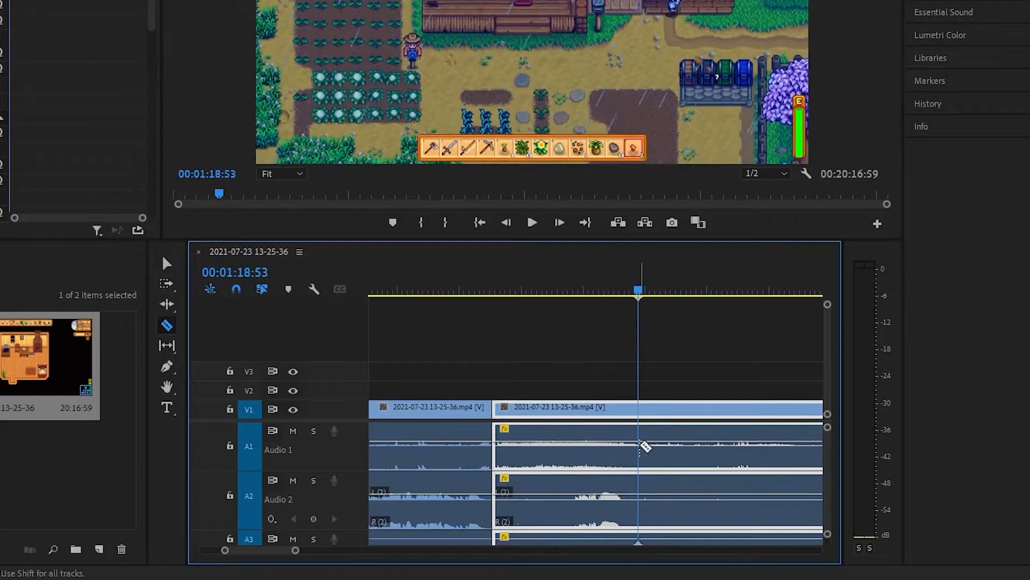
click(639, 446)
scroll(651, 442, down, 3)
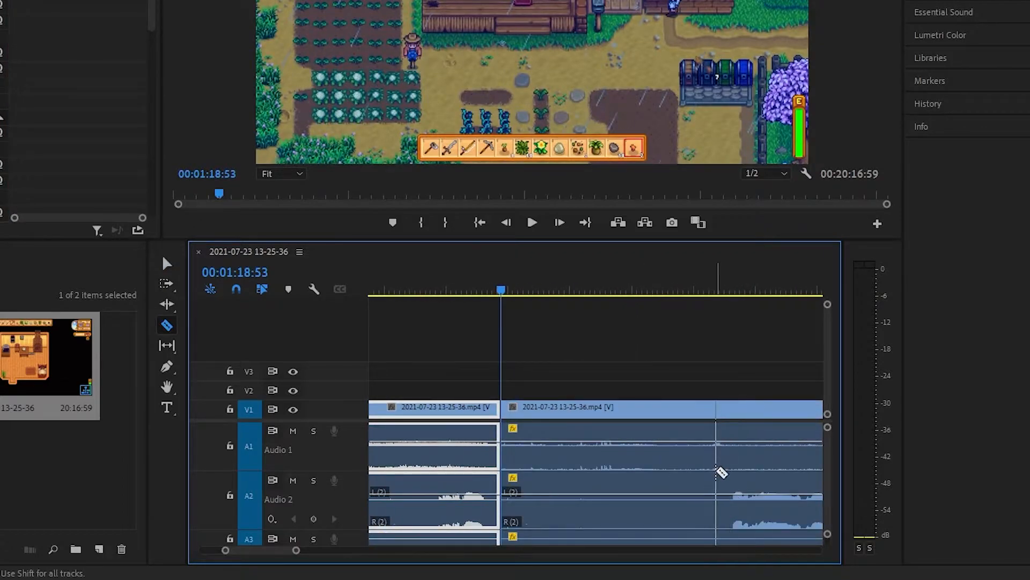
drag(710, 290, 711, 285)
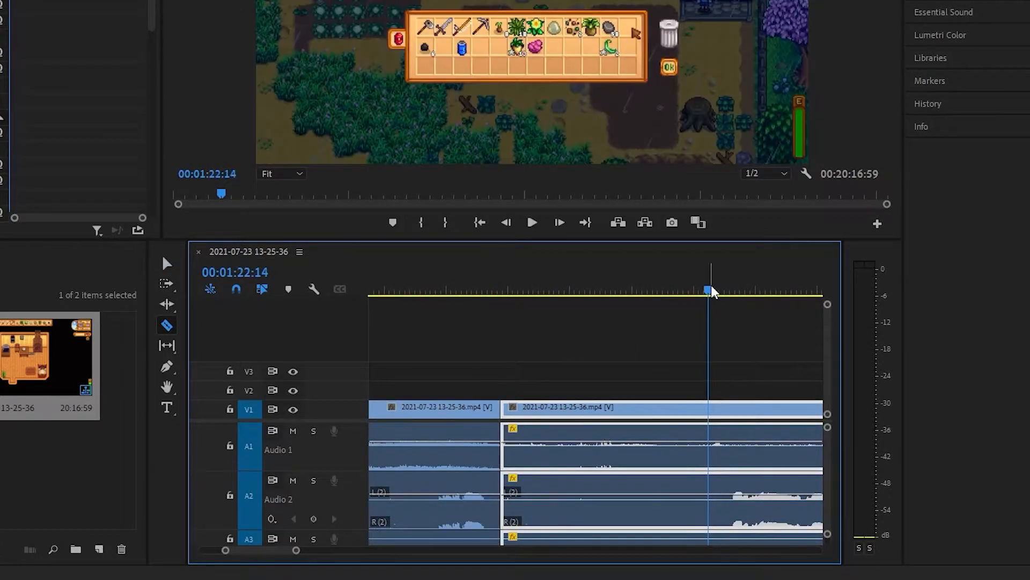
key(space)
scroll(710, 285, down, 3)
key(space)
click(571, 477)
key(v)
key(shift+Delete)
Cut out the short pause starting at 00:01:22:56 and close its gap, removing about 0.8 seconds
scroll(656, 488, up, 3)
scroll(642, 478, down, 3)
key(c)
click(621, 483)
click(671, 476)
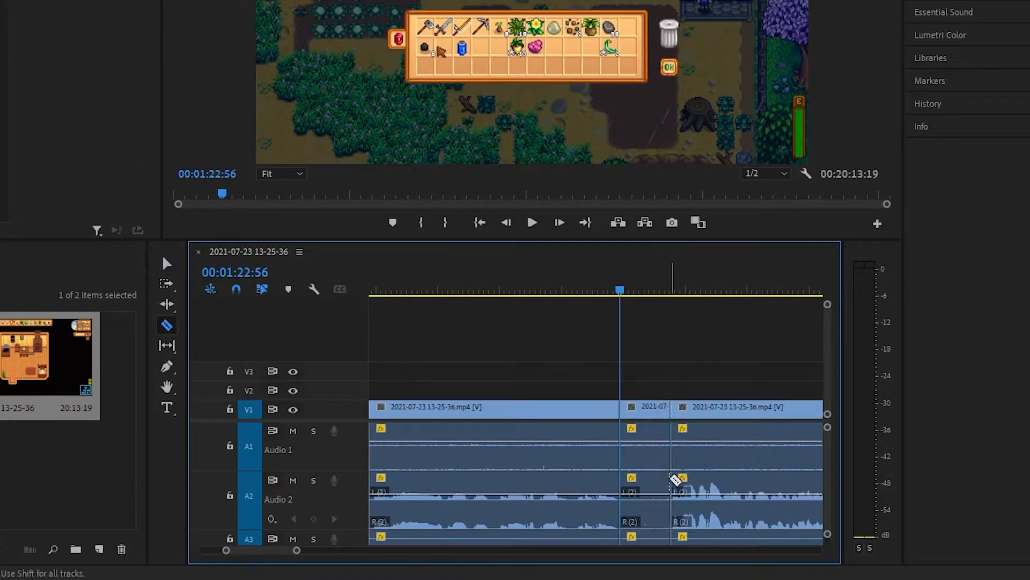
key(v)
click(651, 479)
key(Delete)
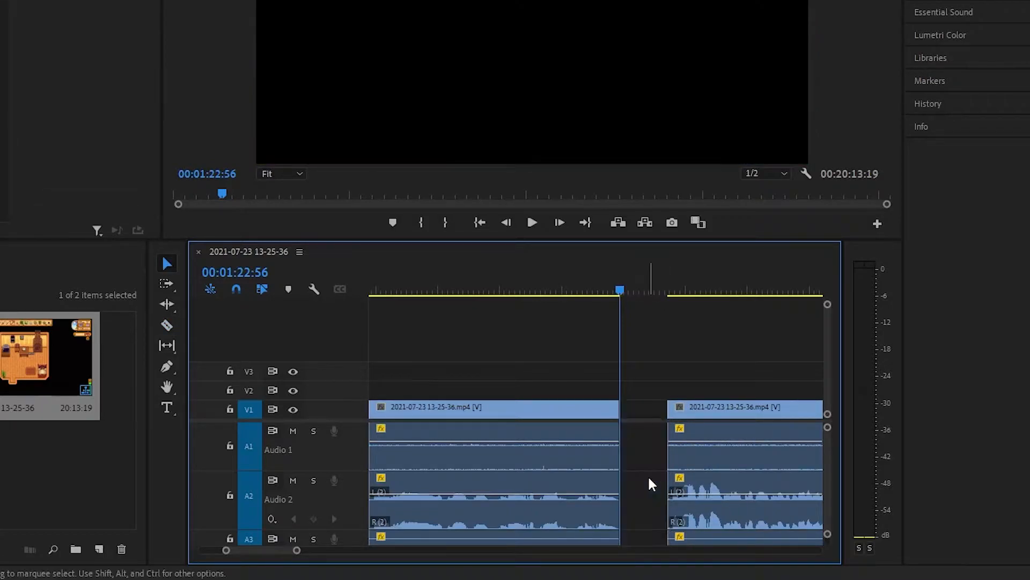
click(649, 475)
key(Delete)
Isolate the brief pause after the speech following the 00:01:22:56 join, delete it and close the gap of about 0.5 seconds
scroll(649, 478, down, 2)
scroll(648, 483, down, 2)
key(c)
click(606, 499)
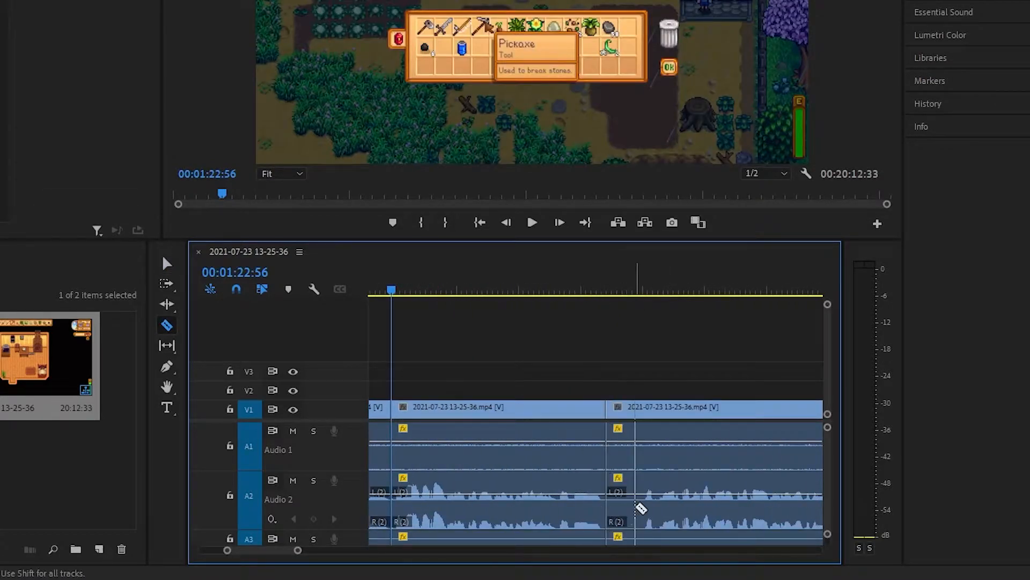
click(639, 496)
key(v)
click(629, 475)
key(Delete)
click(623, 481)
key(Delete)
Play the footage on to 00:01:26:32 and split the clip where the following silence begins
scroll(594, 496, up, 2)
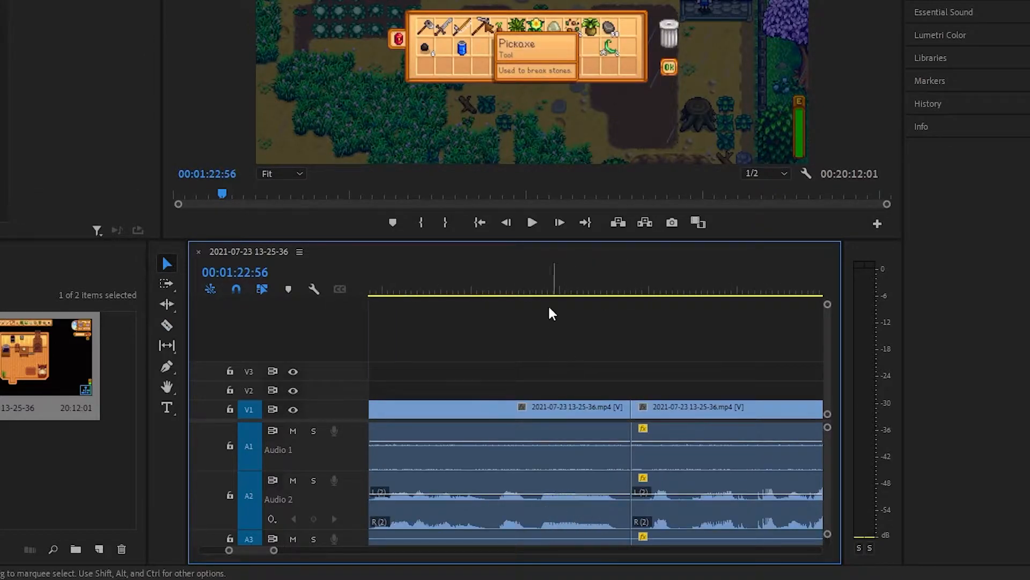
click(541, 283)
key(space)
click(605, 406)
scroll(640, 425, down, 5)
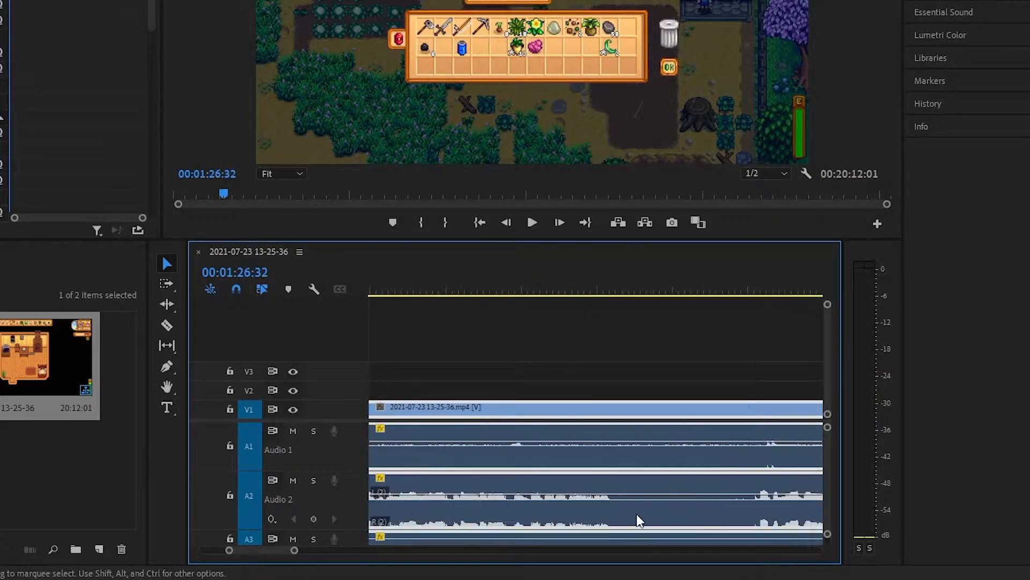
key(c)
click(567, 505)
scroll(687, 494, down, 2)
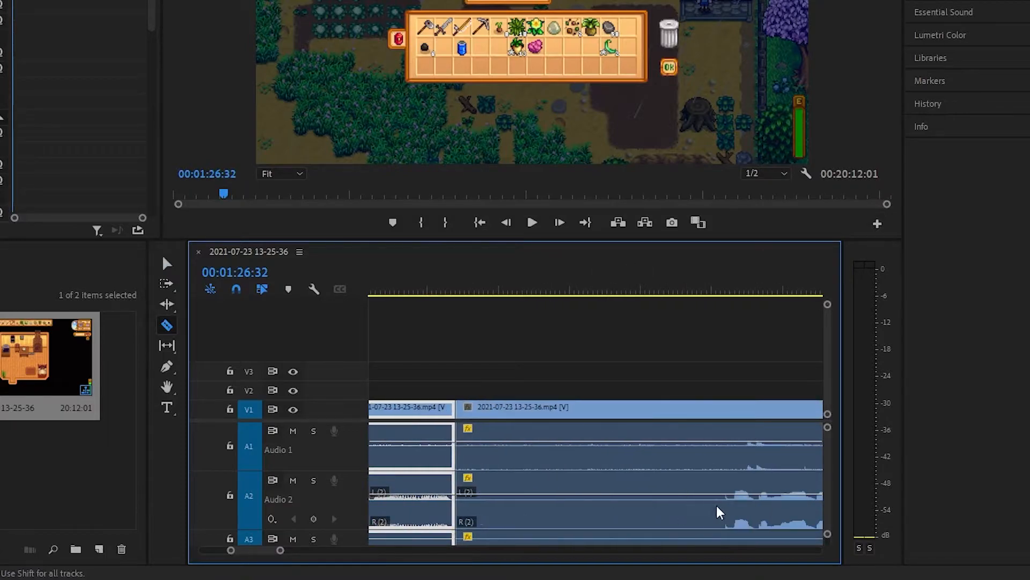
Play around 00:01:34:07 to find where speech resumes, split the clip just before it and ripple delete the silent section
scroll(728, 507, down, 2)
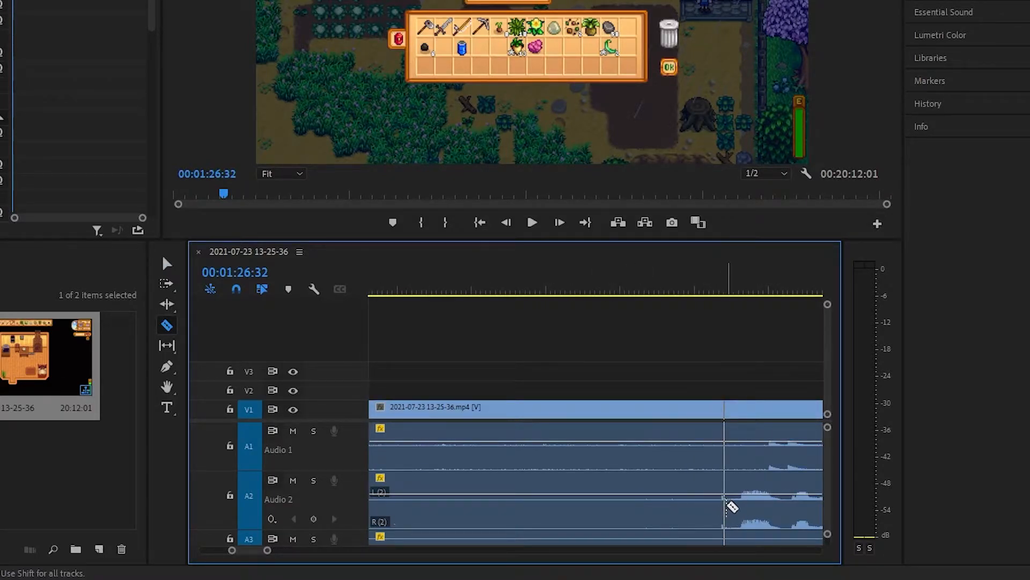
drag(718, 290, 704, 294)
key(space)
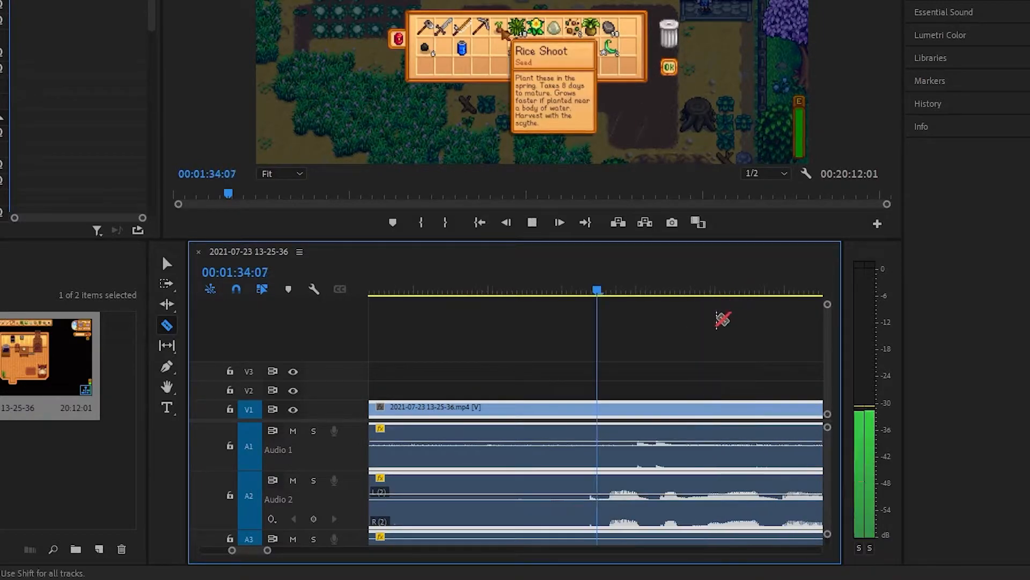
key(space)
scroll(498, 497, up, 1)
click(524, 505)
key(v)
click(479, 481)
key(shift+Delete)
Split the clip at both ends of the first pause after 00:01:34:33 and ripple delete the section of about 2 seconds
scroll(499, 474, down, 1)
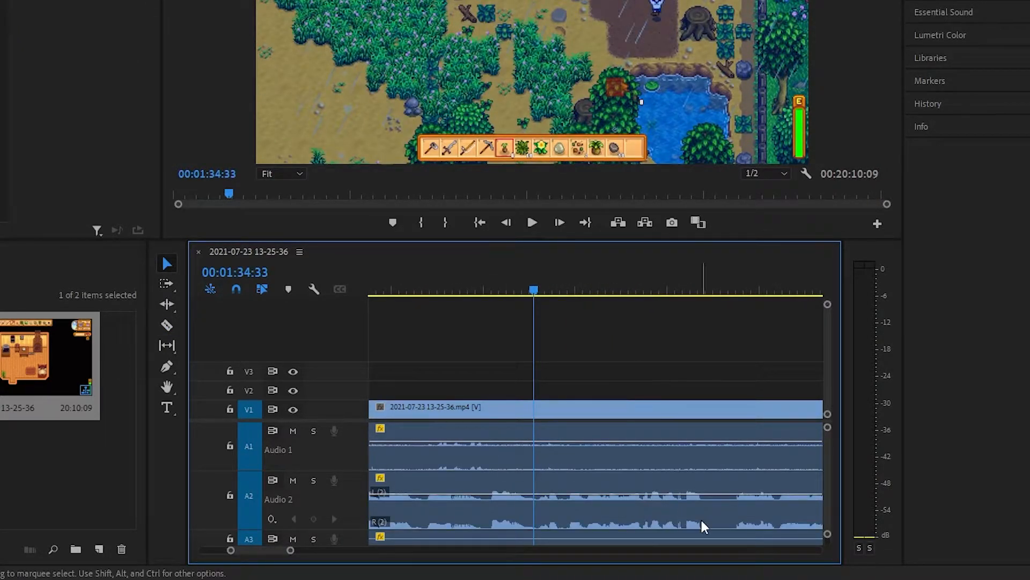
key(c)
click(638, 505)
click(721, 506)
key(v)
click(672, 482)
key(shift+Delete)
Cut out the silence between the end of the speech and the next short sound, closing the gap of about 1.4 seconds
key(c)
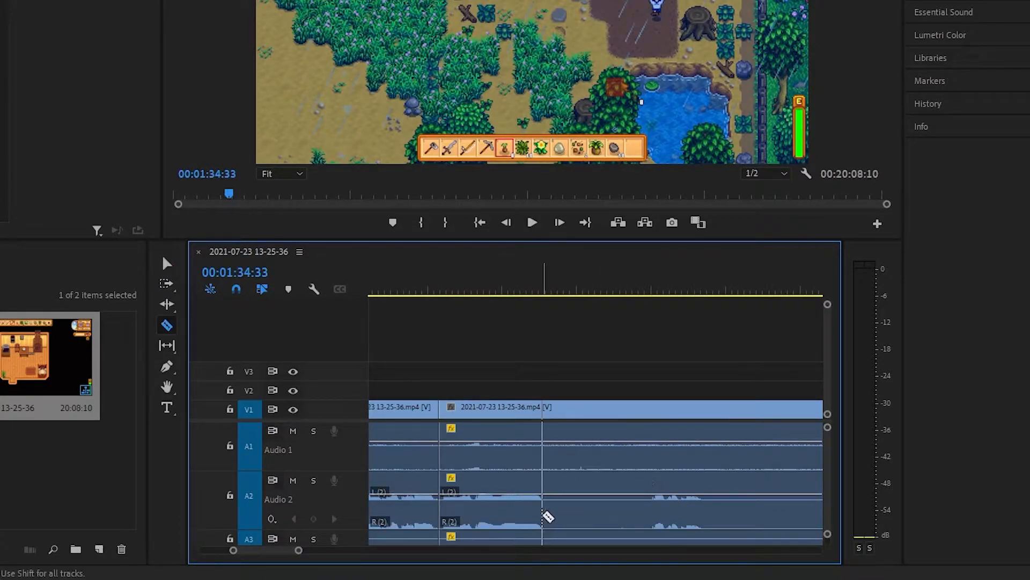
click(546, 515)
key(v)
click(600, 482)
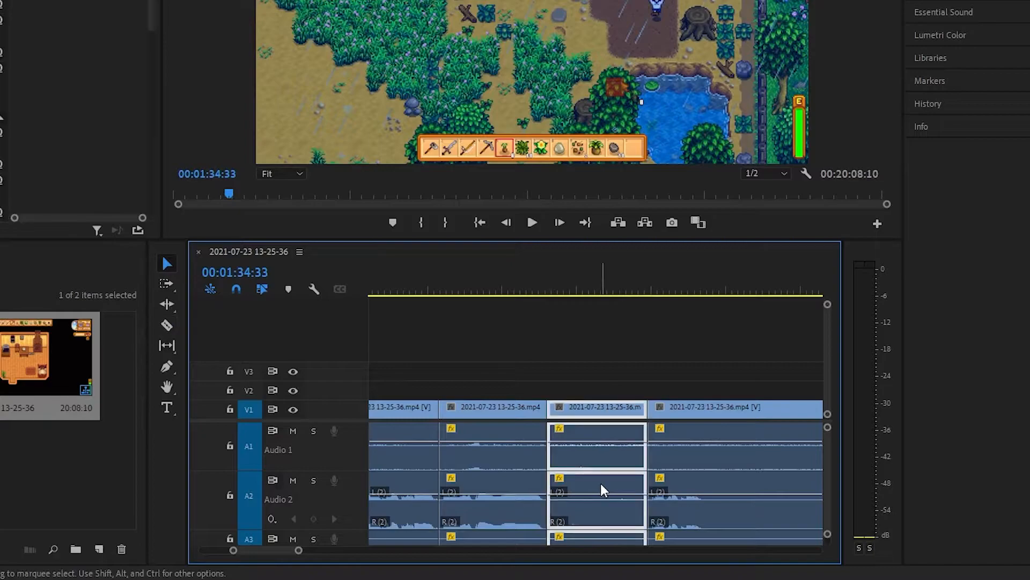
key(Delete)
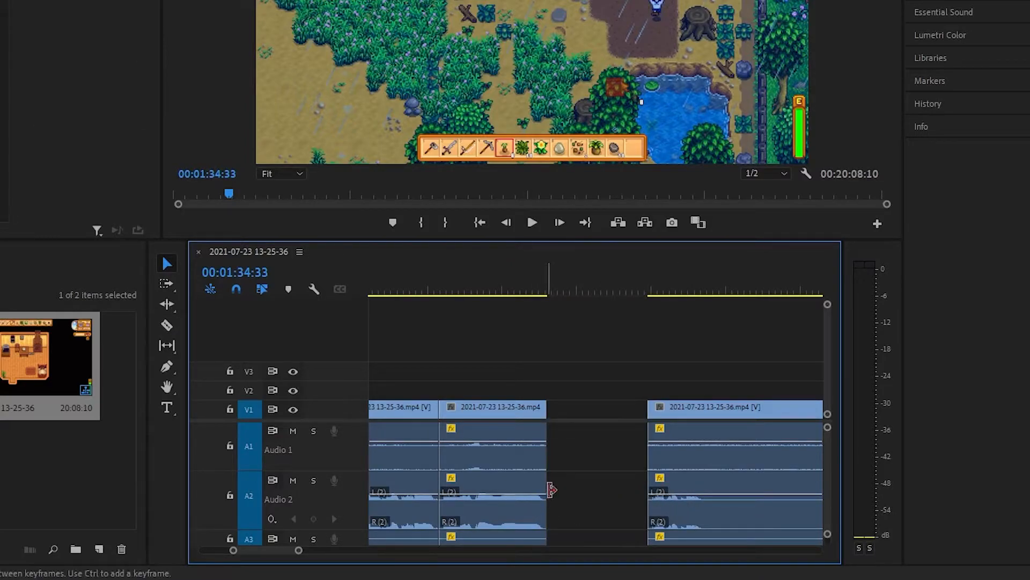
click(580, 464)
key(Delete)
Split the clip just before speech resumes, delete the long silence ahead of it and close the gap of about 6.5 seconds
key(c)
scroll(536, 501, right, 2)
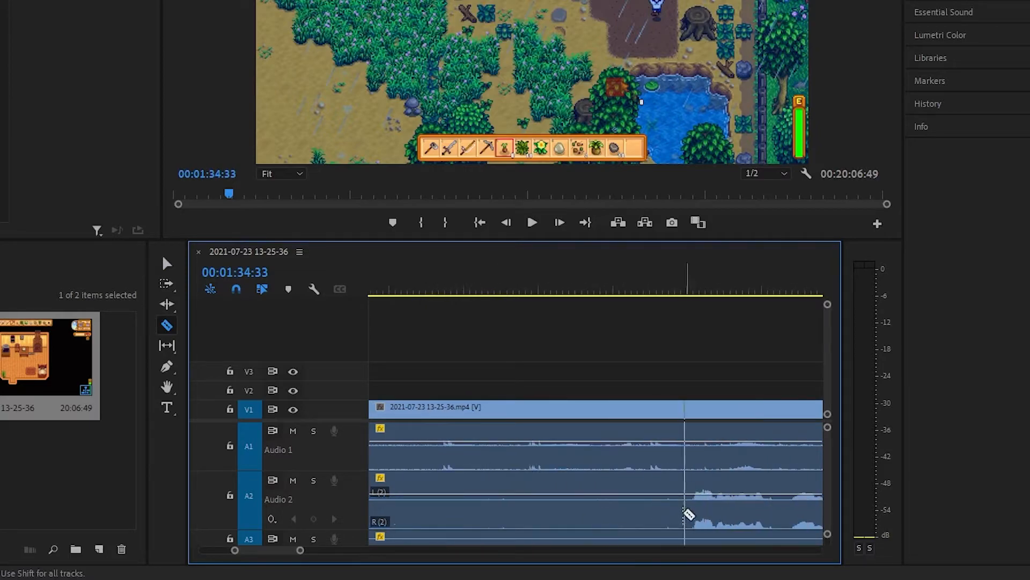
click(689, 507)
key(v)
click(645, 468)
key(Delete)
click(636, 462)
key(Delete)
Isolate the short pause around 00:01:49:37, delete it and close the gap of about 0.9 seconds
key(c)
click(542, 494)
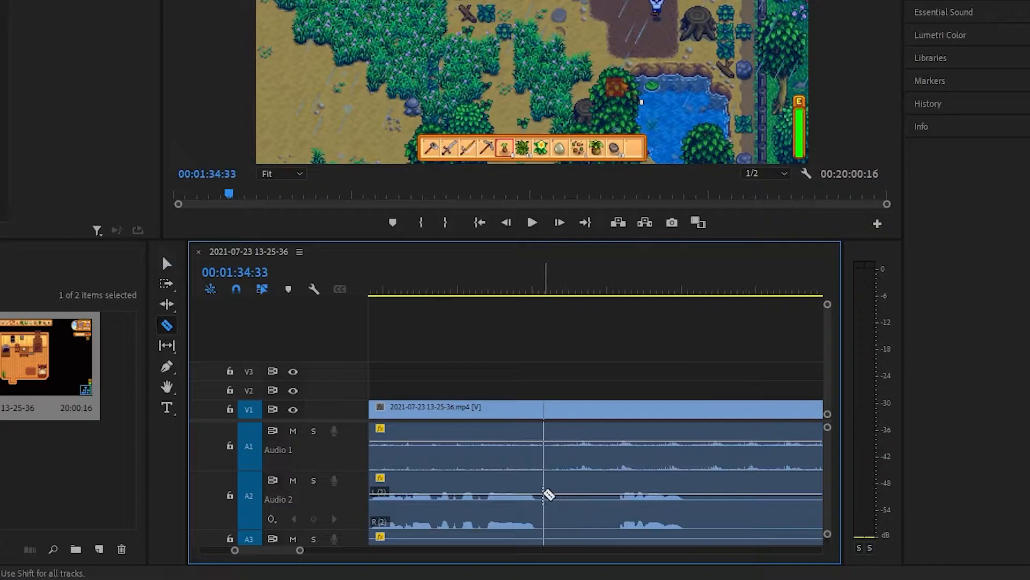
click(609, 493)
key(v)
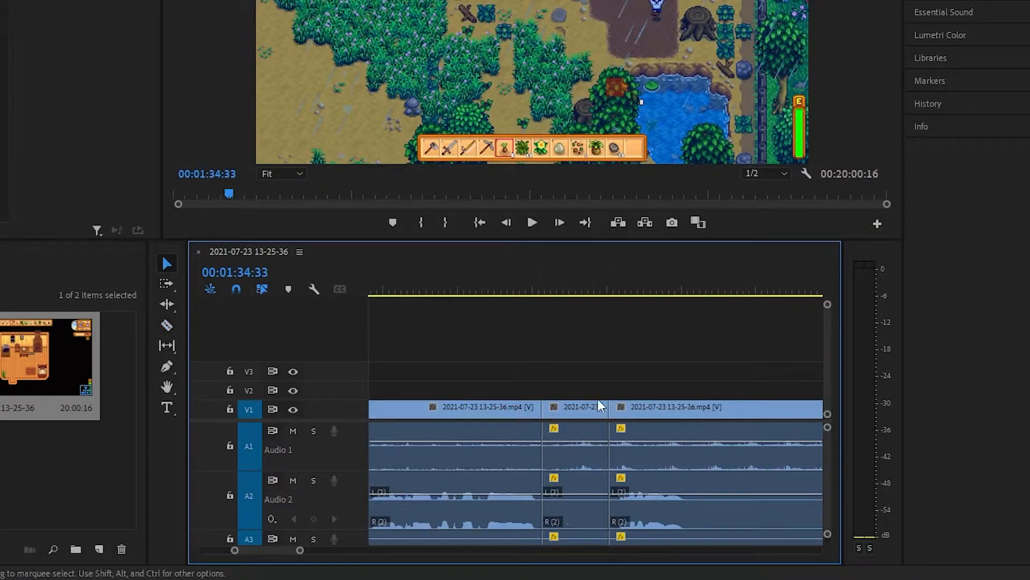
click(579, 279)
key(Delete)
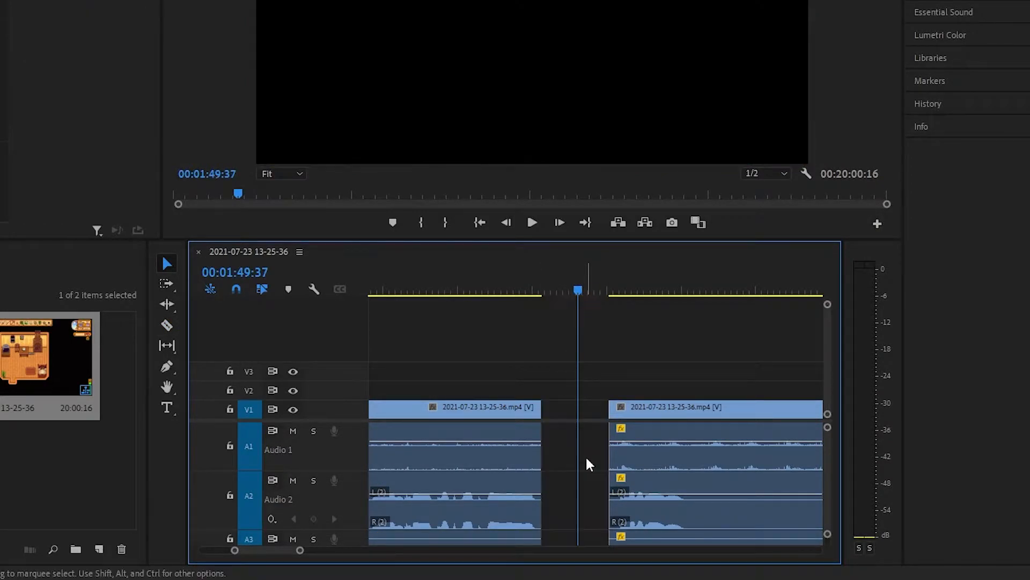
click(586, 458)
key(Delete)
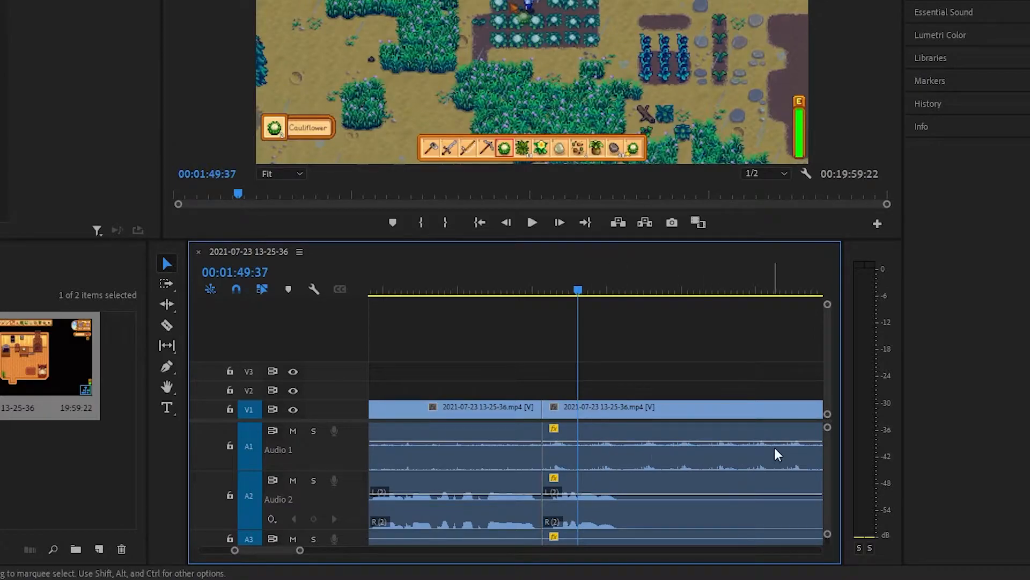
Check where speech resumes before 00:01:55:05, split off the silence preceding it, and ripple delete that section of about 4.4 seconds
key(c)
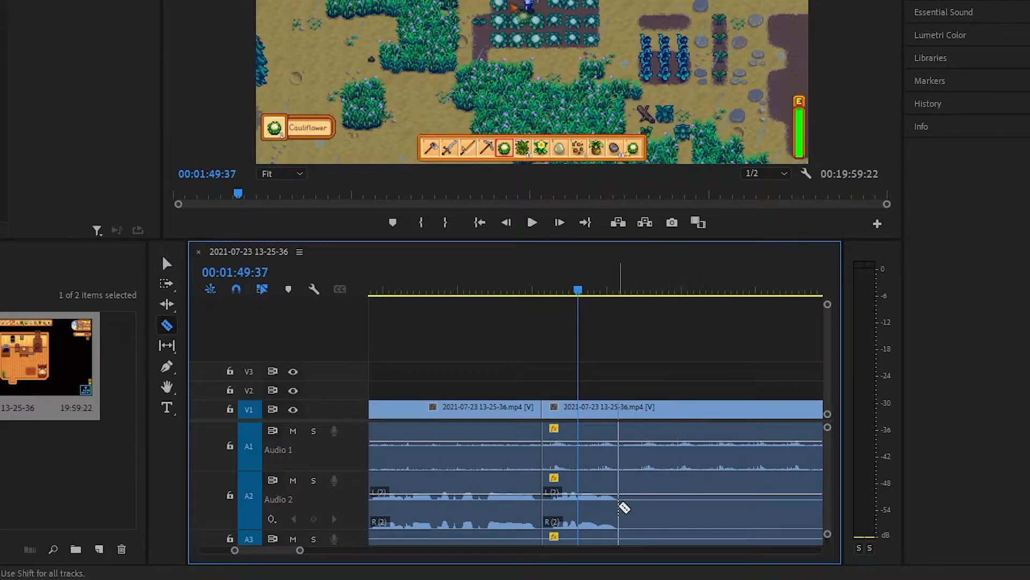
scroll(630, 507, down, 5)
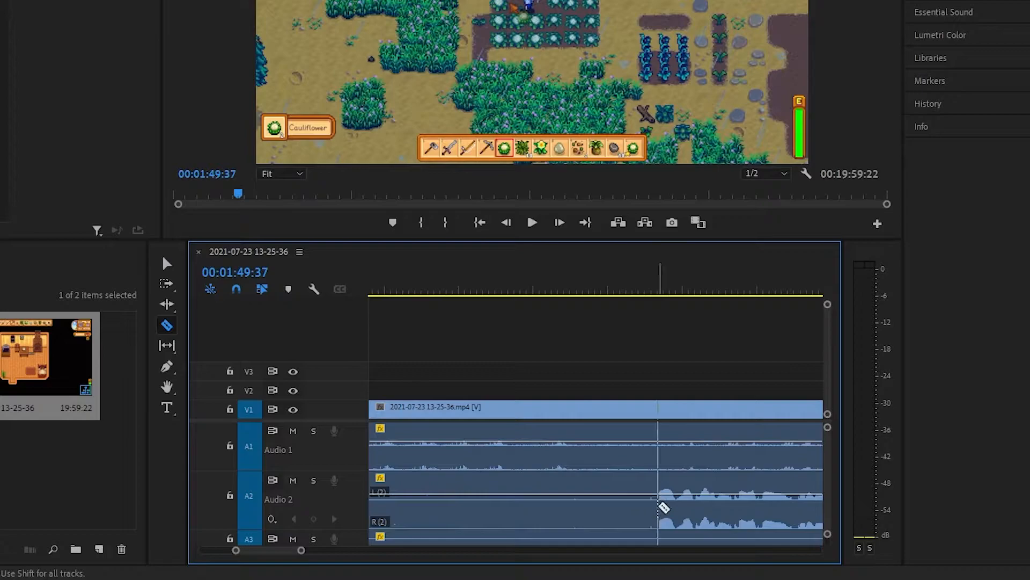
scroll(661, 507, up, 3)
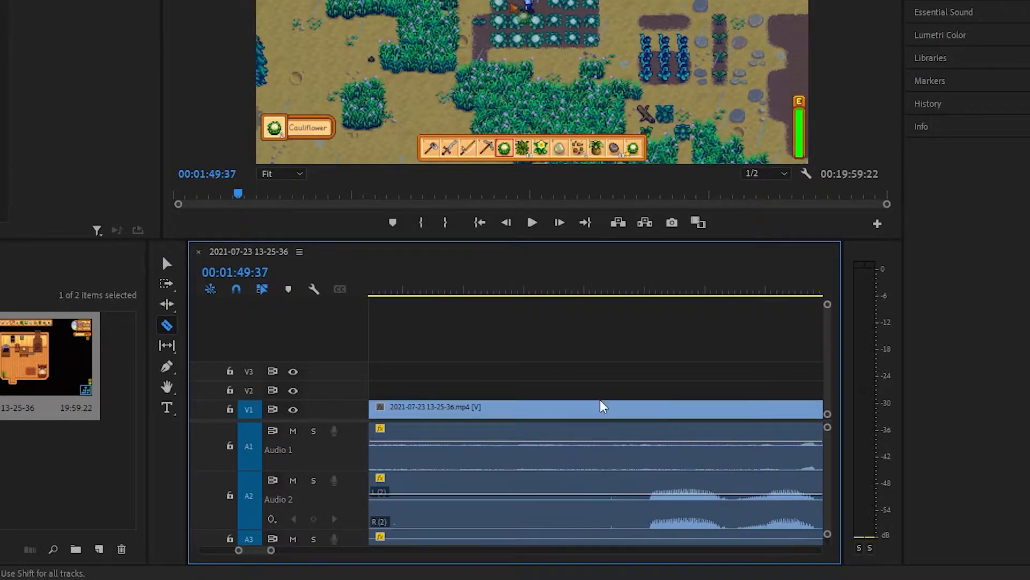
click(597, 288)
key(space)
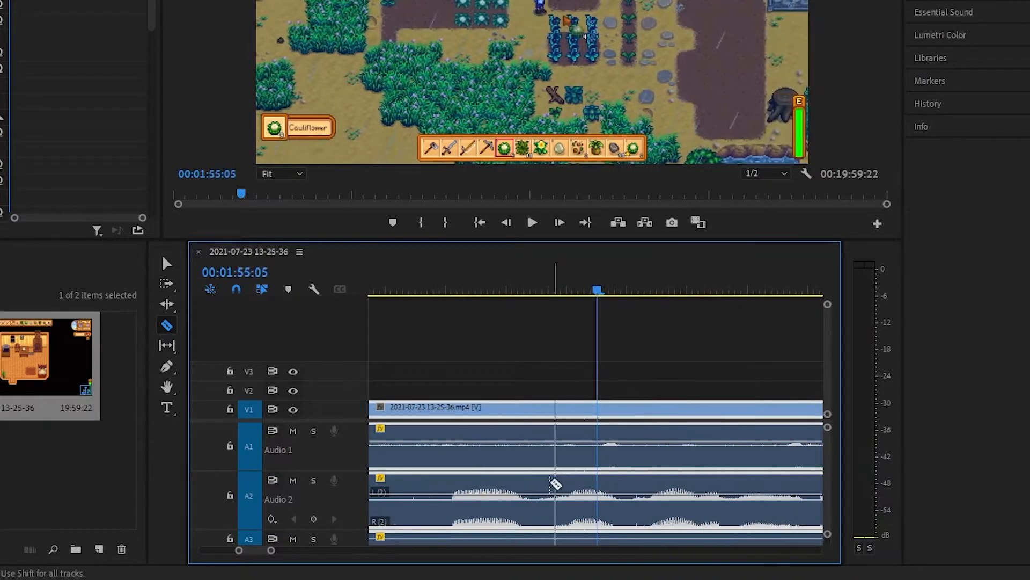
scroll(515, 486, down, 4)
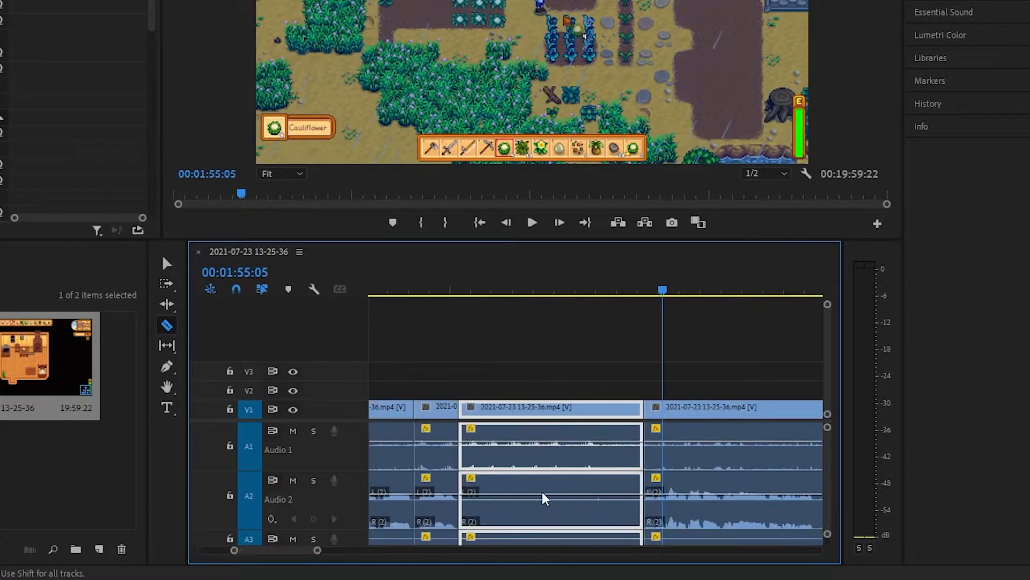
scroll(542, 490, up, 2)
key(v)
key(Delete)
click(622, 497)
key(Delete)
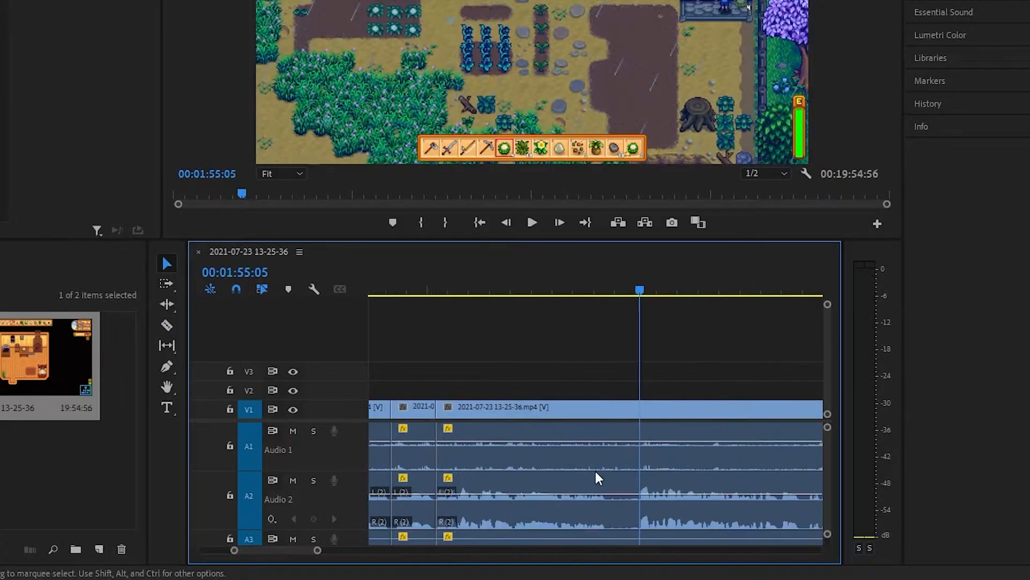
Split the clip around the next pause in the speech, delete the section and close the gap of about 1.4 seconds
key(c)
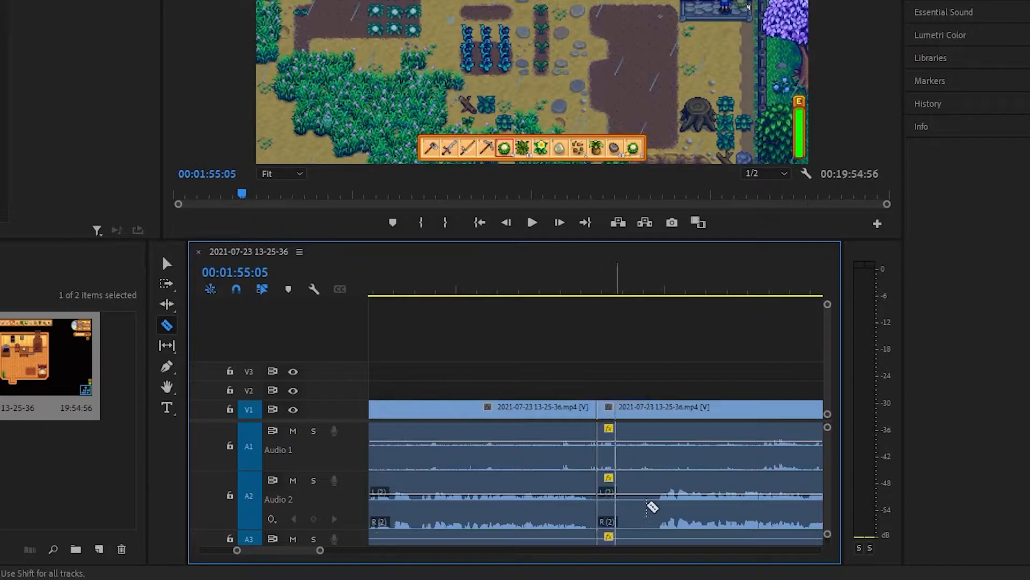
click(655, 506)
key(v)
click(632, 481)
key(Delete)
scroll(629, 475, down, 2)
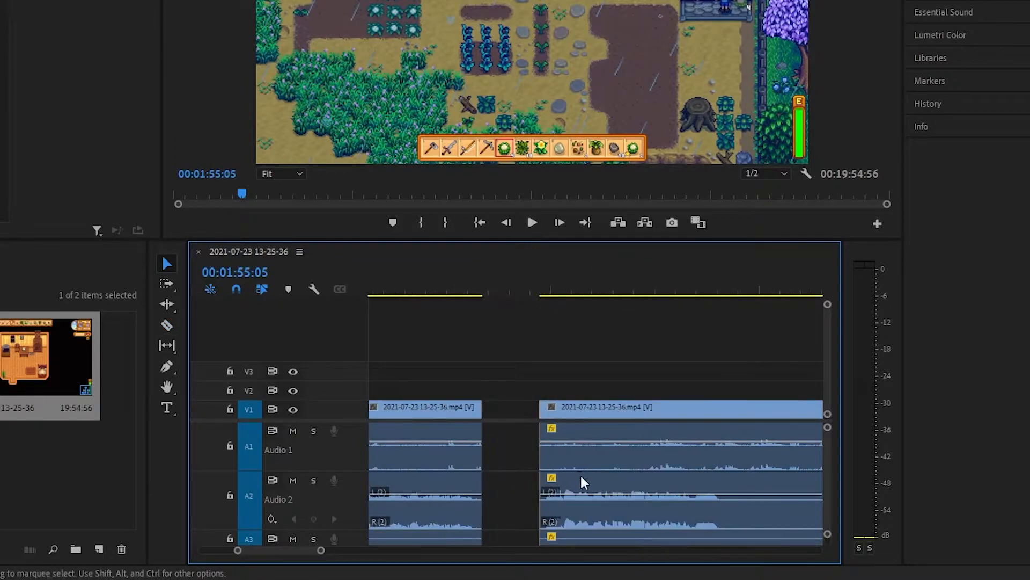
click(513, 480)
key(Delete)
Split the clip where the speech after the latest join ends and where it resumes, delete the silence and close its gap
key(c)
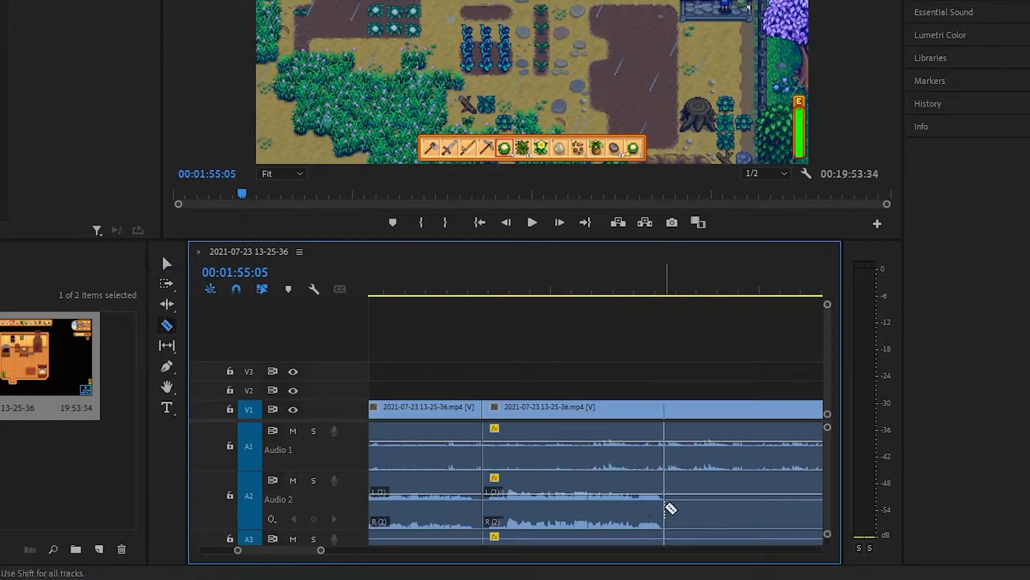
click(669, 506)
scroll(671, 501, up, 1)
drag(531, 290, 570, 292)
click(688, 505)
key(v)
click(641, 481)
key(Delete)
click(628, 479)
key(Delete)
Split the recording around two short pauses in the speech and ripple delete both silent sections
scroll(591, 483, down, 1)
key(c)
click(520, 509)
click(528, 509)
click(559, 509)
click(681, 510)
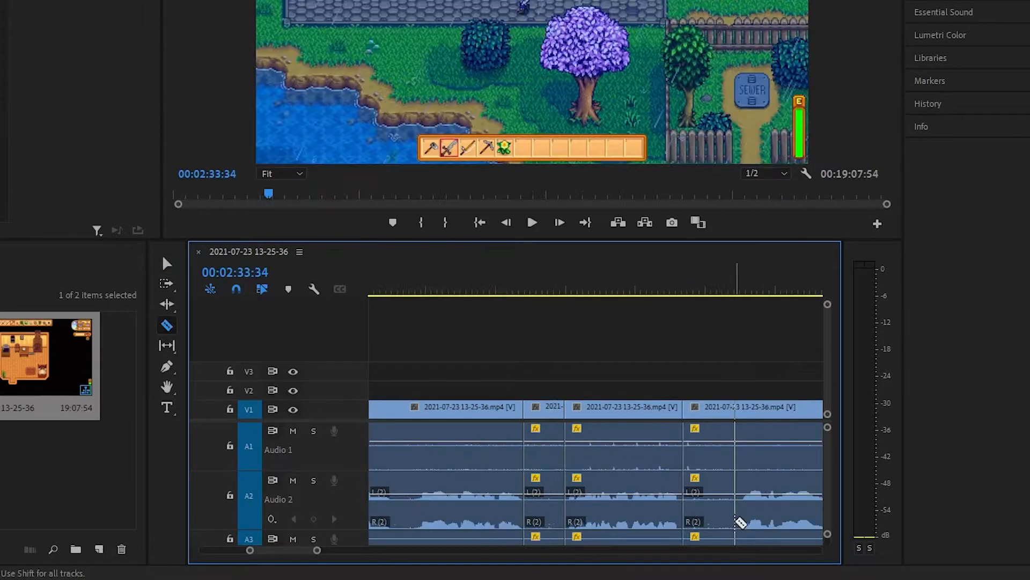
click(740, 518)
click(718, 461)
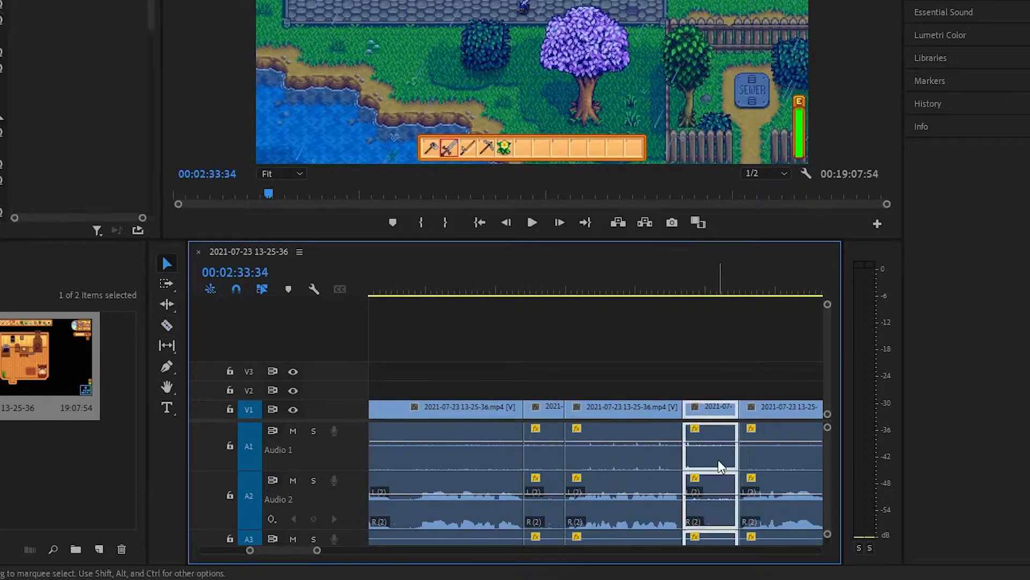
key(shift+Delete)
click(547, 457)
key(shift+Delete)
Split the clip where the following speech ends and where it resumes, and ripple delete the silence of about 4 seconds
scroll(558, 473, right, 5)
key(c)
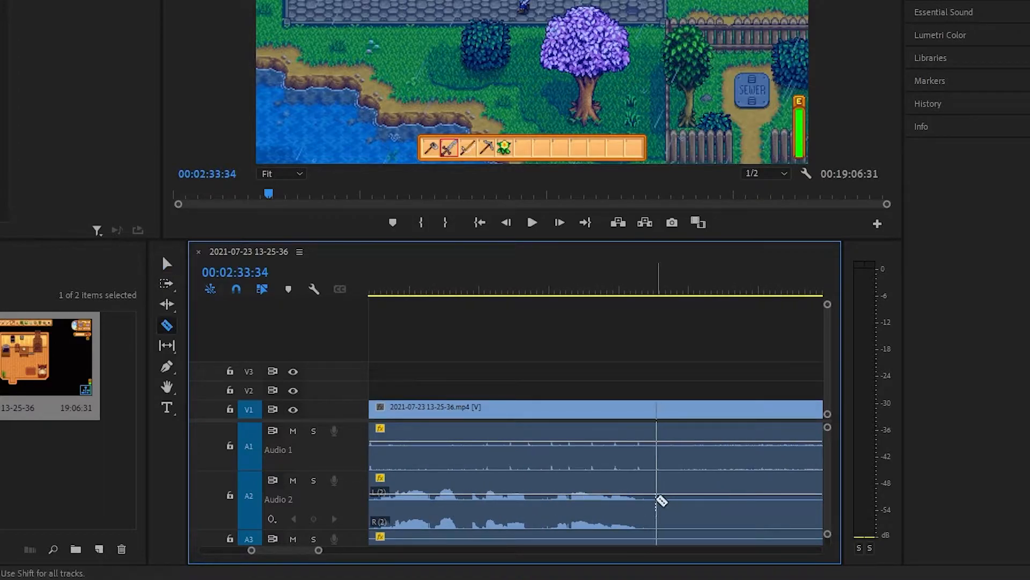
click(645, 496)
scroll(668, 455, right, 5)
click(672, 486)
key(v)
click(600, 475)
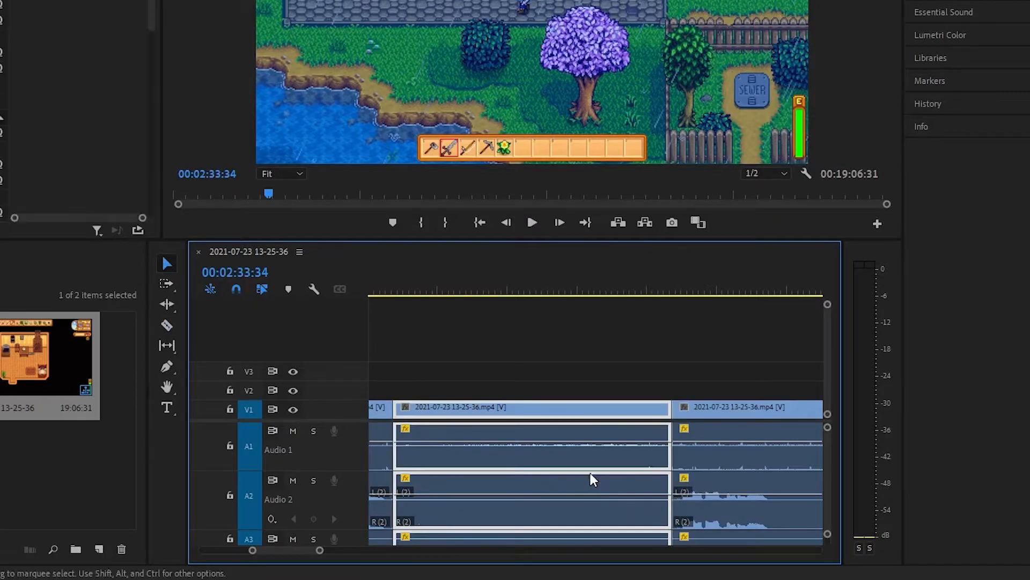
key(shift+Delete)
Split the clip just before the following speech starts and ripple delete the silence preceding it
key(c)
scroll(500, 512, right, 3)
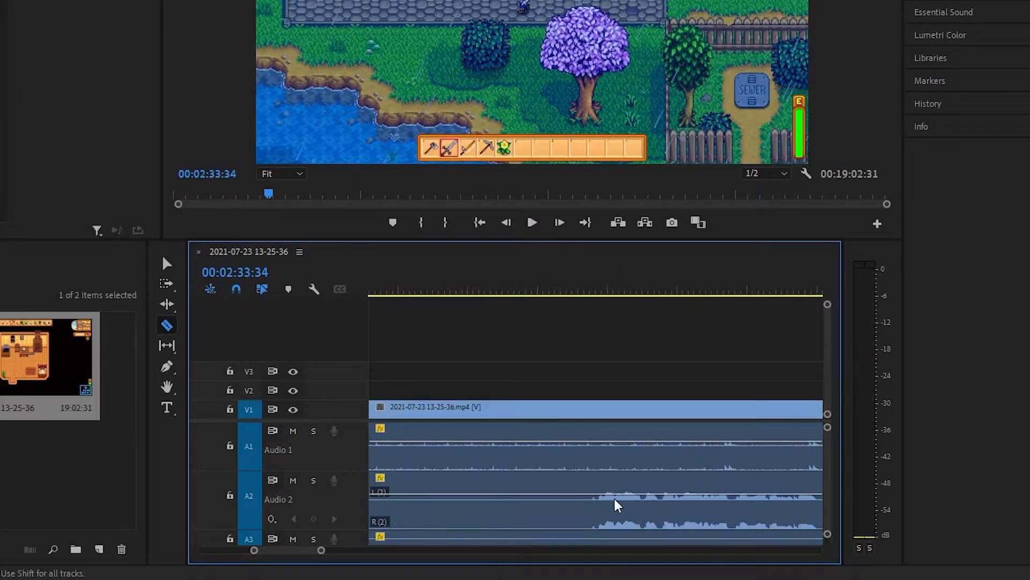
click(583, 512)
key(v)
click(539, 468)
key(shift+Delete)
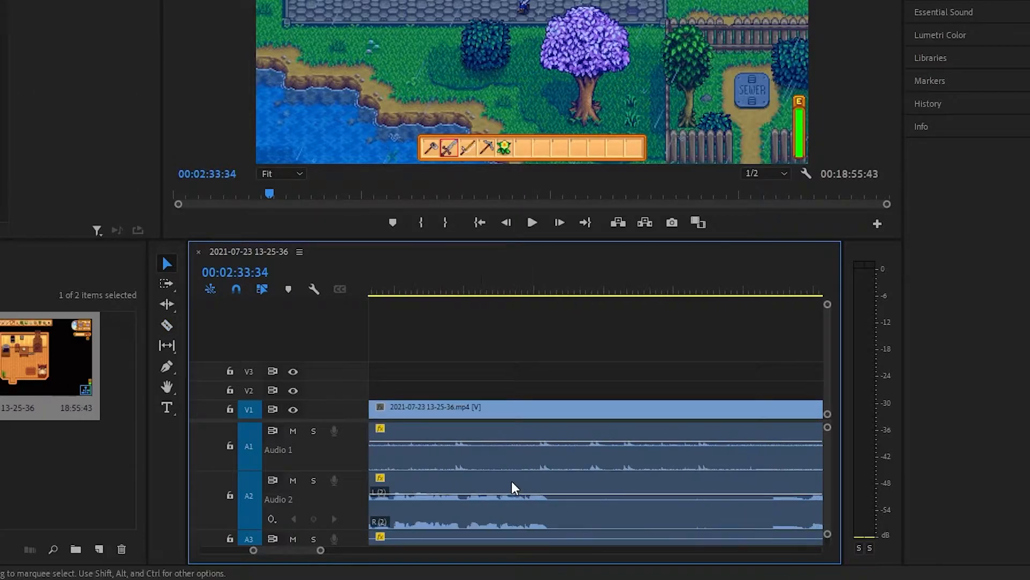
Cut out the pause after that speech with a ripple delete of about 3.1 seconds
click(556, 493)
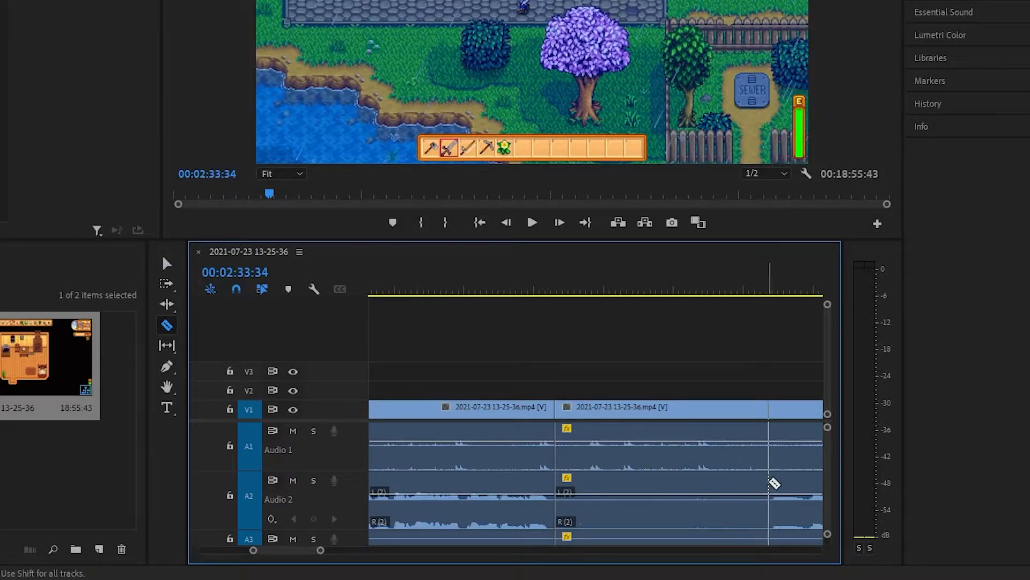
key(v)
click(718, 482)
key(shift+Delete)
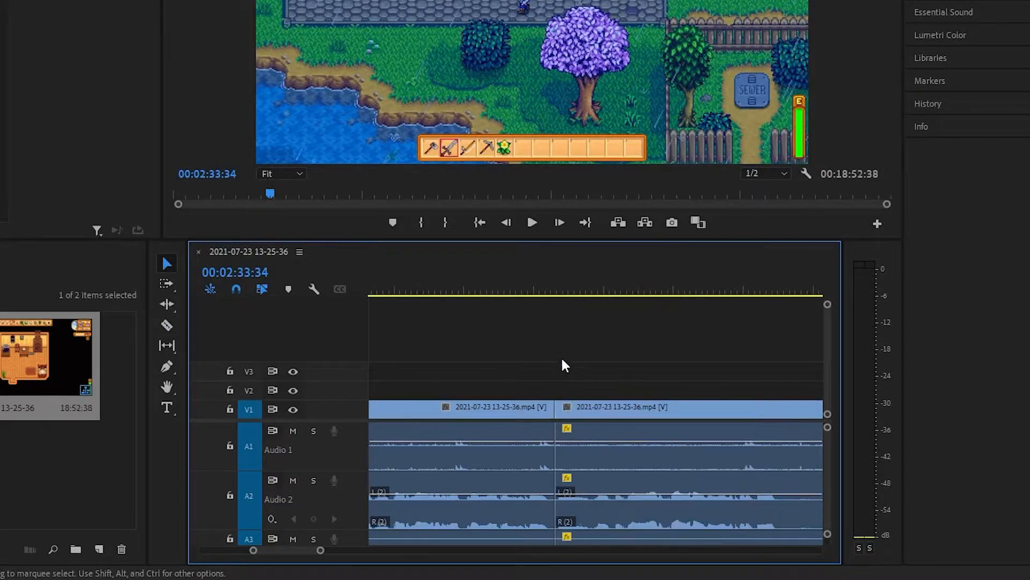
Play across the join near 00:02:52:14, split off the short opening section after it, delete that section and close the gap
scroll(580, 419, up, 3)
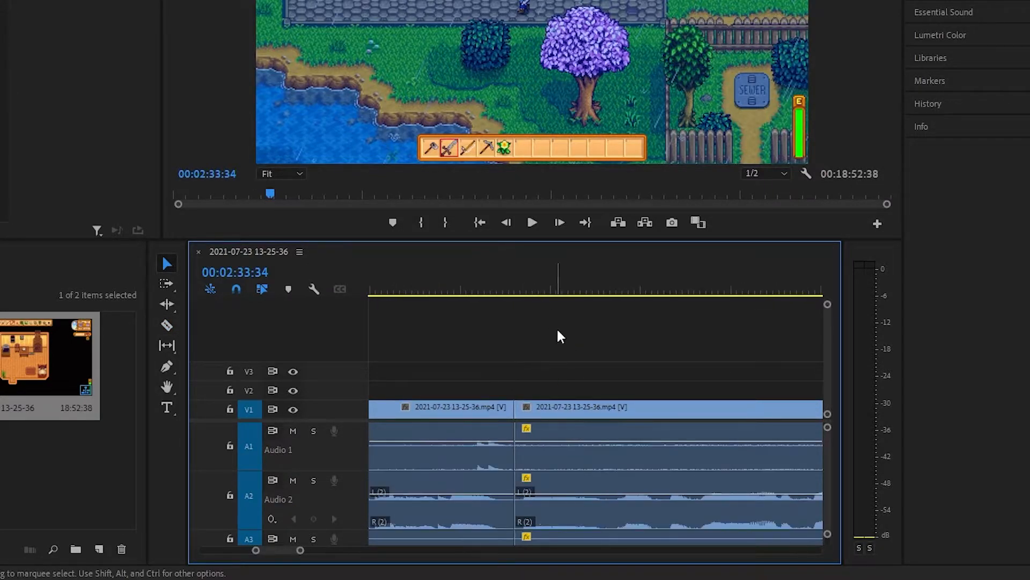
scroll(547, 510, up, 1)
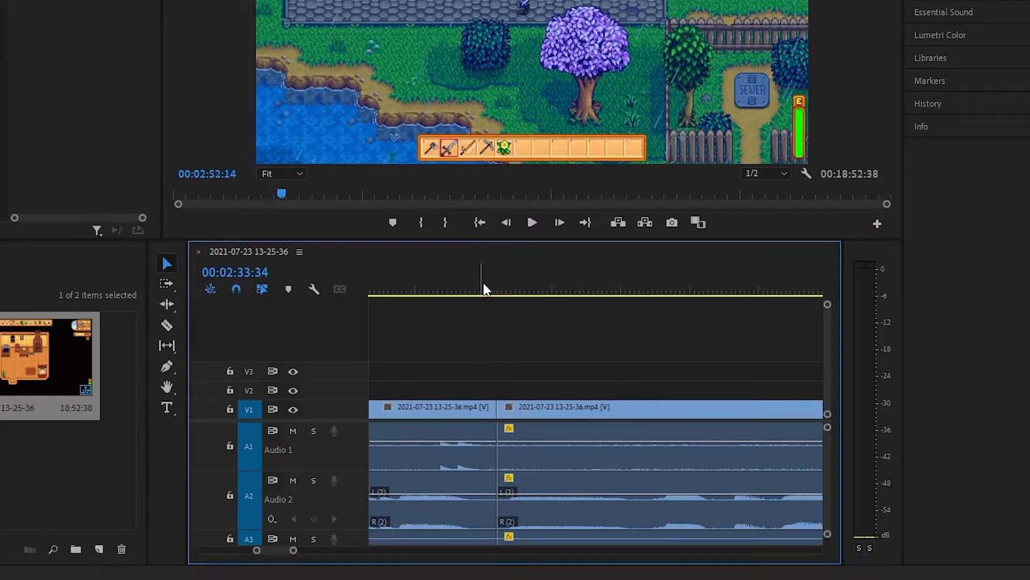
click(484, 283)
key(space)
key(space)
key(c)
click(574, 511)
key(v)
click(511, 462)
key(Delete)
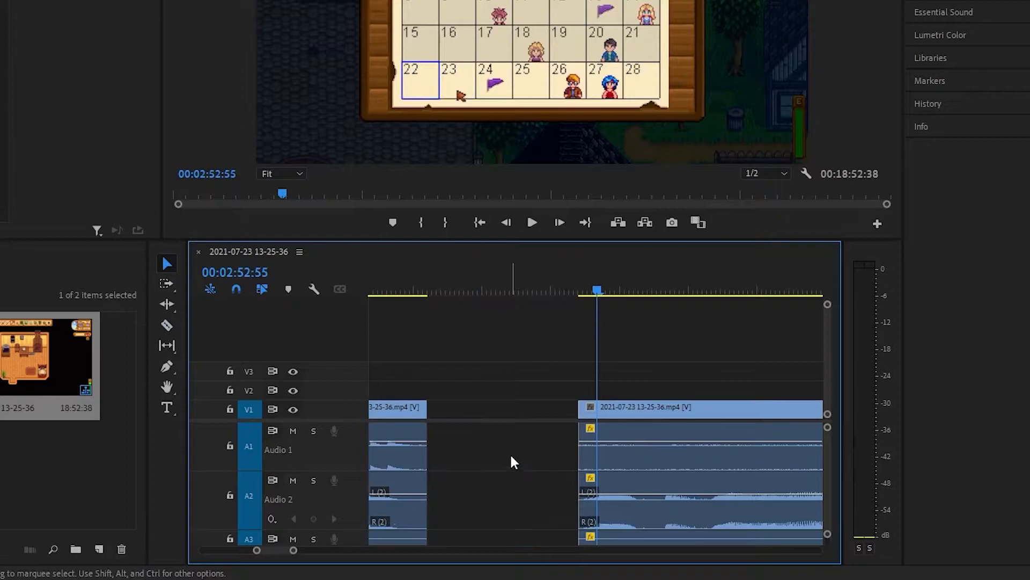
click(512, 462)
key(Delete)
Split the clip where speech starts before 00:03:06:38, delete the silence of about 4 seconds ahead of it and close the gap
key(c)
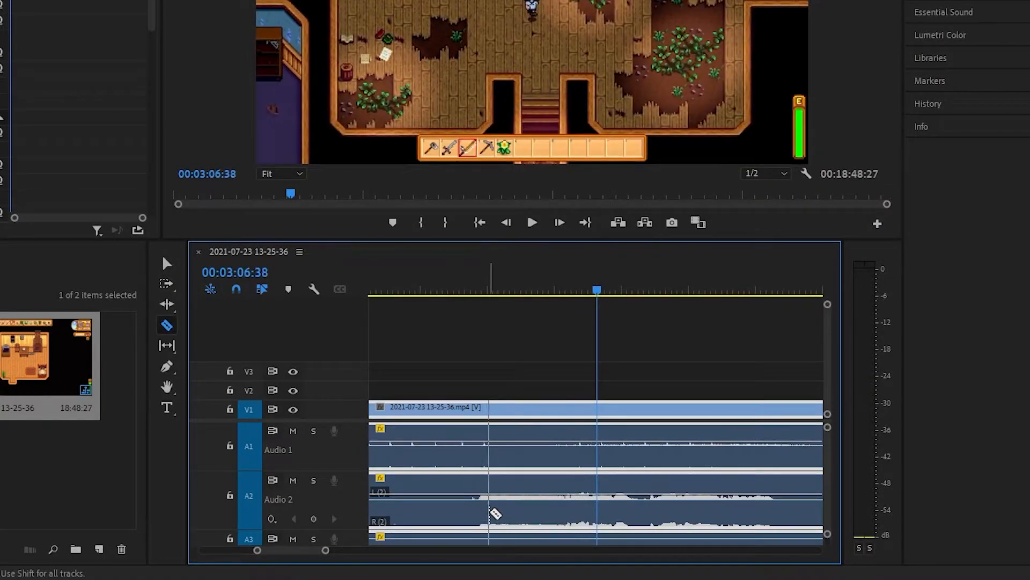
scroll(602, 491, up, 3)
click(592, 509)
key(v)
click(544, 475)
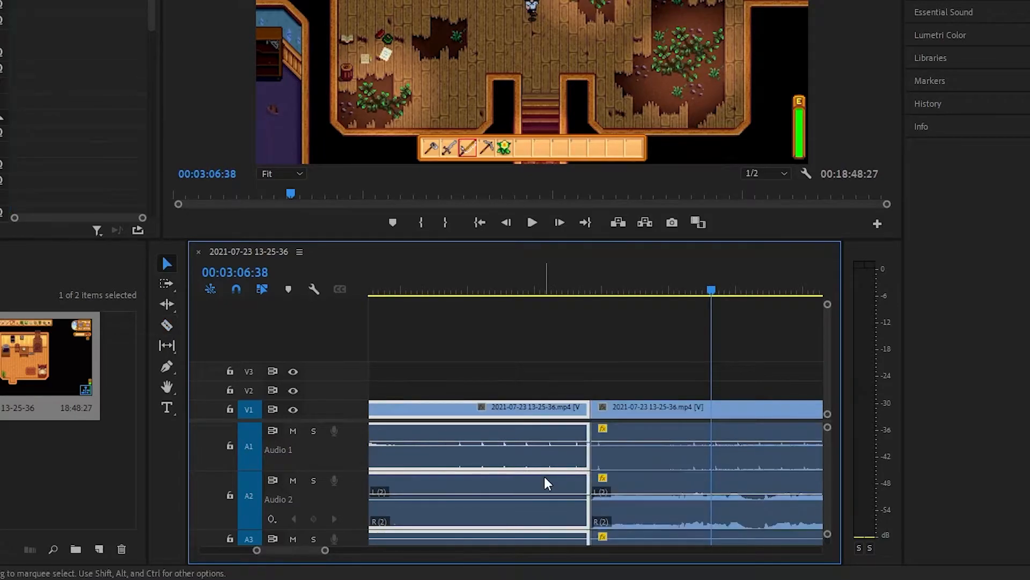
key(Delete)
click(506, 499)
key(Delete)
Isolate the quiet section around 00:03:06:38 between two stretches of speech and ripple delete it
key(c)
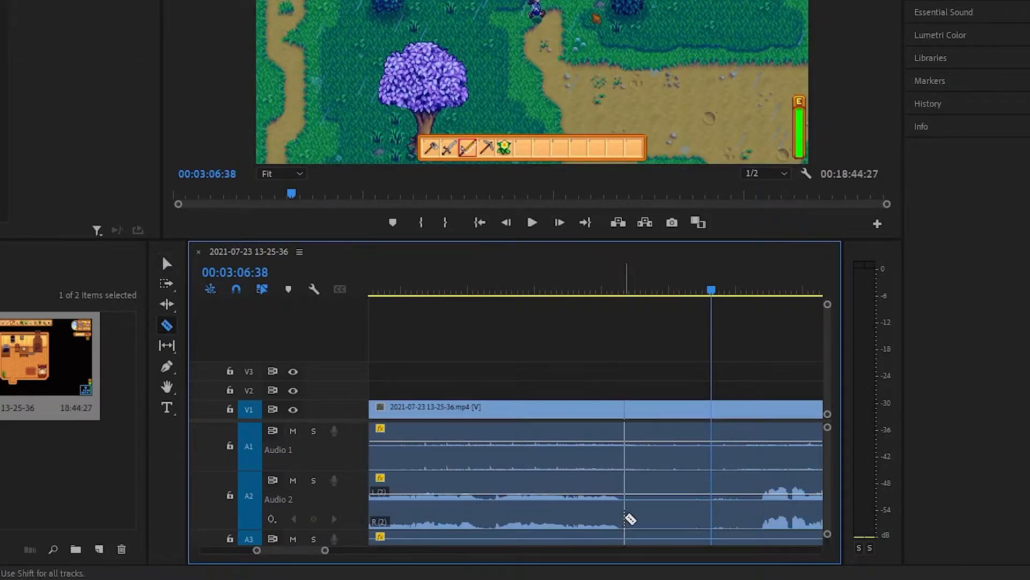
click(622, 517)
key(v)
click(664, 479)
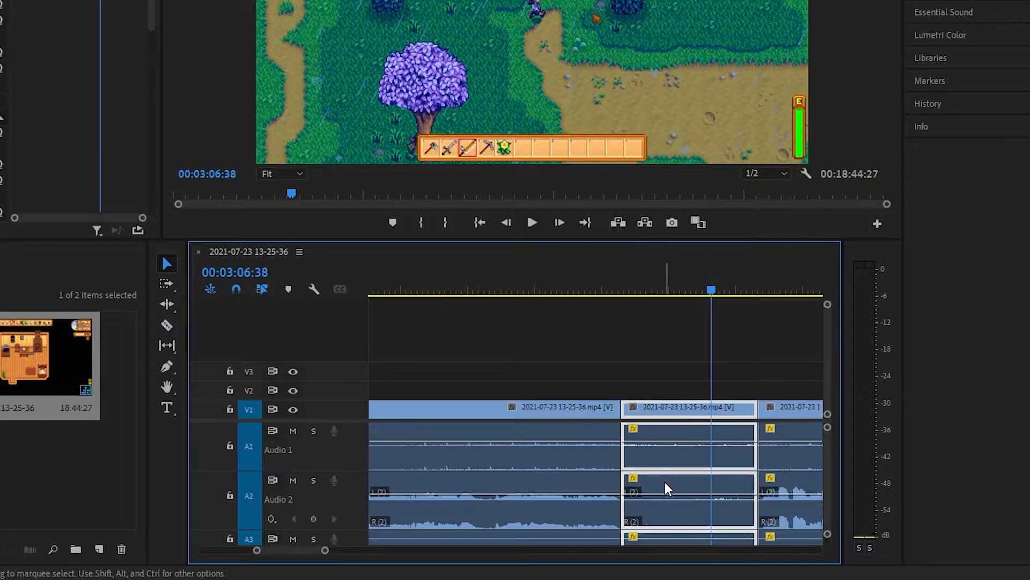
key(shift+Delete)
Split the footage after 00:03:06:38 around two pauses and remove both with their gaps, about 2 seconds in total
key(c)
click(530, 517)
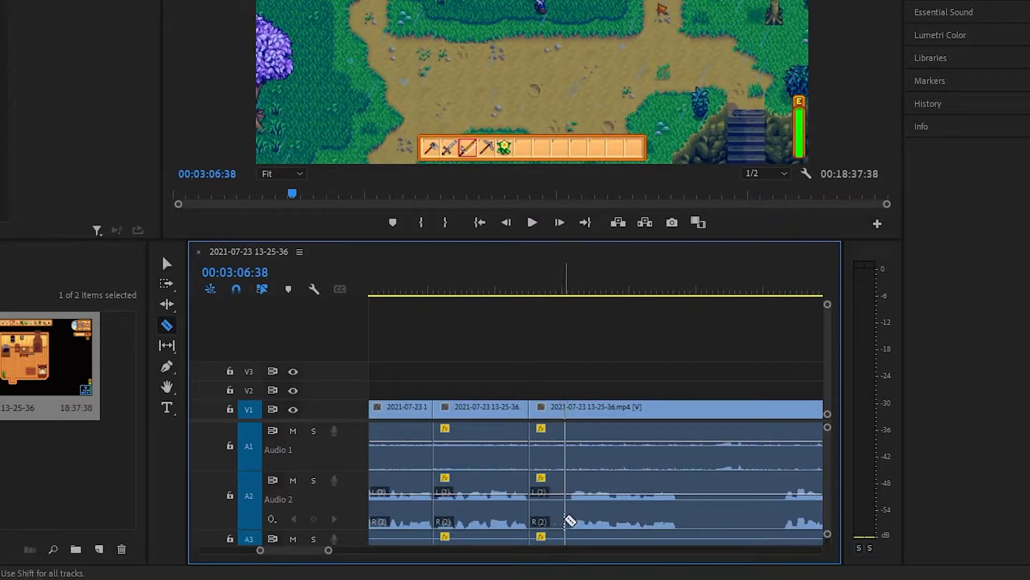
click(565, 519)
click(684, 519)
click(781, 518)
key(v)
click(736, 485)
key(Delete)
click(730, 499)
key(Delete)
click(543, 451)
key(shift+Delete)
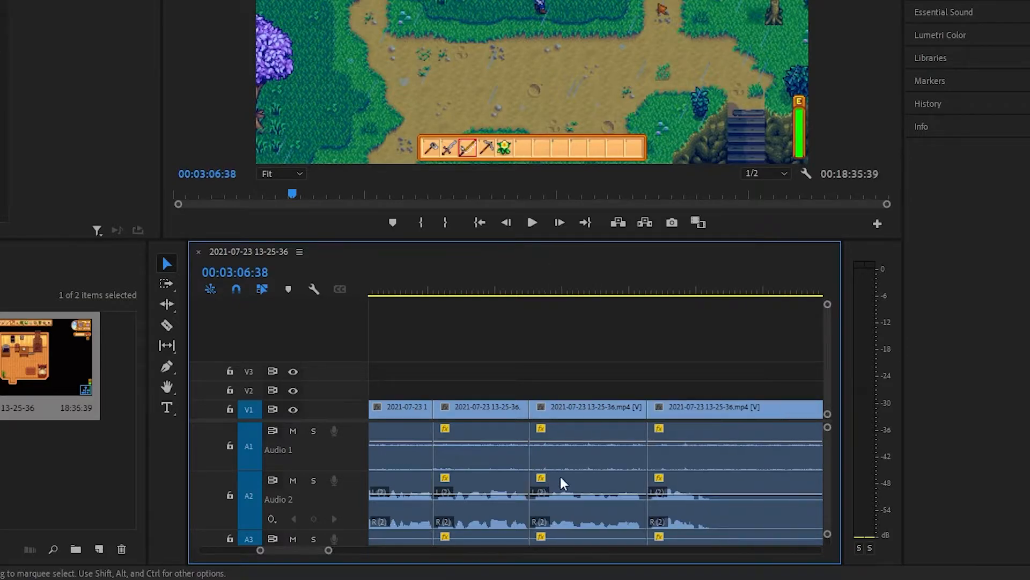
Split the clip around the pause following those cuts, delete the section of about 1.5 seconds and close its gap
key(c)
click(628, 510)
click(729, 511)
key(v)
click(685, 475)
key(Delete)
click(671, 473)
Isolate the silence before the following short phrase with two cuts and ripple delete it
key(c)
click(560, 504)
click(655, 507)
key(v)
click(622, 480)
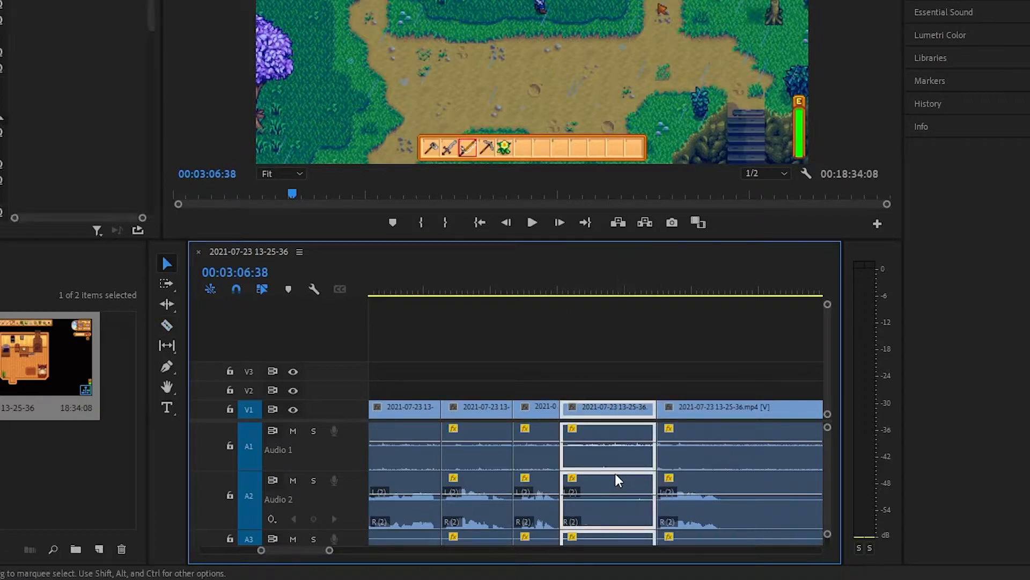
key(shift+Delete)
Play the footage up to 00:03:24:51, split the clip ahead of the speech there, delete the preceding silence and close the gap
key(c)
scroll(644, 493, right, 3)
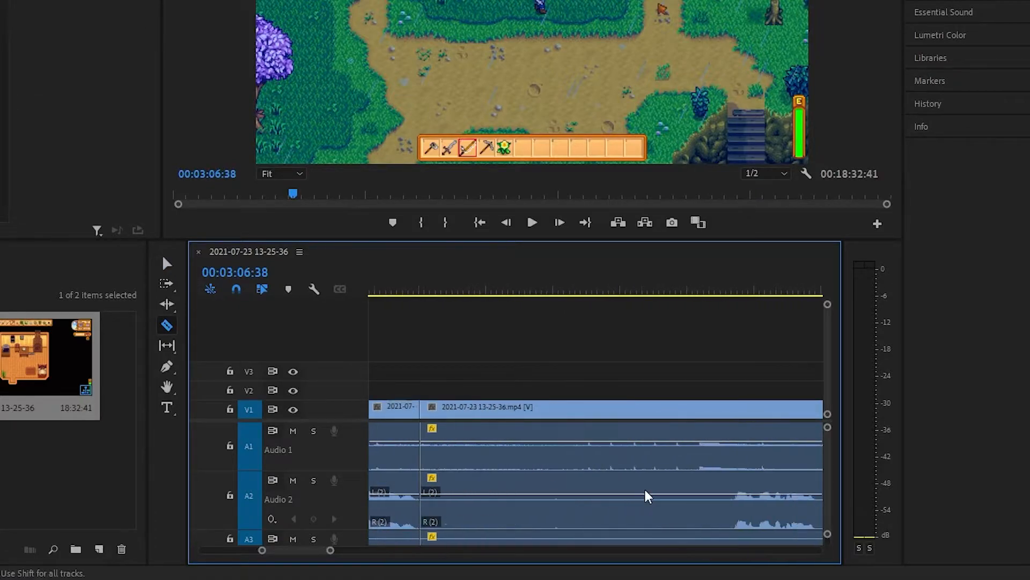
scroll(672, 440, down, 1)
drag(611, 300, 621, 346)
key(space)
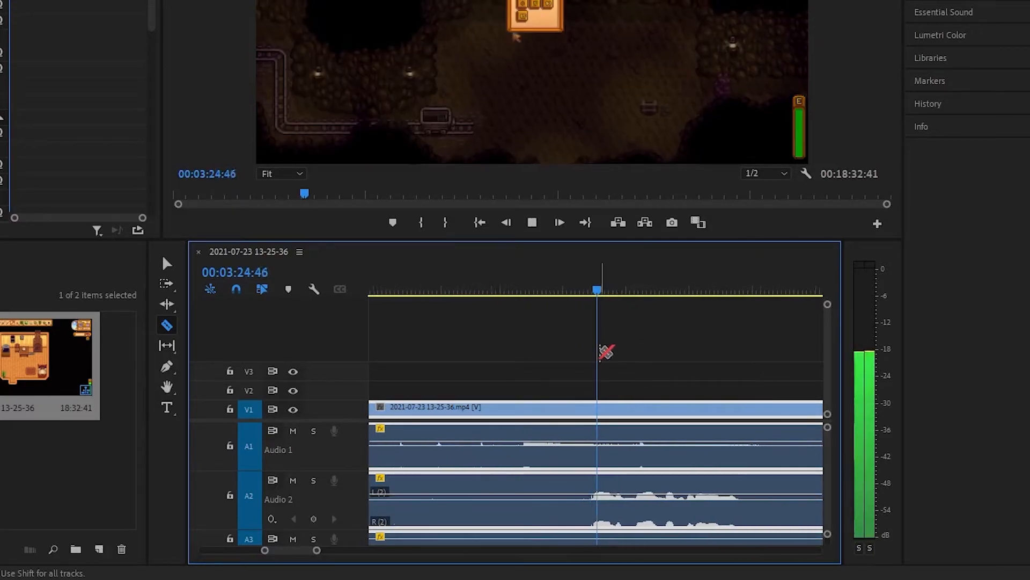
key(space)
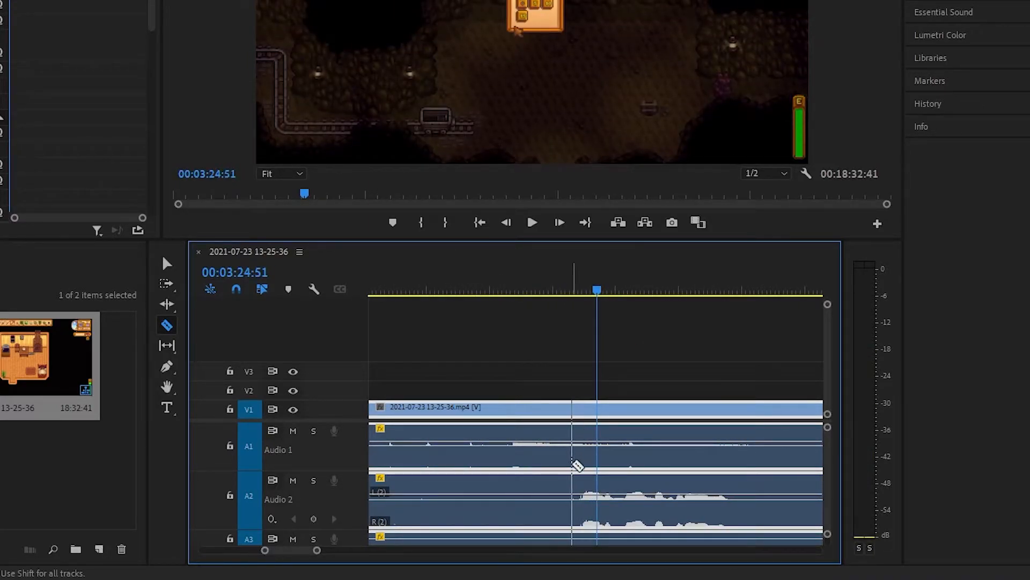
click(506, 442)
scroll(531, 437, up, 5)
key(v)
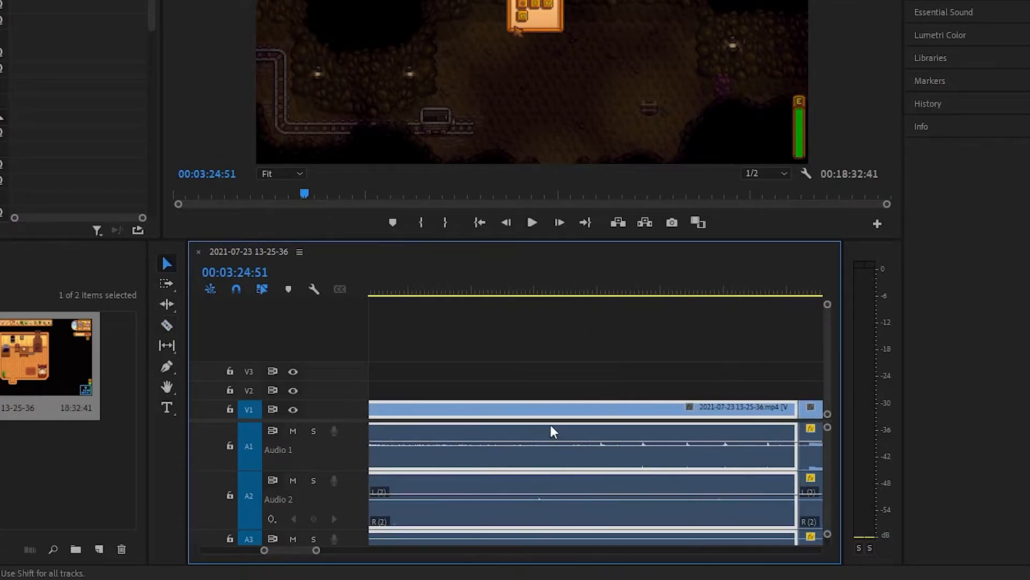
key(Delete)
key(minus)
click(551, 450)
key(Delete)
Split the clip where the speech ends and again at 00:03:24:28, and ripple delete the silence of about 2.6 seconds
key(c)
click(536, 505)
click(696, 504)
drag(686, 297, 713, 296)
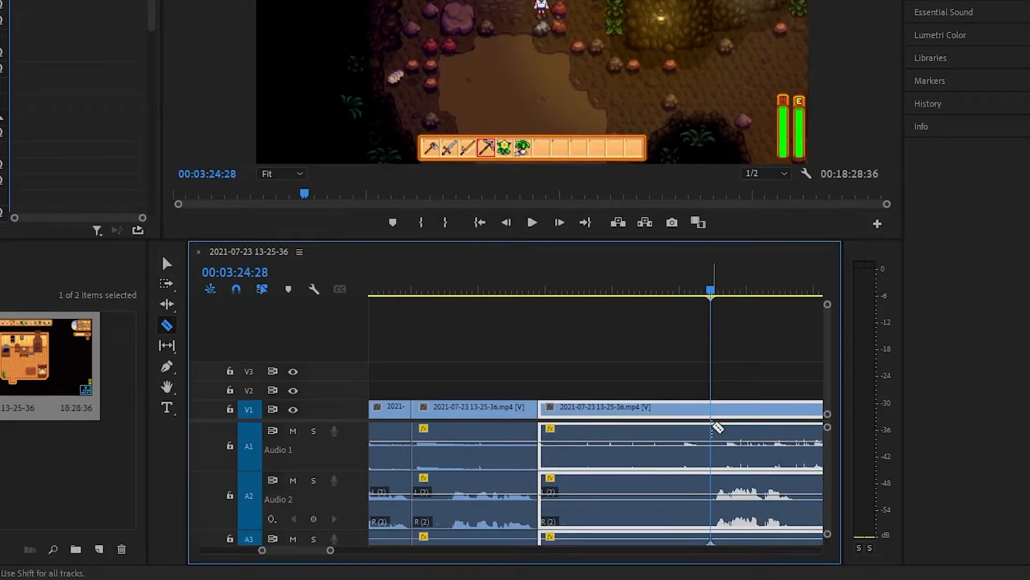
click(712, 428)
key(v)
key(shift+Delete)
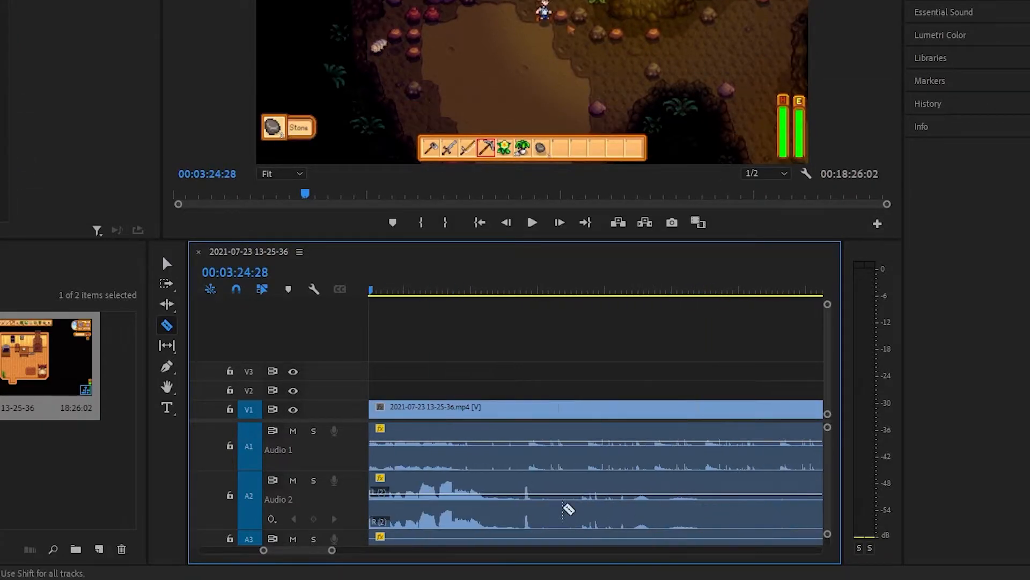
Review the mine footage between 00:03:26:10 and 00:03:29:34 and split the clip at 00:03:28:18
key(c)
click(591, 285)
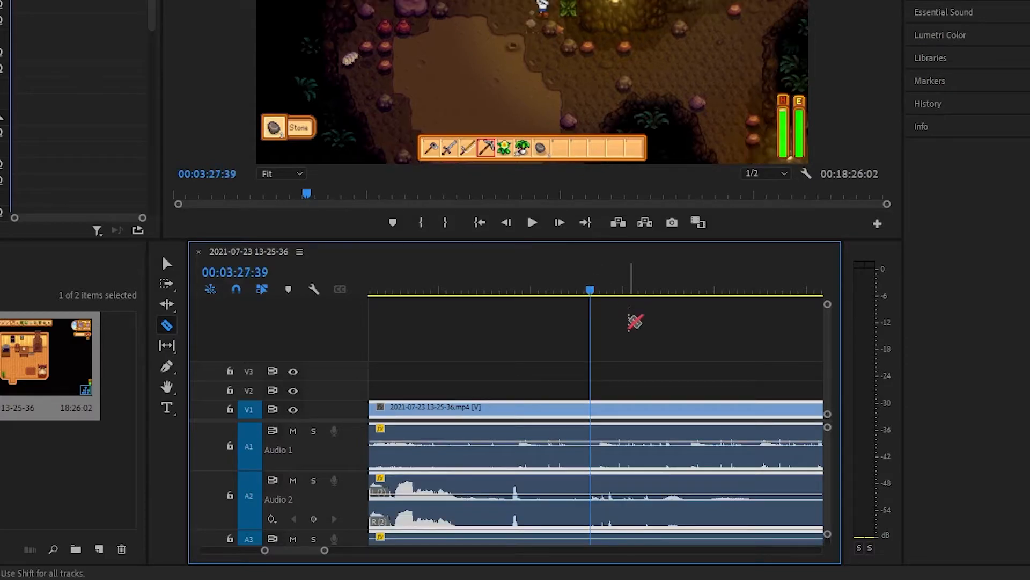
key(space)
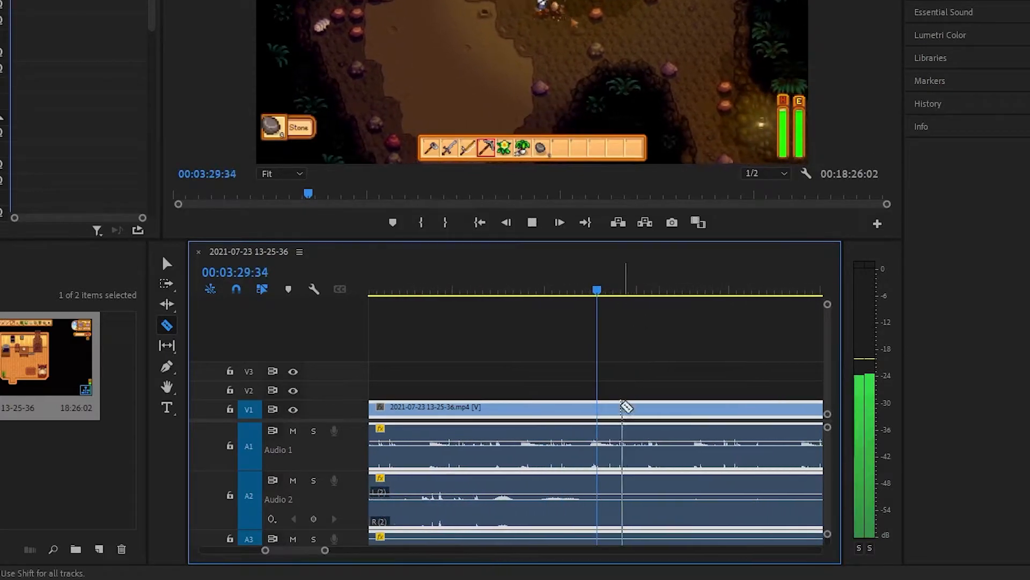
key(space)
click(555, 298)
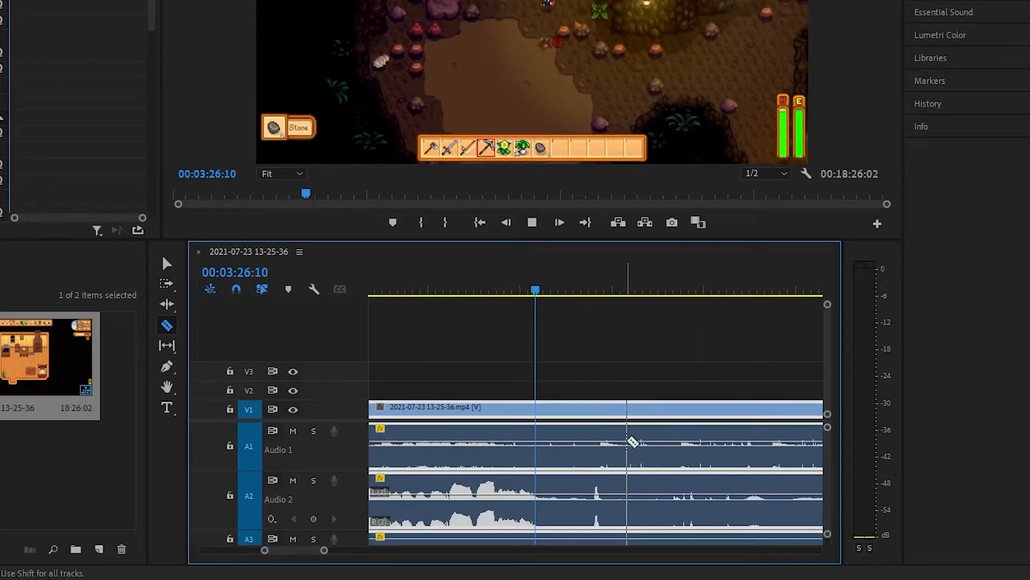
click(596, 475)
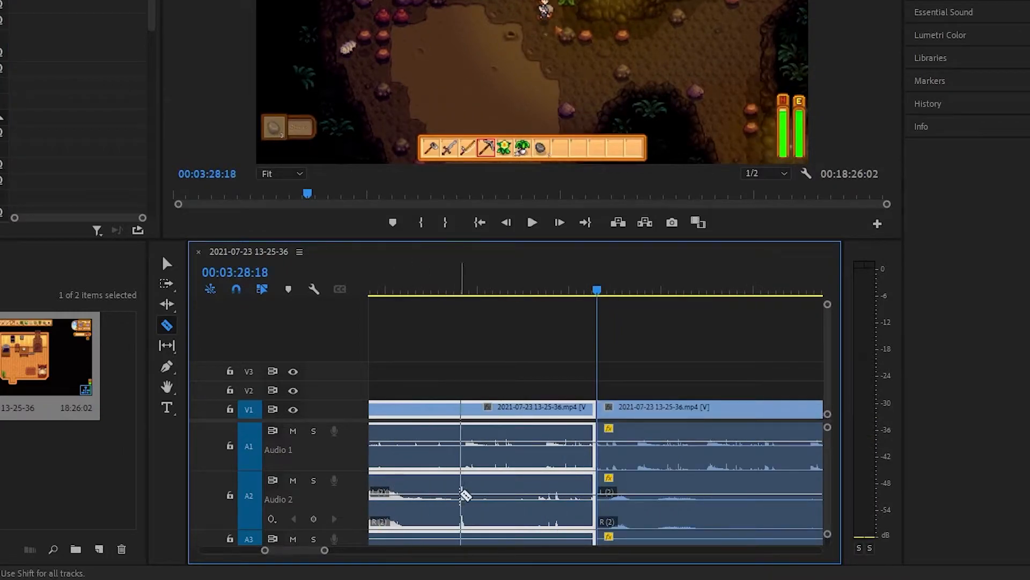
Split the clip where speech resumes after 00:03:28:18 and ripple delete the silence between the two cuts
scroll(562, 504, down, 5)
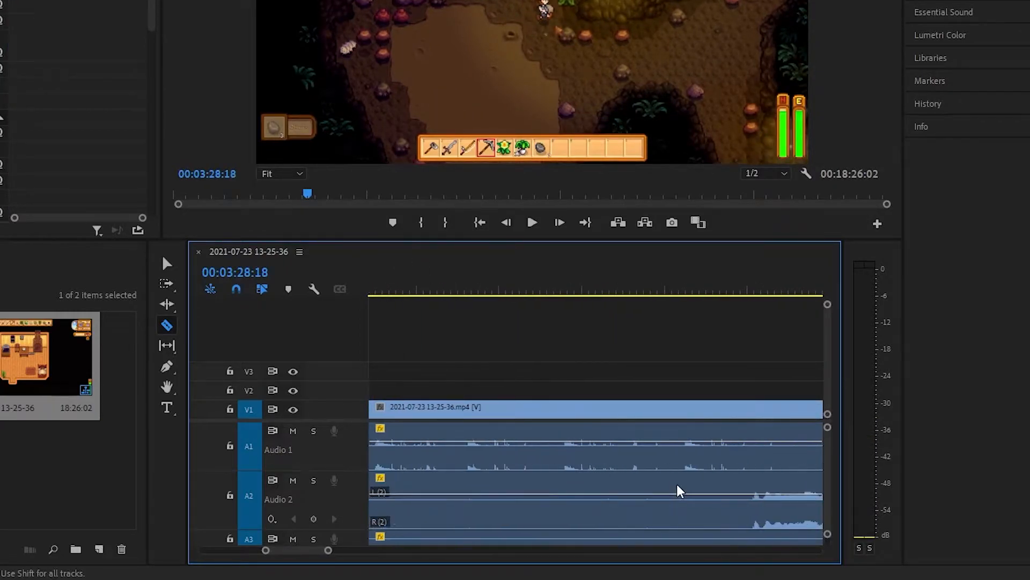
click(743, 507)
key(v)
key(Down)
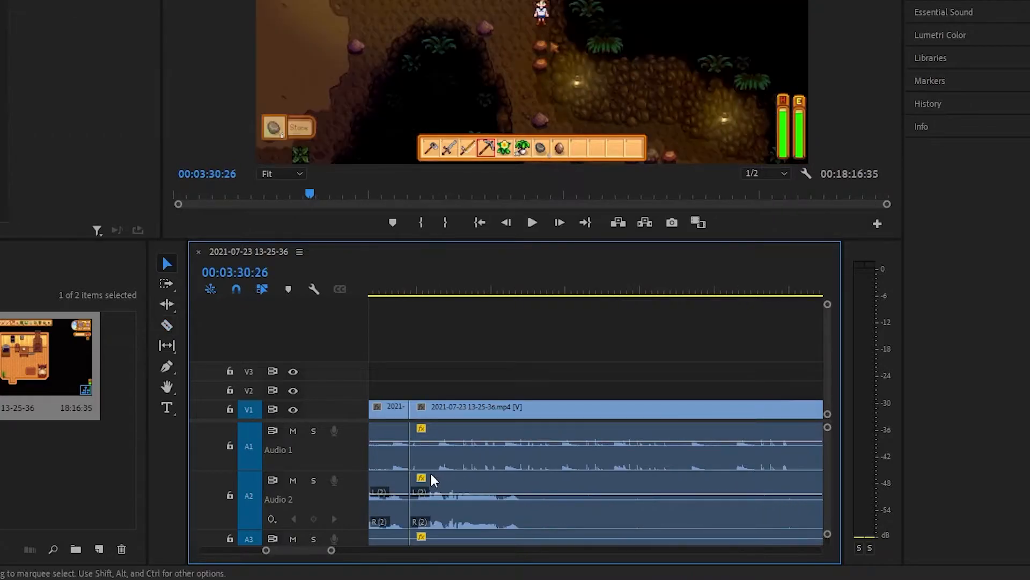
Play the joined mine clips from 00:03:30:26 to 00:03:32:32 and split the last one where its speech ends
key(space)
click(589, 468)
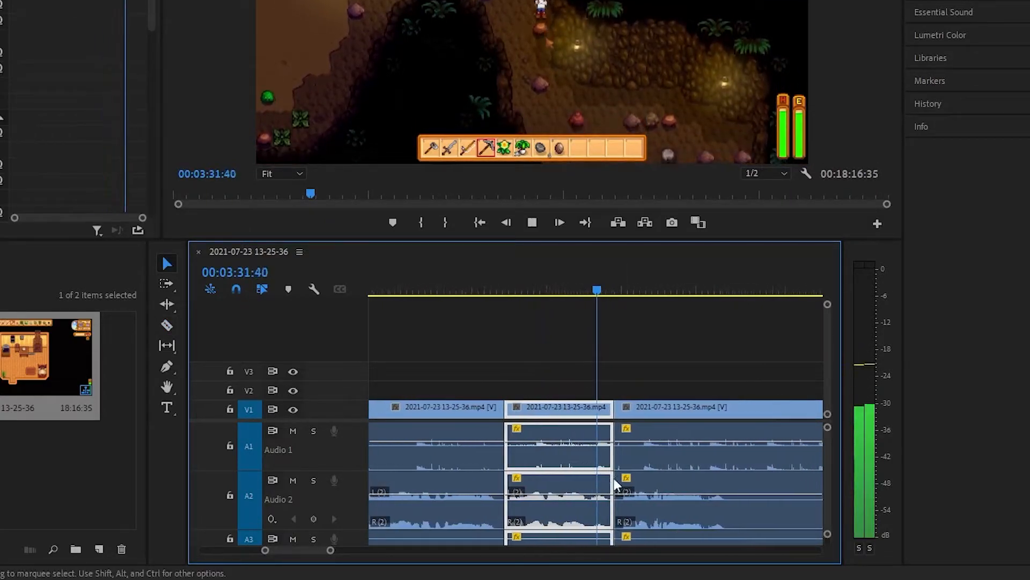
key(space)
click(625, 472)
key(space)
key(space)
key(c)
click(665, 514)
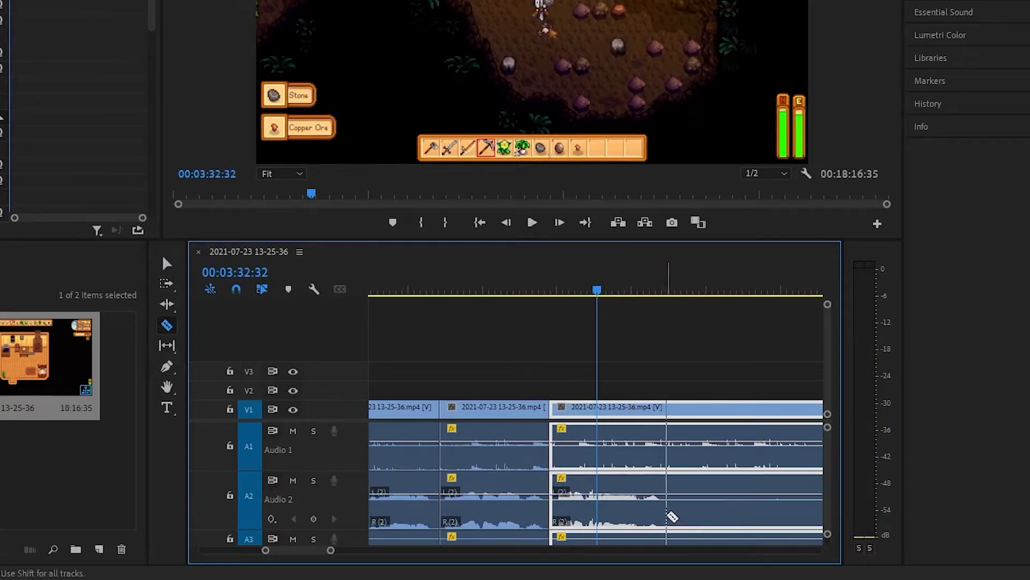
Isolate the long silent mining section after 00:03:32:32, delete it and close the gap
scroll(698, 507, down, 2)
scroll(730, 507, down, 4)
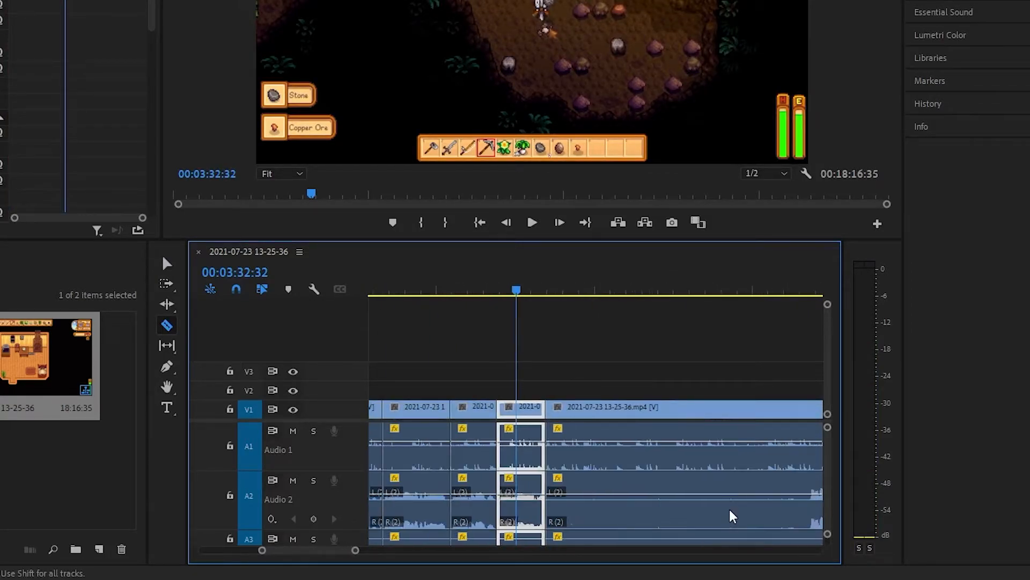
key(v)
click(655, 479)
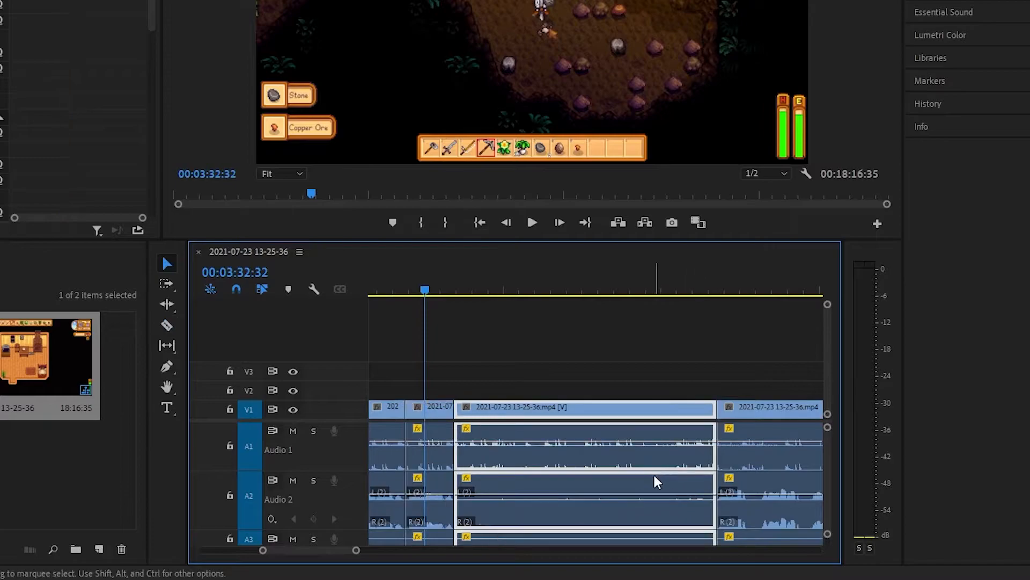
key(Delete)
click(642, 483)
key(Delete)
scroll(545, 487, up, 3)
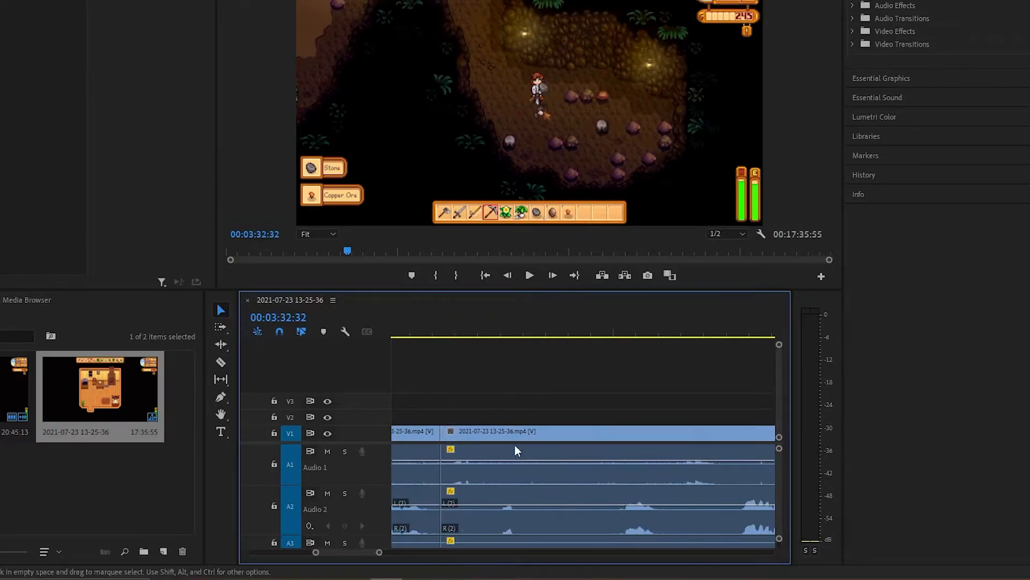
Play the footage up to 00:04:23:26 and split the clip just before it, where the short speech burst ends
mouse_move(443, 331)
mouse_down()
mouse_move(461, 332)
mouse_move(438, 332)
mouse_up()
key(space)
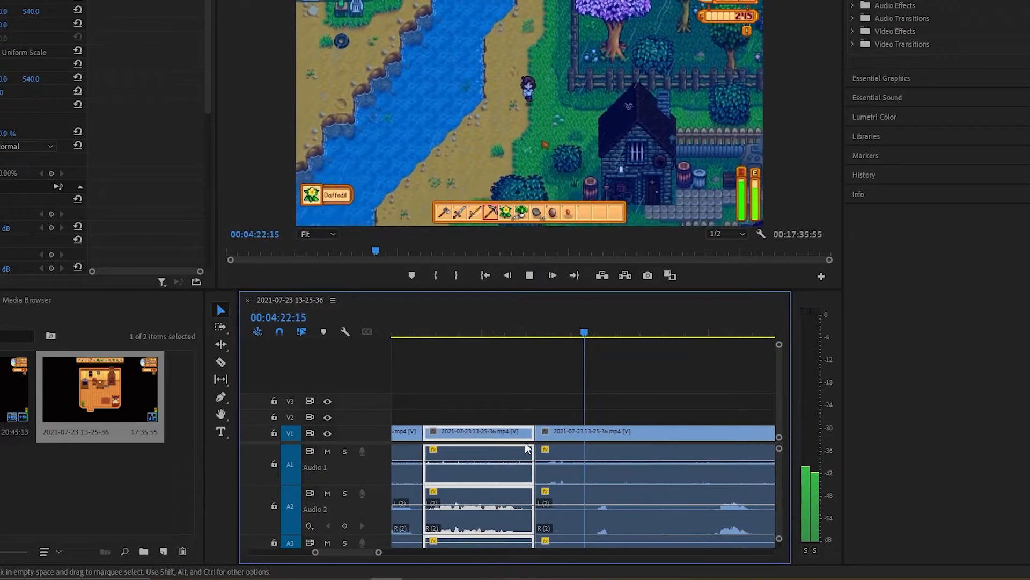
click(539, 464)
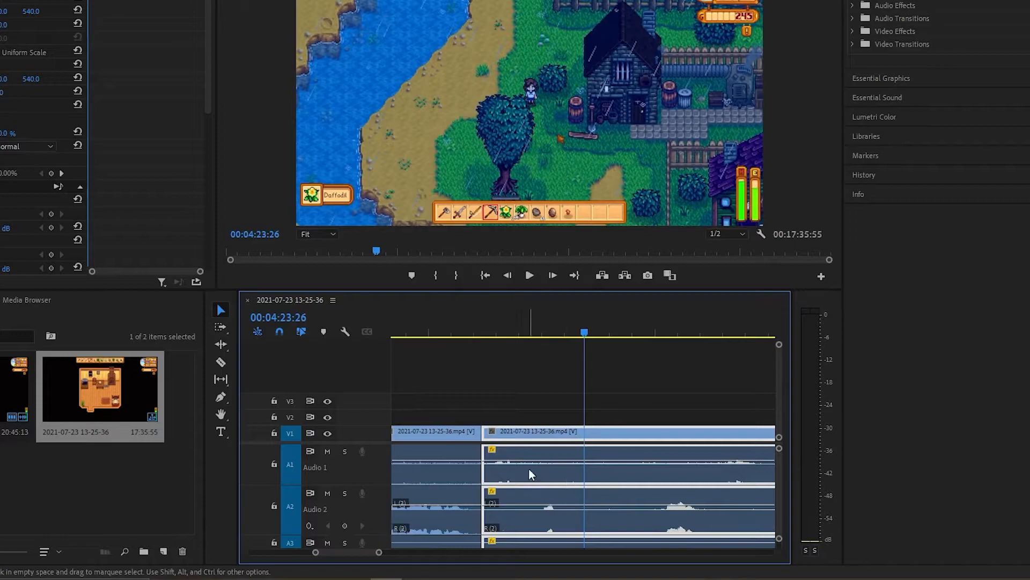
key(c)
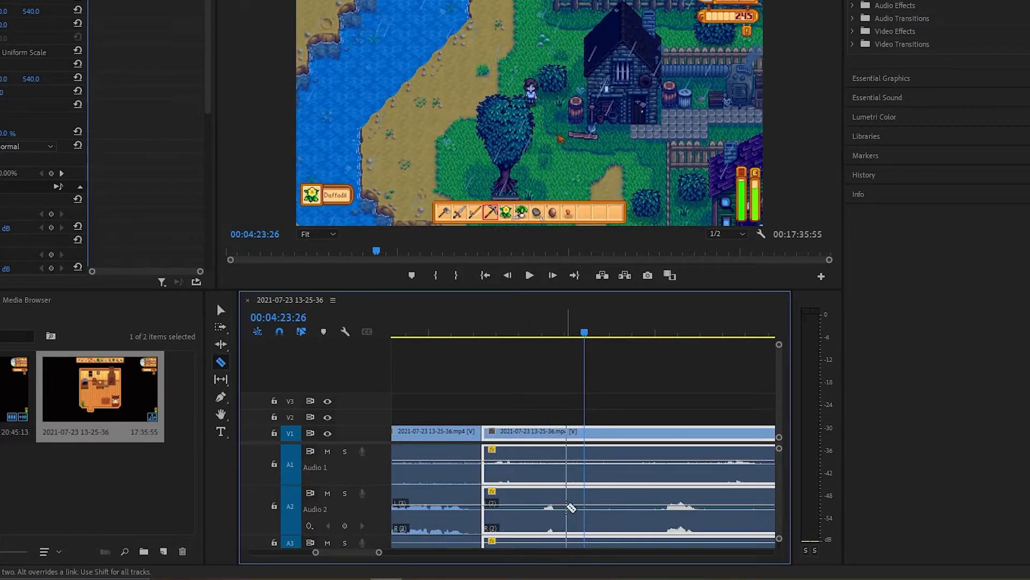
click(559, 506)
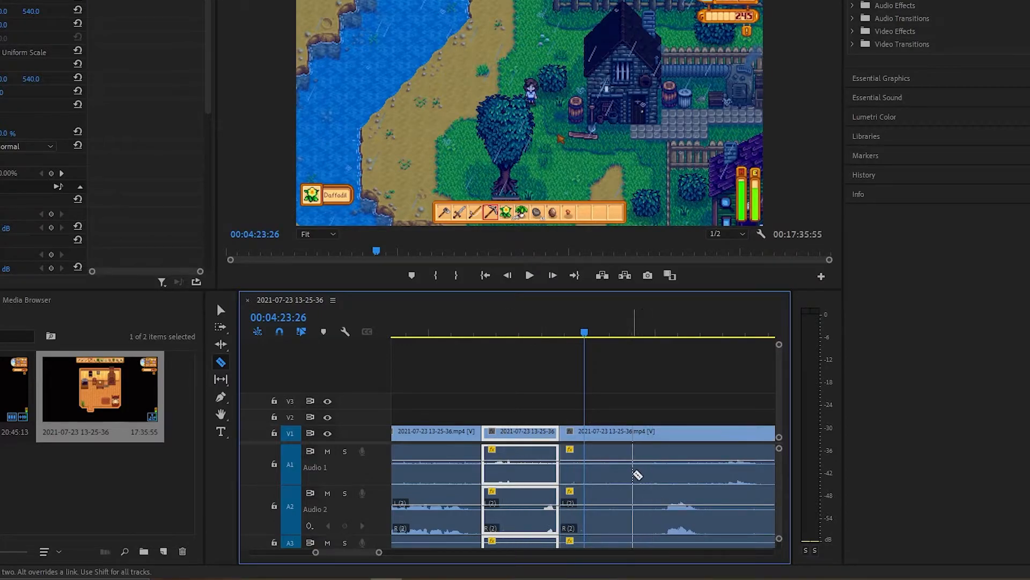
Split the clip at 00:04:25:05, before speech resumes, and ripple delete the silence between the two cuts
drag(506, 341, 660, 485)
key(v)
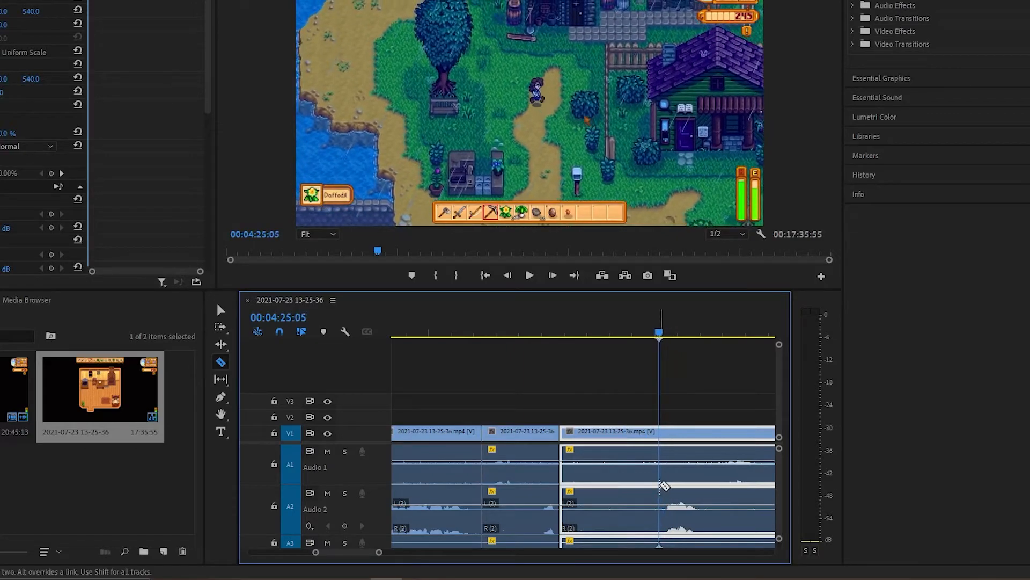
key(ctrl+k)
key(shift+Delete)
Try splitting the clip at 00:04:25:13, preview the footage around 00:04:23:45 and undo the split
key(c)
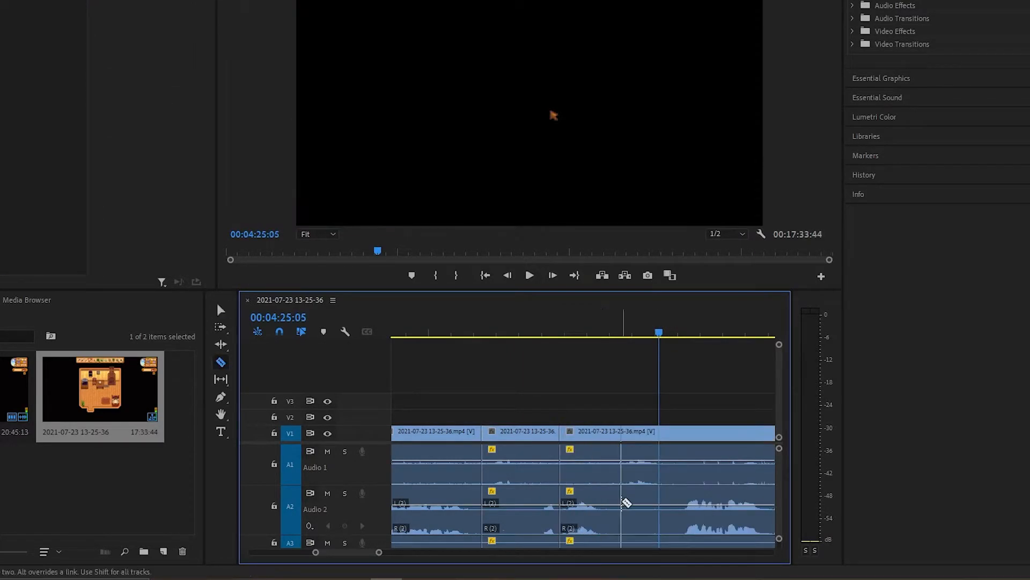
drag(584, 338, 673, 358)
key(Left)
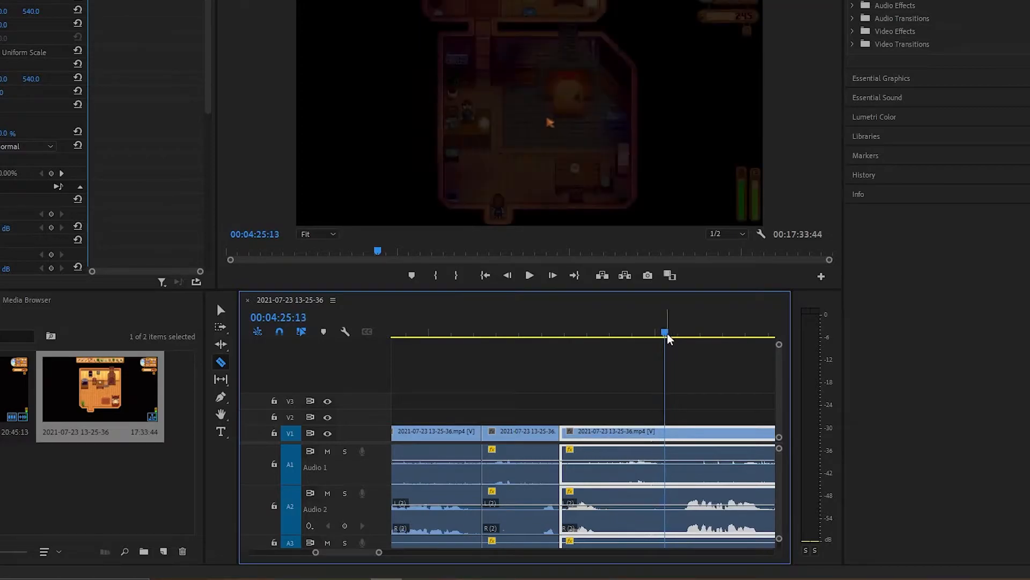
click(666, 450)
drag(662, 334, 567, 375)
key(space)
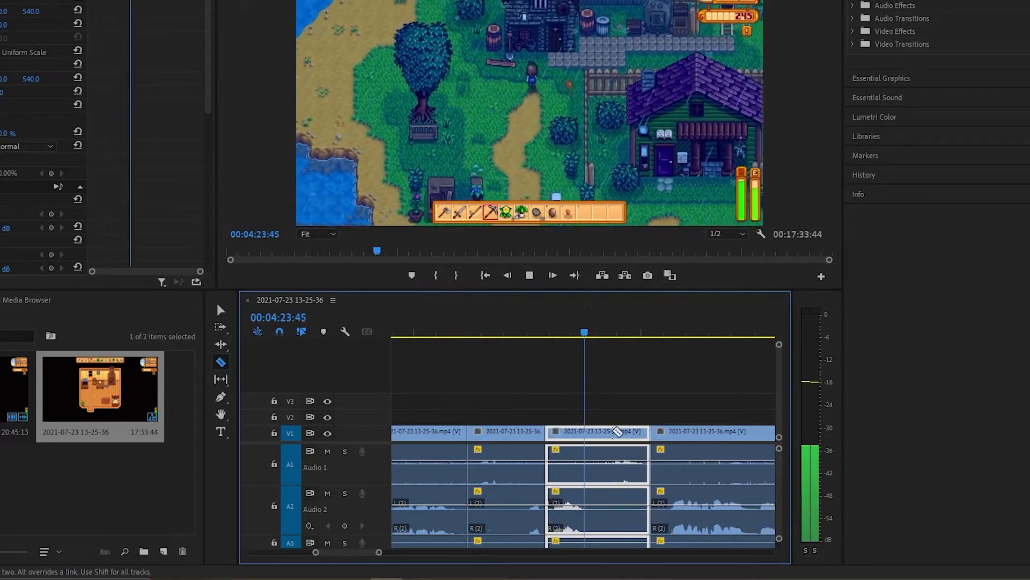
key(space)
key(ctrl+z)
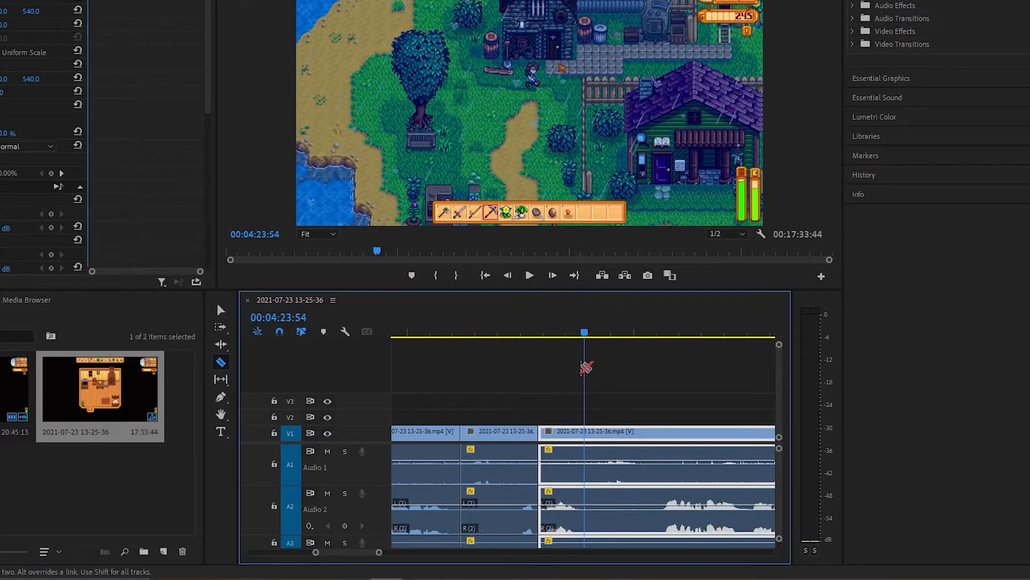
Play the footage through the blacksmith's shop entrance up to 00:04:26:27 to check the speech
drag(585, 333, 667, 339)
key(space)
key(space)
scroll(658, 442, down, 2)
scroll(549, 448, up, 5)
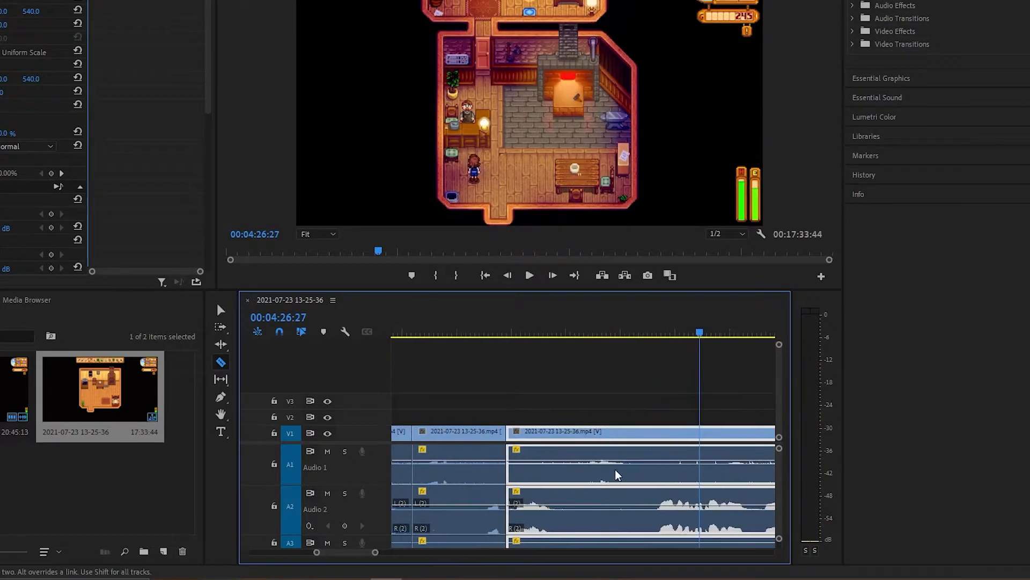
Isolate the long silent stretch after 00:04:34:58 up to where speech resumes, delete it and close the gap
scroll(630, 450, down, 4)
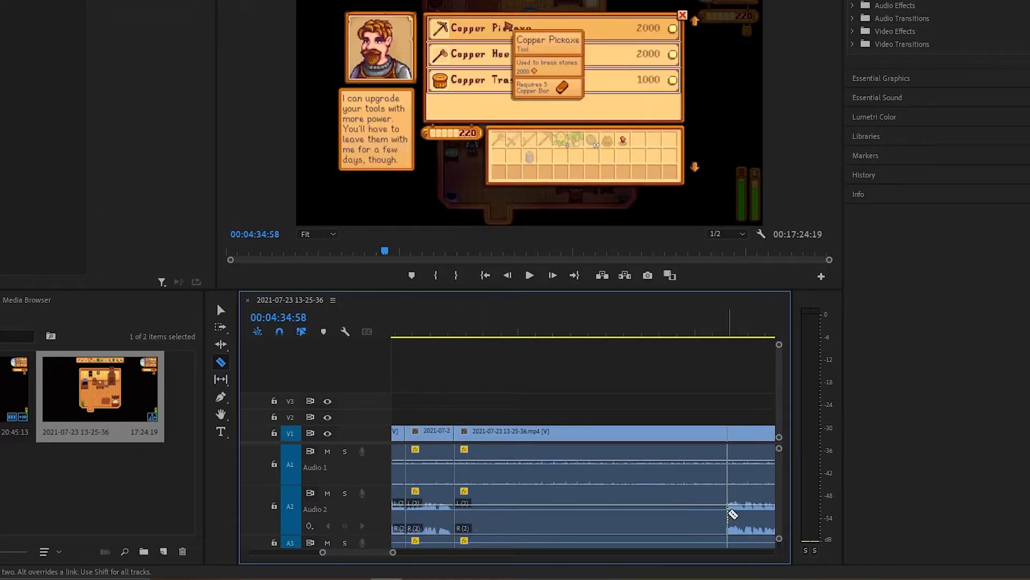
key(v)
click(657, 487)
key(Delete)
click(629, 497)
key(Delete)
Split the following clip where its speech begins, delete its short silent opening and close the gap
key(c)
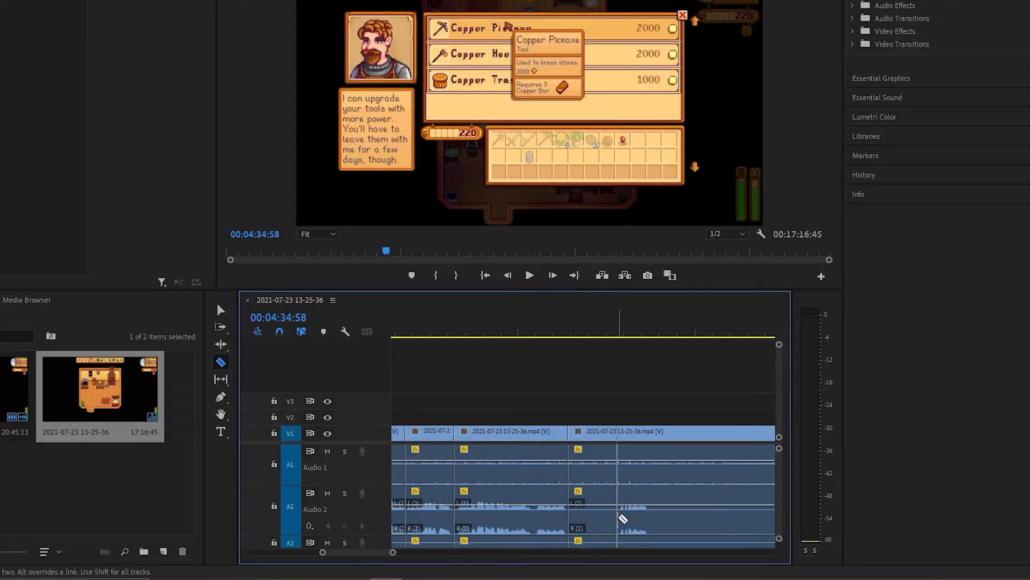
click(618, 518)
key(v)
click(593, 496)
key(Delete)
click(590, 497)
key(Delete)
Split at the next speech start, delete the silent clip after the short speech segment and close the gap
key(c)
click(738, 517)
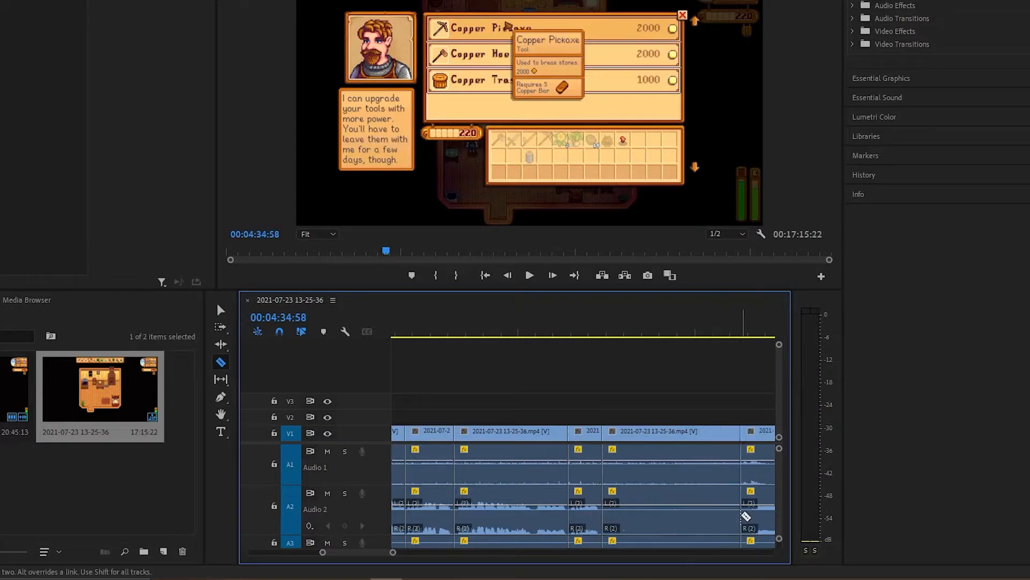
key(v)
click(679, 482)
key(Delete)
click(675, 478)
key(Delete)
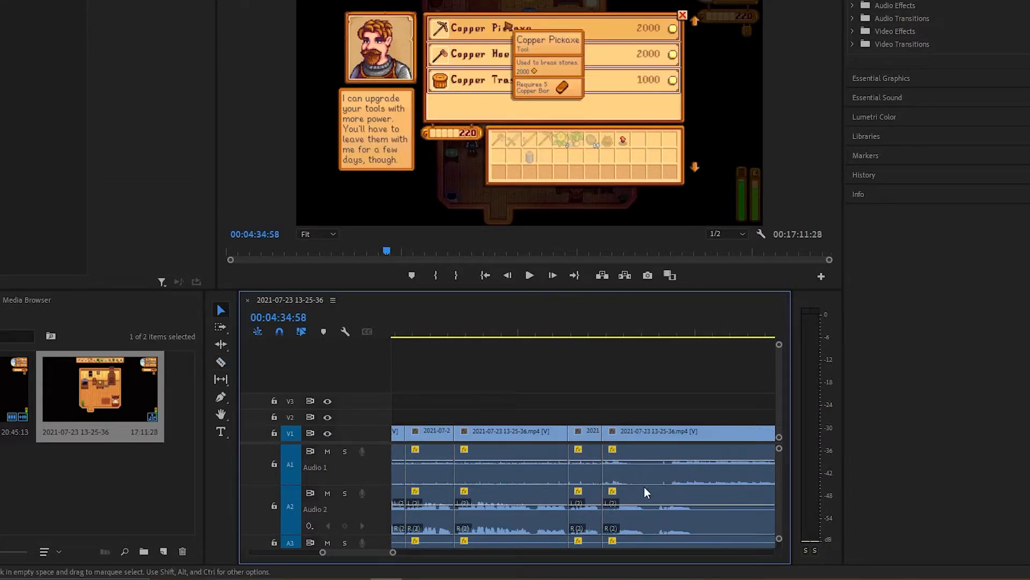
Review the footage from 00:04:57:14 to 00:05:04:20 and examine the following waveform for silent parts
scroll(644, 490, up, 3)
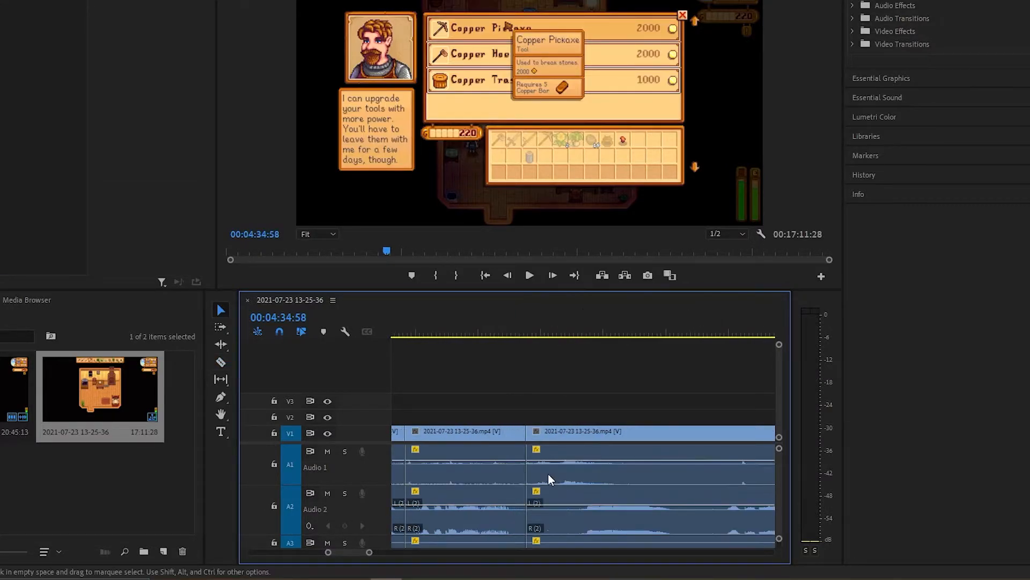
scroll(639, 517, down, 2)
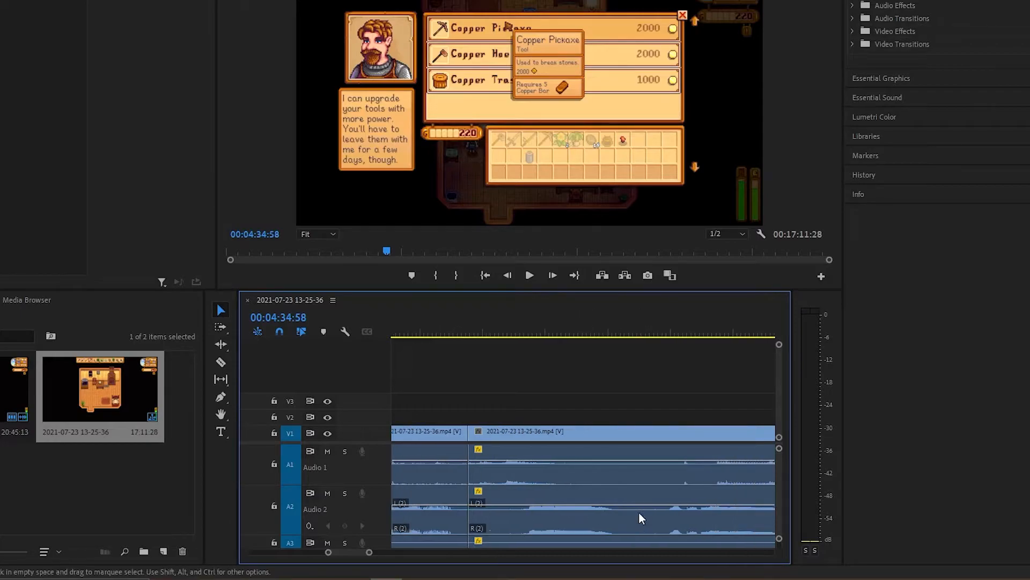
click(517, 317)
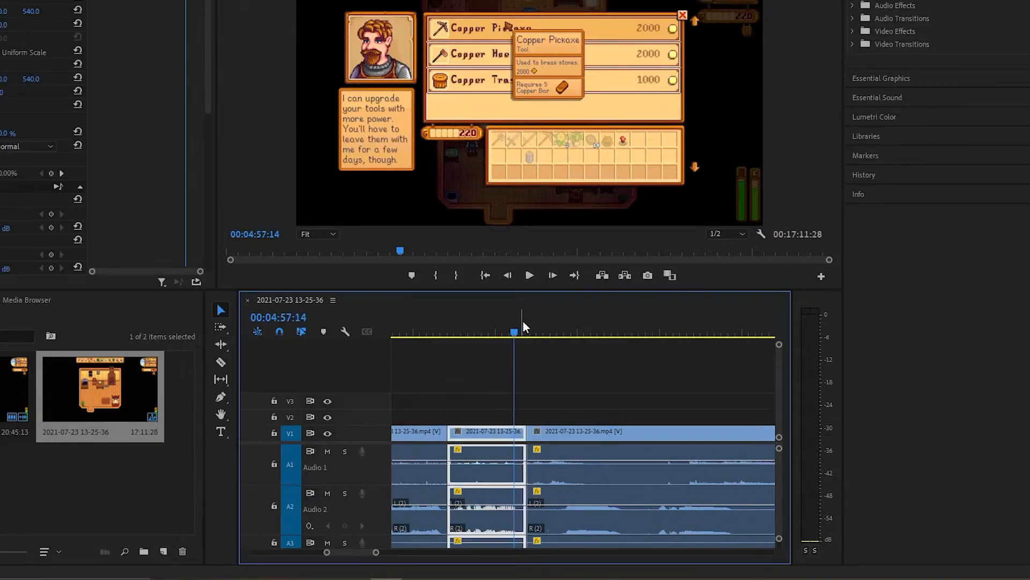
key(space)
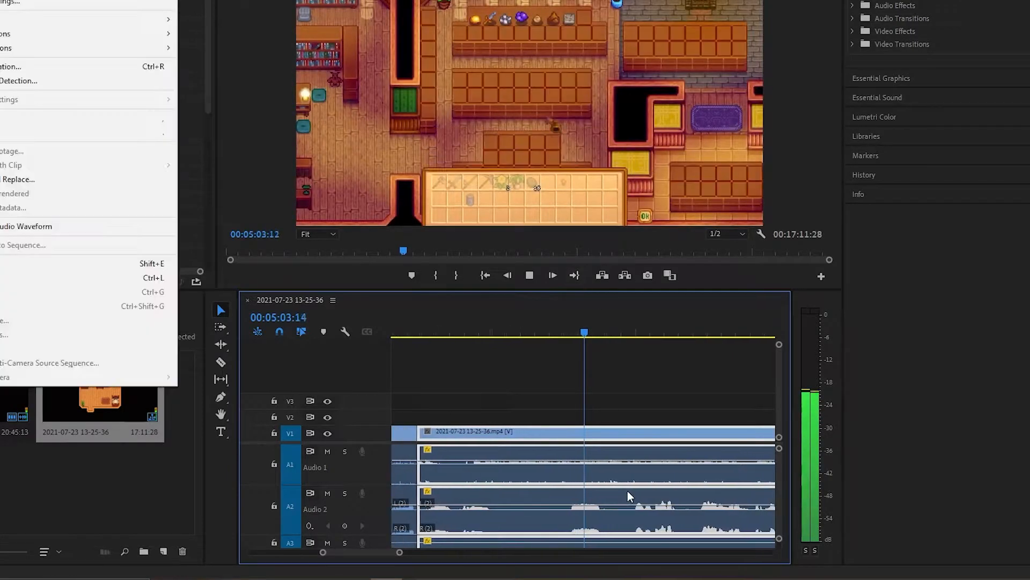
key(space)
scroll(513, 494, up, 2)
scroll(526, 484, down, 5)
scroll(459, 417, up, 2)
scroll(517, 496, up, 3)
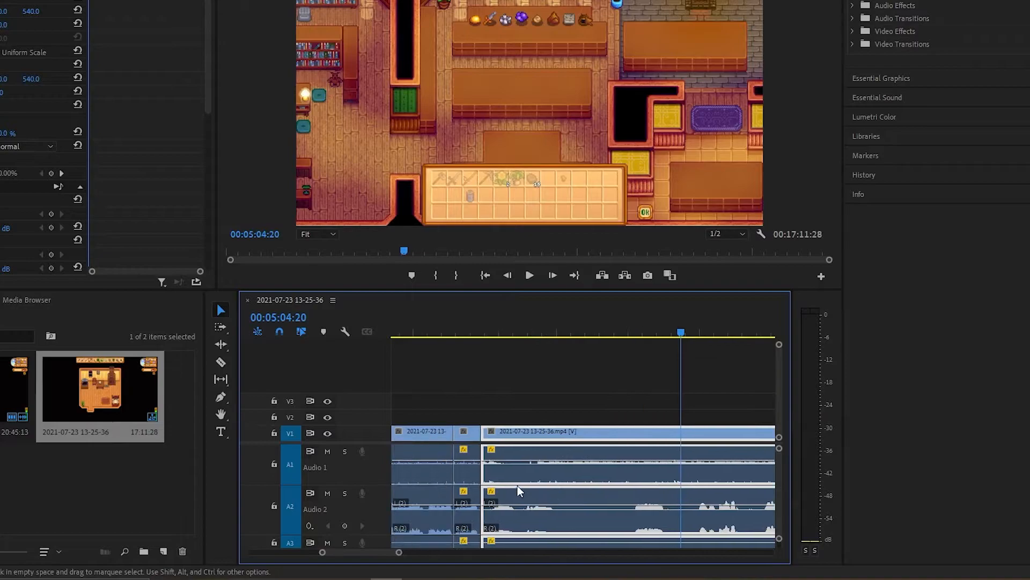
scroll(590, 456, down, 8)
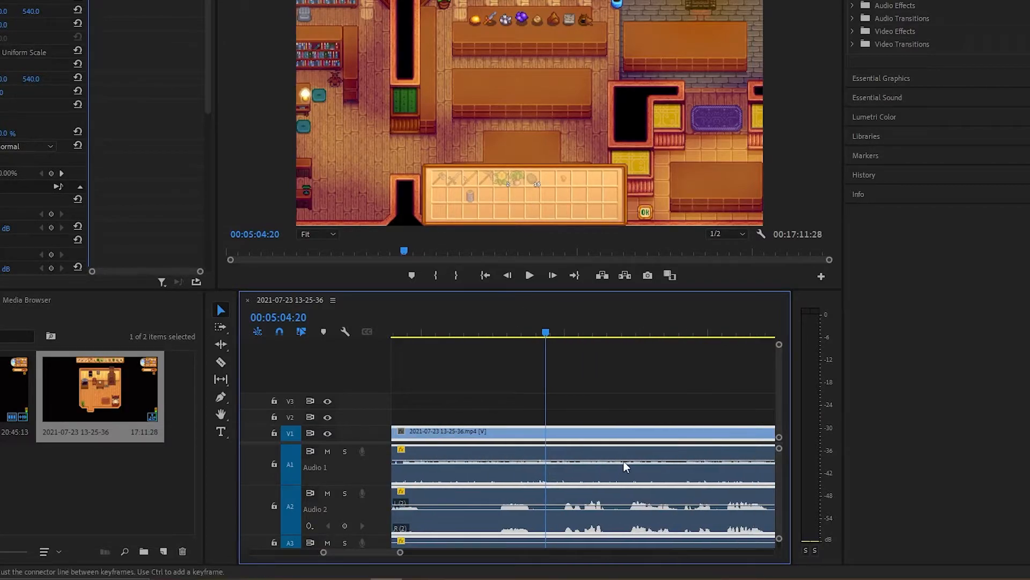
Split the museum footage after 00:05:04:20 where speech stops and resumes, and ripple delete the silence between the cuts
key(c)
click(560, 518)
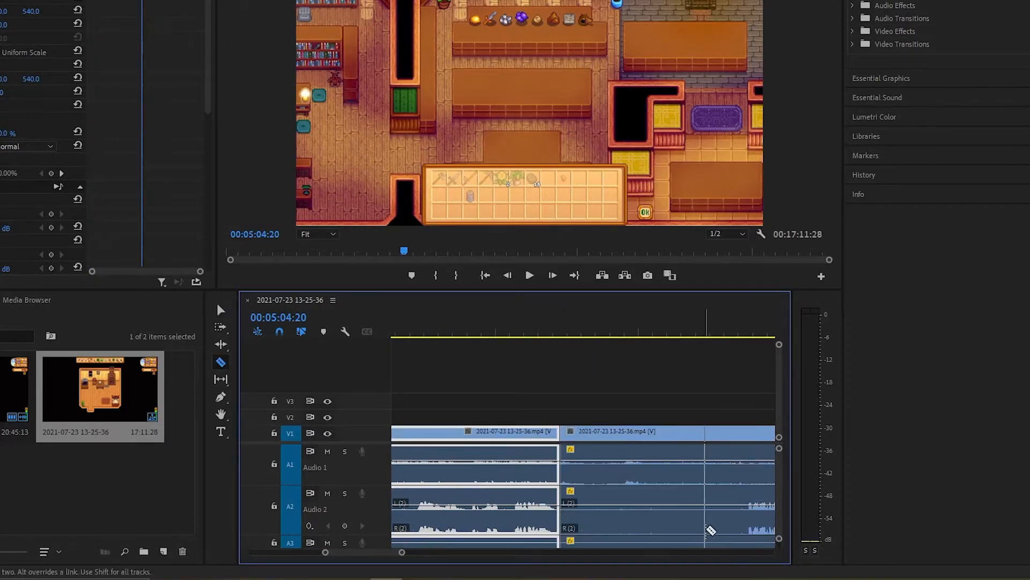
click(746, 520)
key(v)
click(683, 485)
key(shift+Delete)
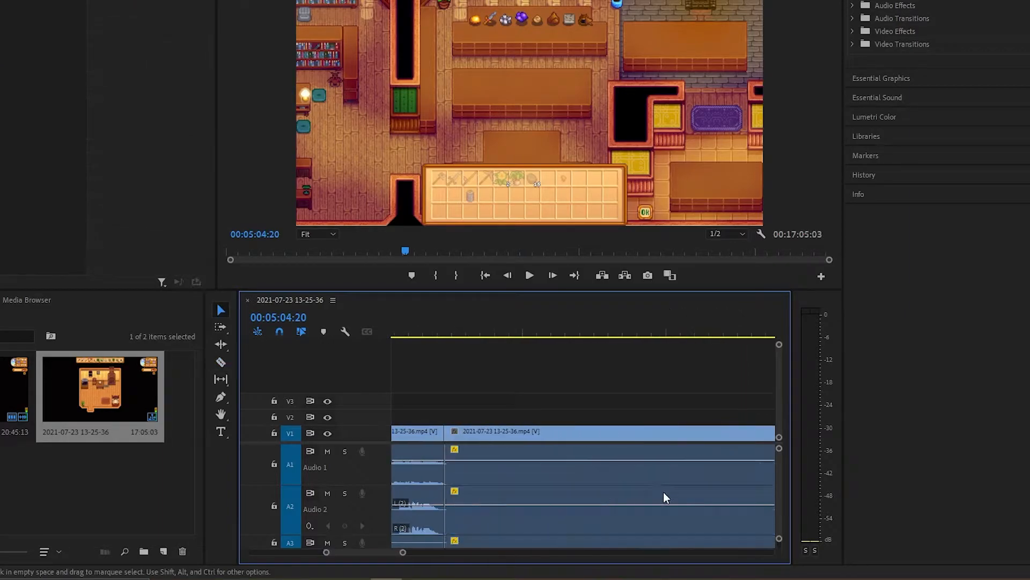
Split the next long silent section where speech returns and ripple delete the silent portion before the cut
key(ctrl+z)
key(ctrl+z)
key(ctrl+z)
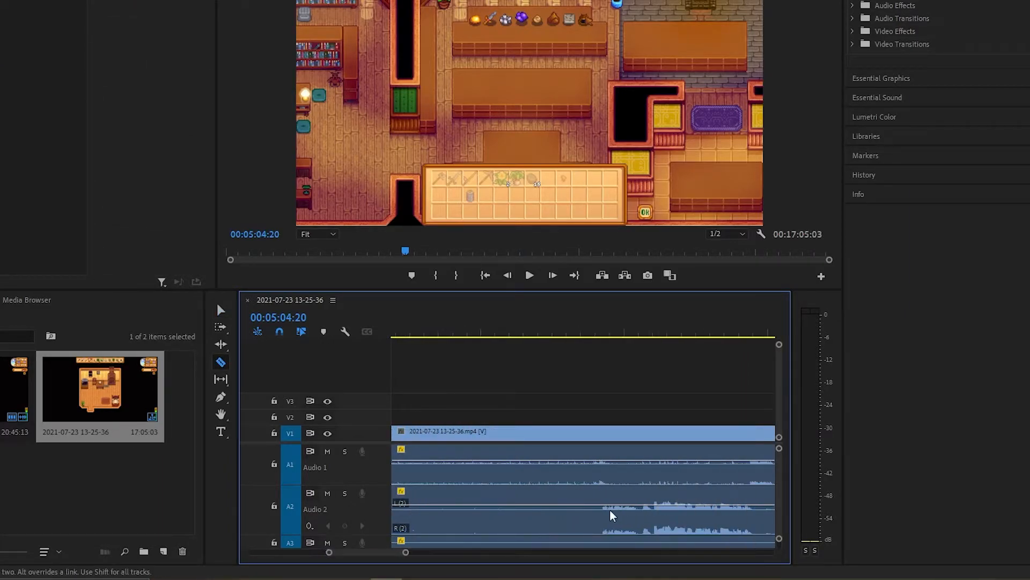
click(595, 506)
key(v)
click(558, 483)
key(shift+Delete)
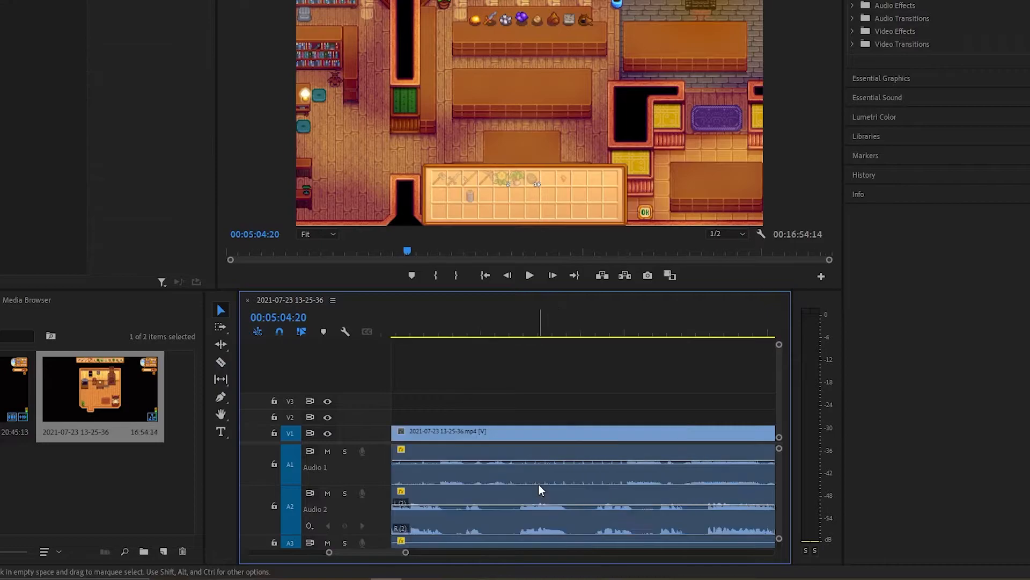
Cut out the short pause between the first two speech bursts of the remaining clip and close the gap
key(c)
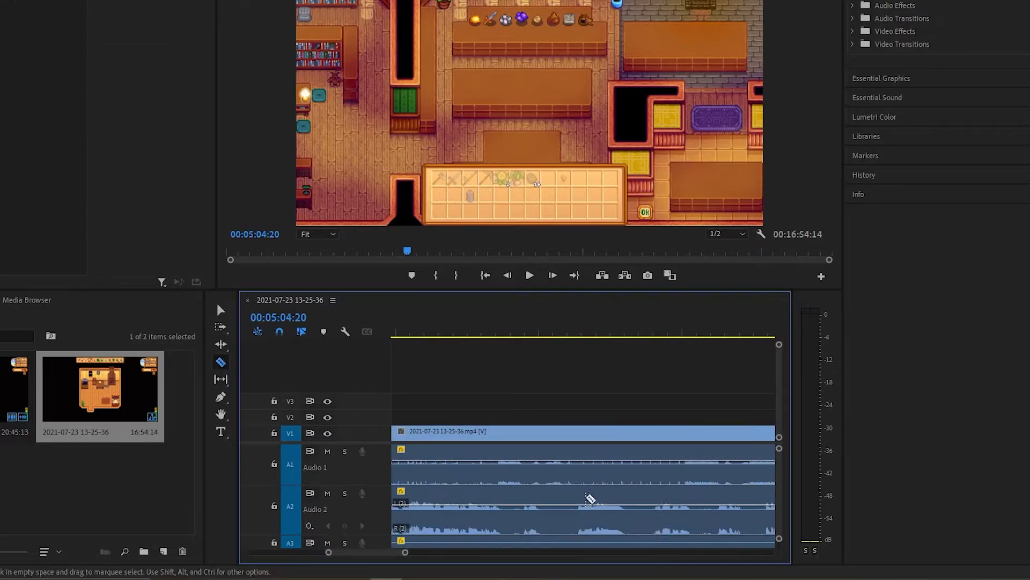
click(546, 521)
click(574, 523)
key(v)
click(558, 504)
key(Delete)
click(558, 503)
key(Delete)
Cut on both sides of the next brief pause in the newly joined clip and remove that segment
key(c)
click(503, 519)
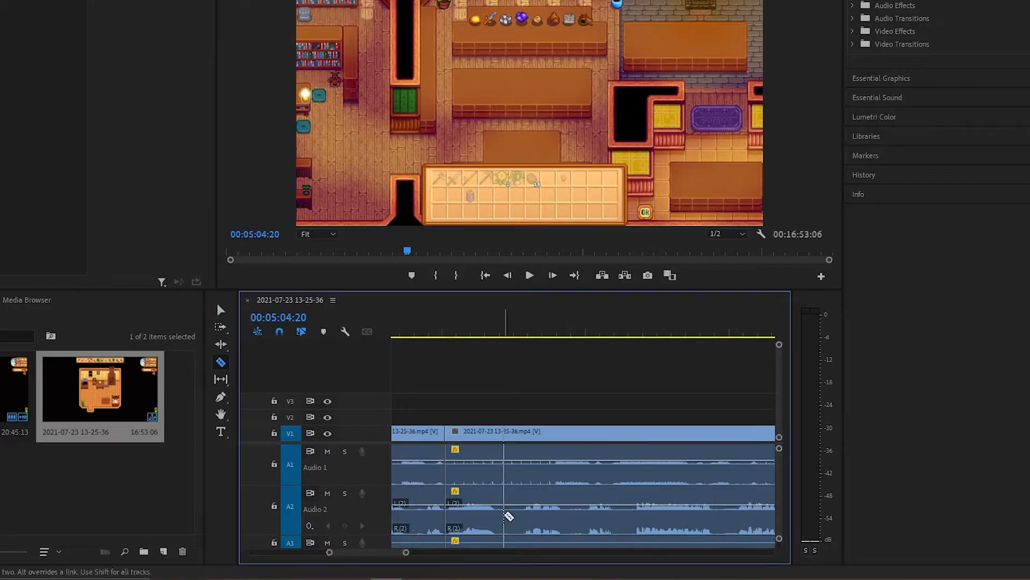
click(524, 518)
key(v)
click(518, 494)
key(Delete)
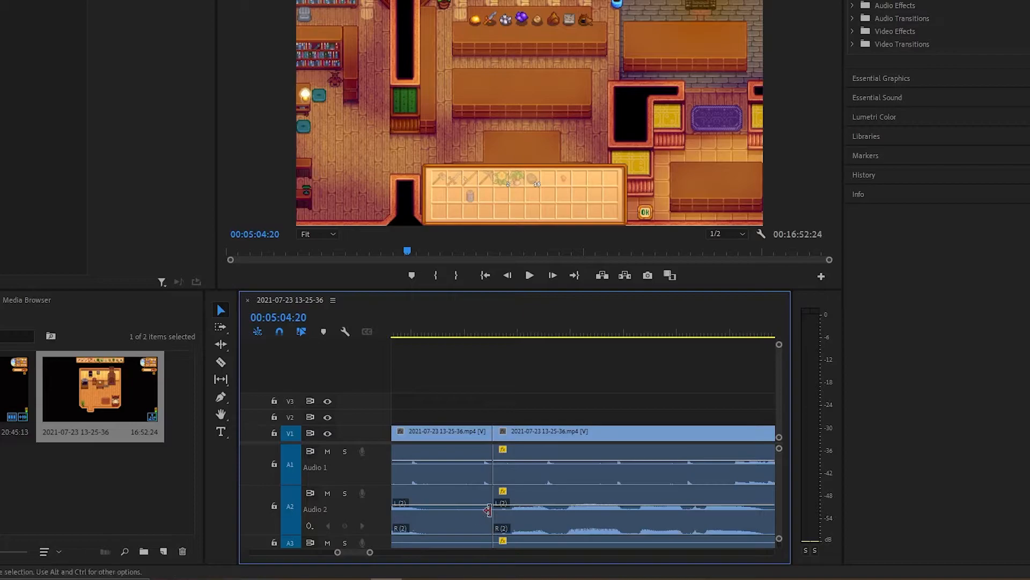
Play the footage from 00:05:28:07 into the Haley dialogue and ripple delete the silent part that follows
key(c)
click(586, 328)
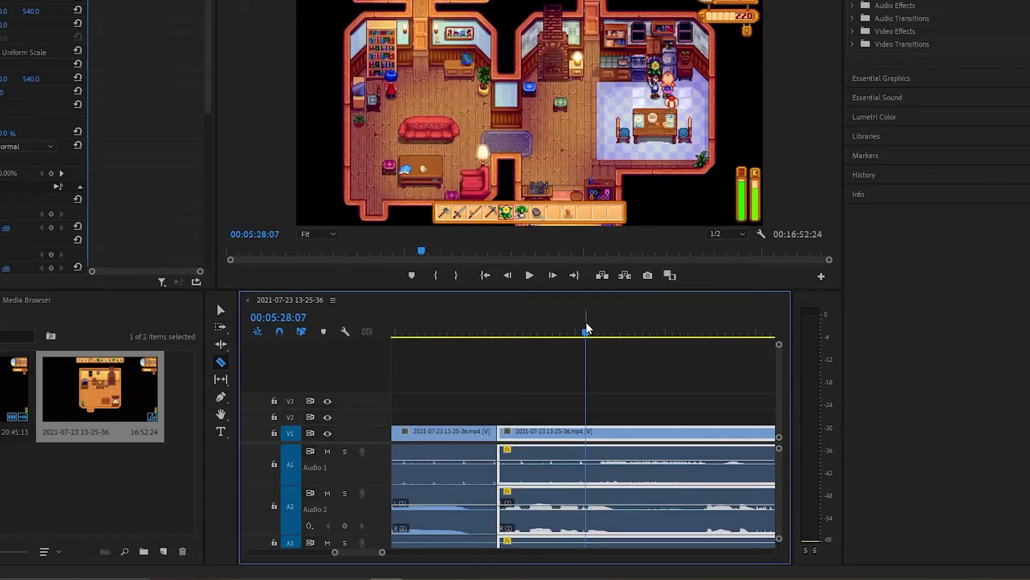
key(space)
key(space)
drag(434, 340, 663, 418)
key(v)
click(668, 432)
key(shift+Delete)
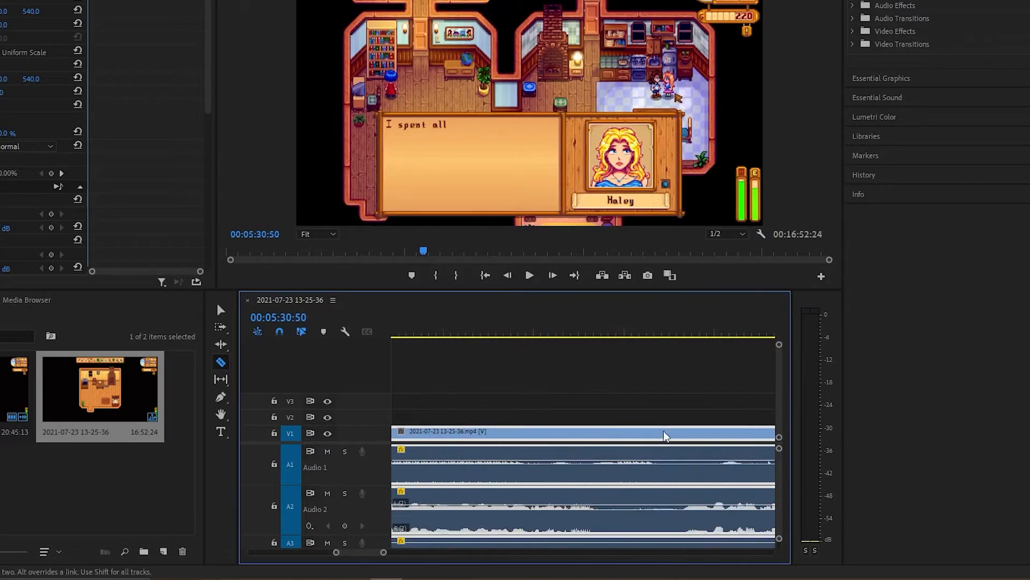
Split the Jodi scene at 00:06:03:41, delete the short pause there and the next silent segment, and close the gaps
drag(494, 324, 567, 334)
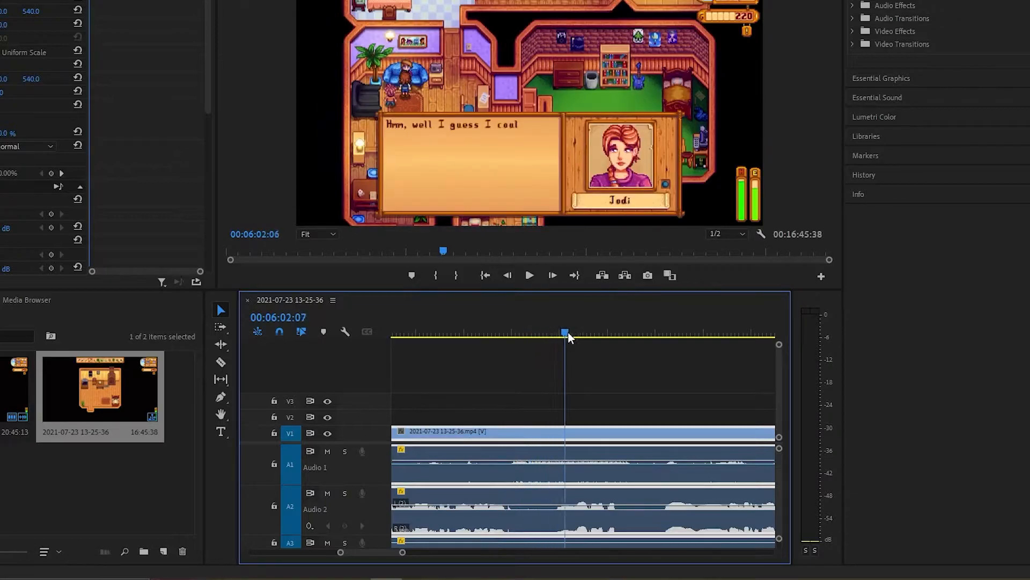
drag(659, 369, 643, 412)
click(644, 485)
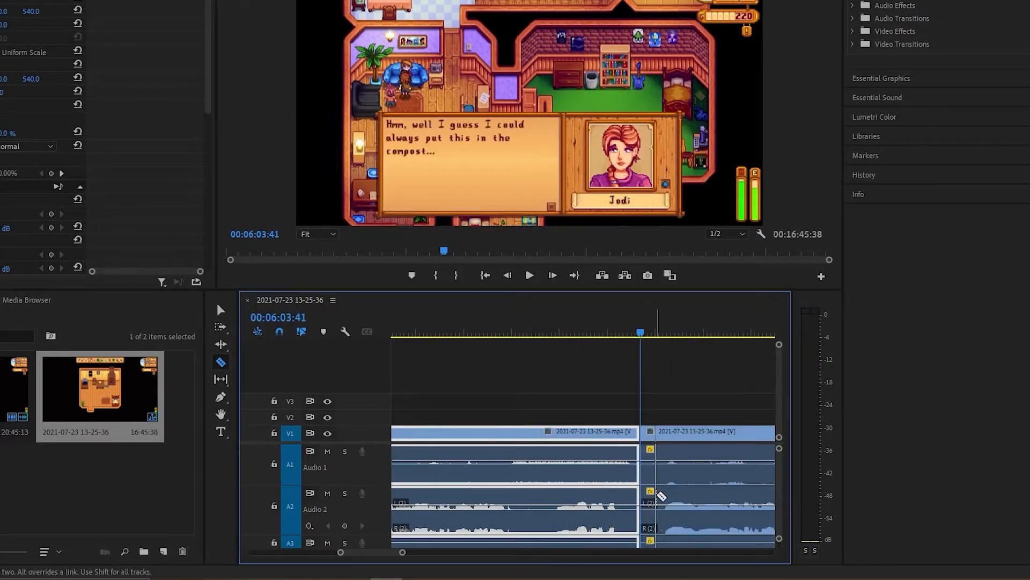
key(v)
click(651, 473)
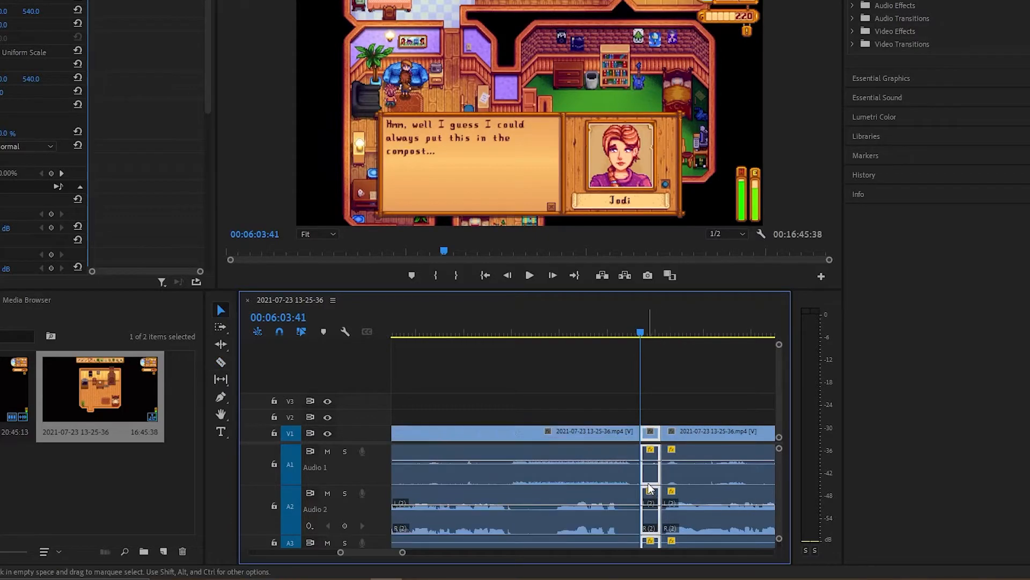
key(Delete)
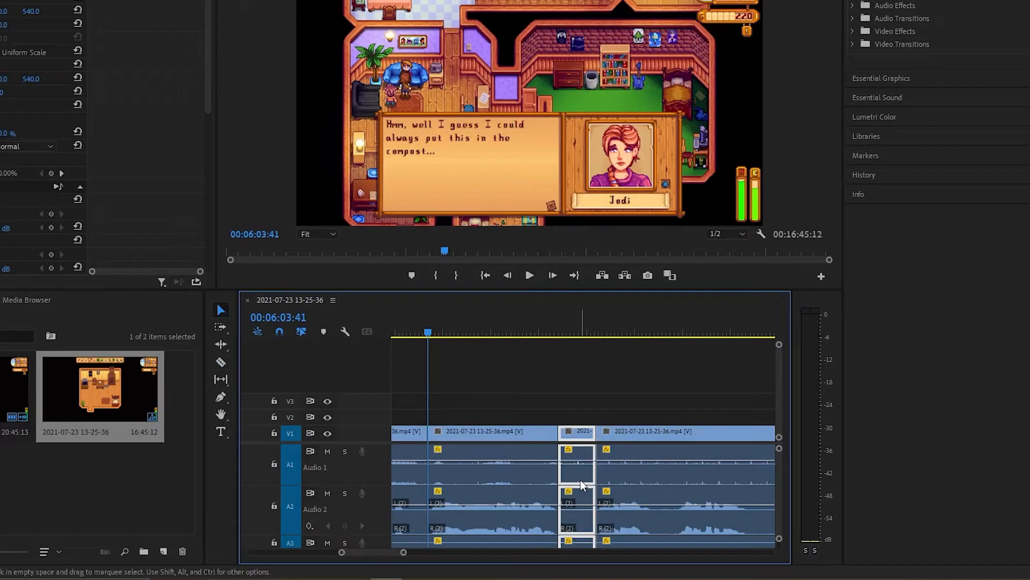
click(575, 472)
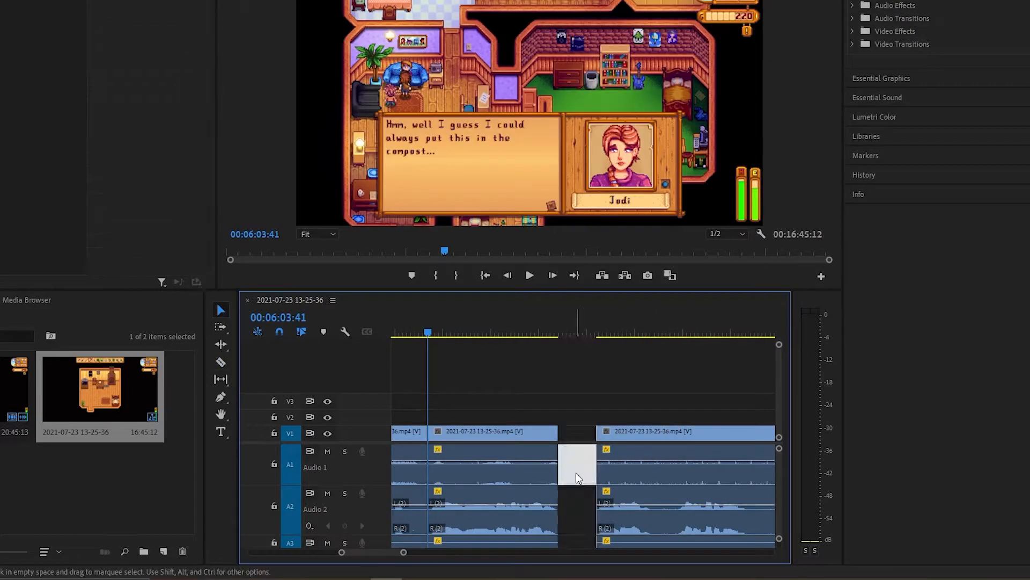
key(Delete)
Split the Jodi scene on both sides of its next short pause and again at the silence that follows
key(c)
click(615, 523)
key(v)
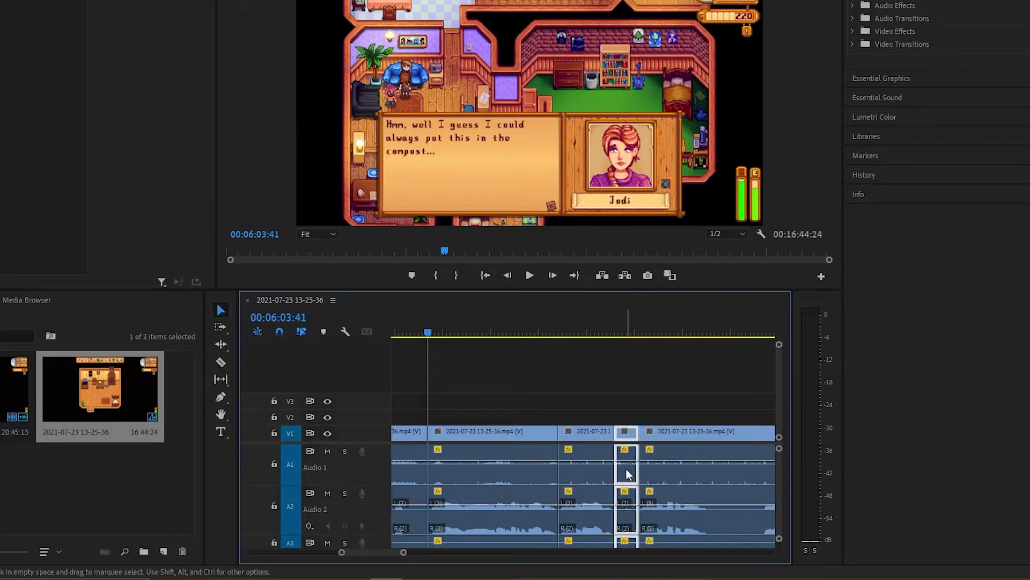
key(c)
click(651, 524)
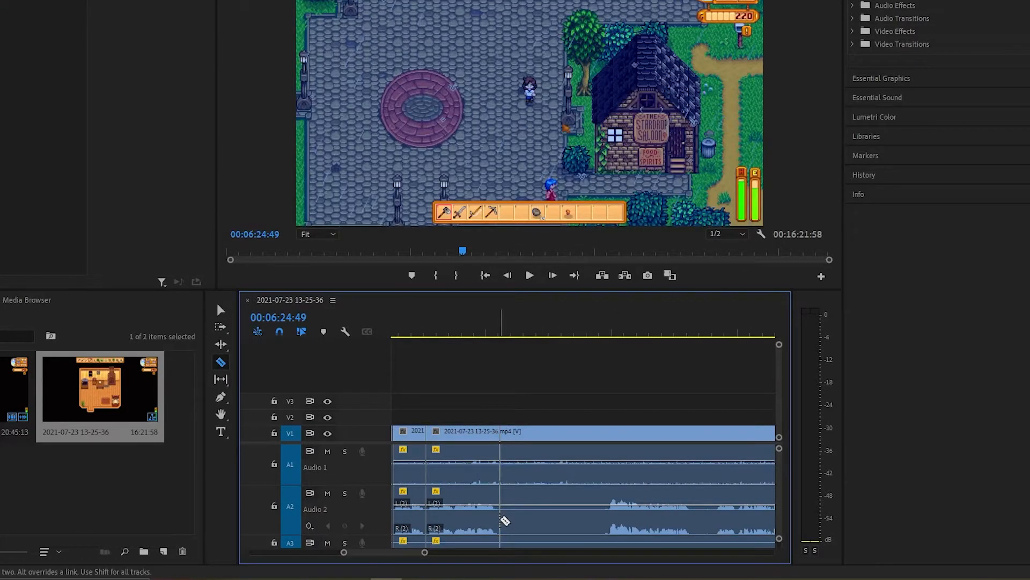
Cut out the silent stretch between the two speech bursts in the town square scene at 00:06:24:49 and close the gap
click(501, 520)
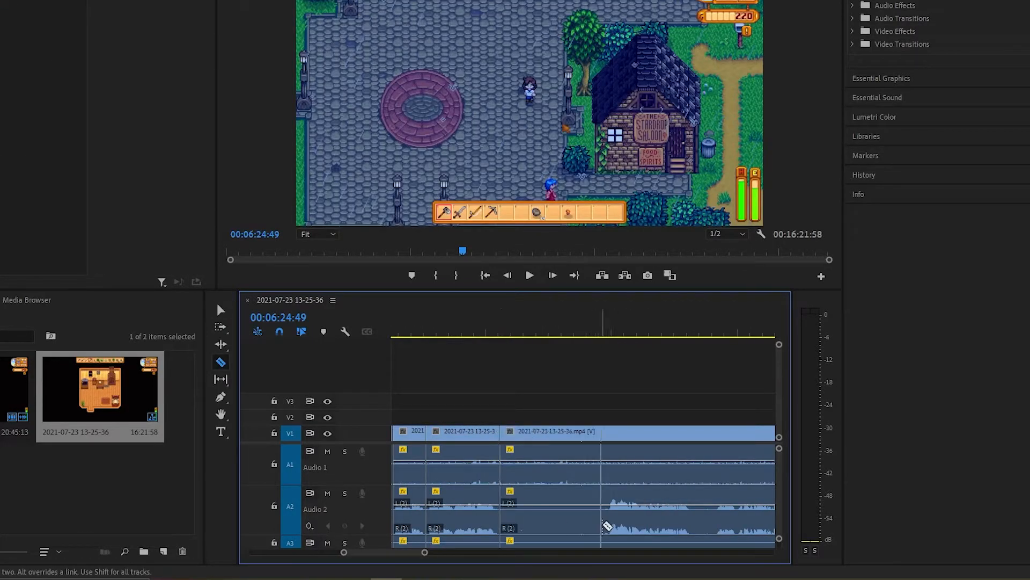
click(604, 521)
key(v)
click(590, 516)
key(Delete)
click(545, 496)
key(Delete)
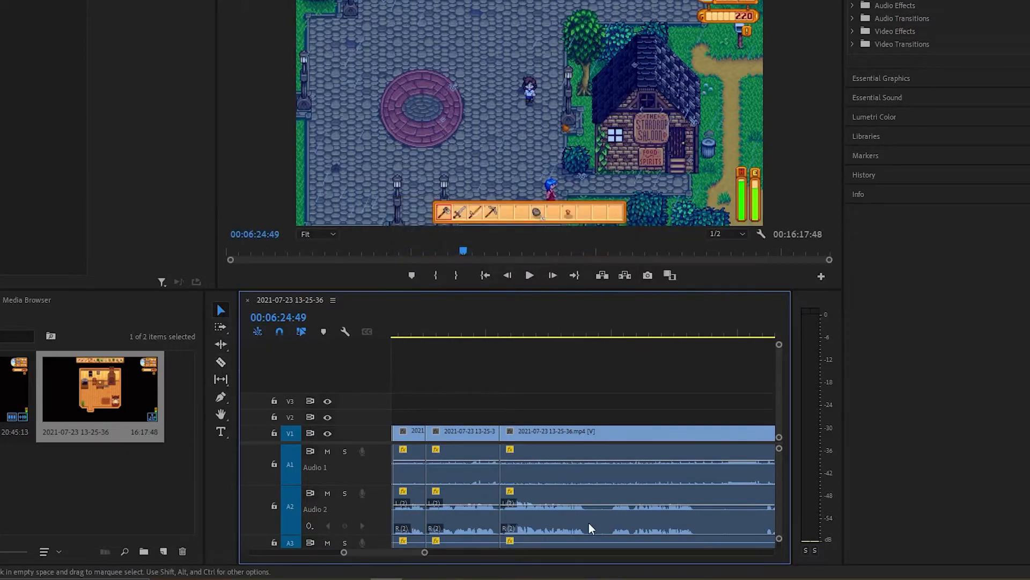
key(shift+Delete)
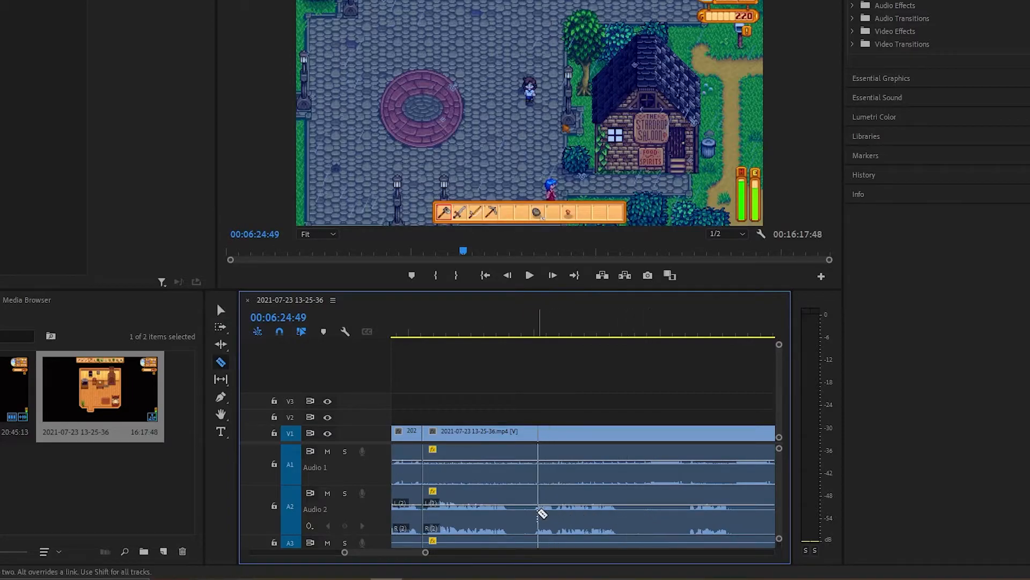
Split around the short pause after the first speech burst of the newly joined clip and ripple delete that segment
scroll(528, 515, down, 1)
click(497, 510)
click(530, 512)
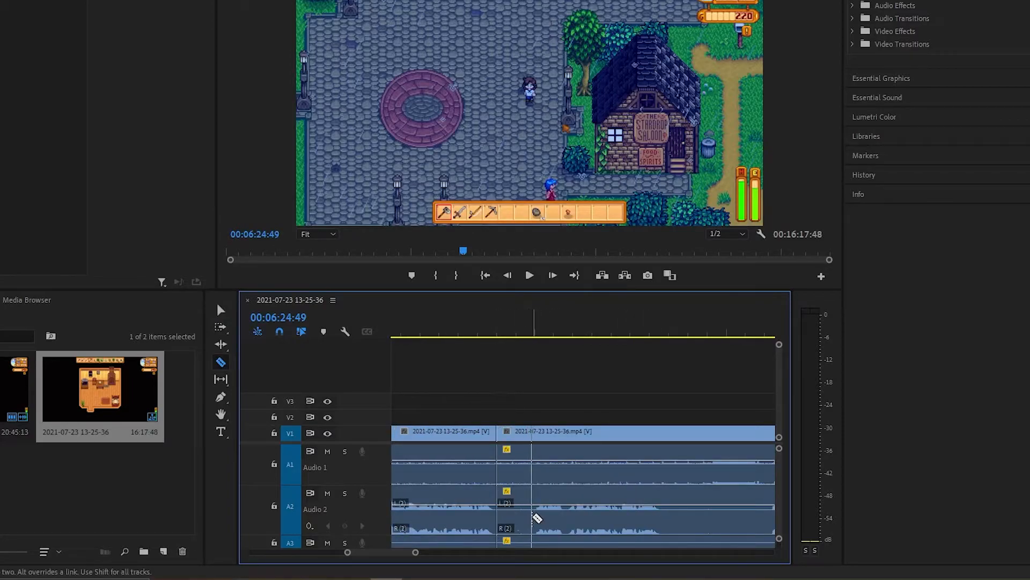
key(v)
click(509, 482)
key(shift+Delete)
Cut out the silent footage from the end of the next speech to the pier scene at 00:06:40:05 and close the gap
scroll(585, 500, down, 2)
key(c)
click(552, 513)
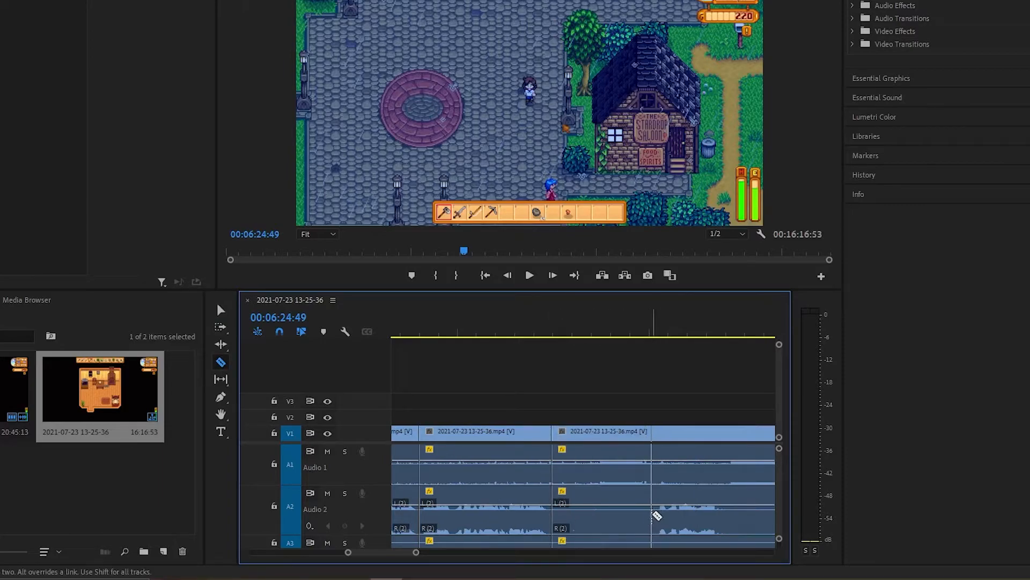
click(651, 514)
key(ctrl+z)
drag(603, 336, 654, 346)
click(653, 465)
key(v)
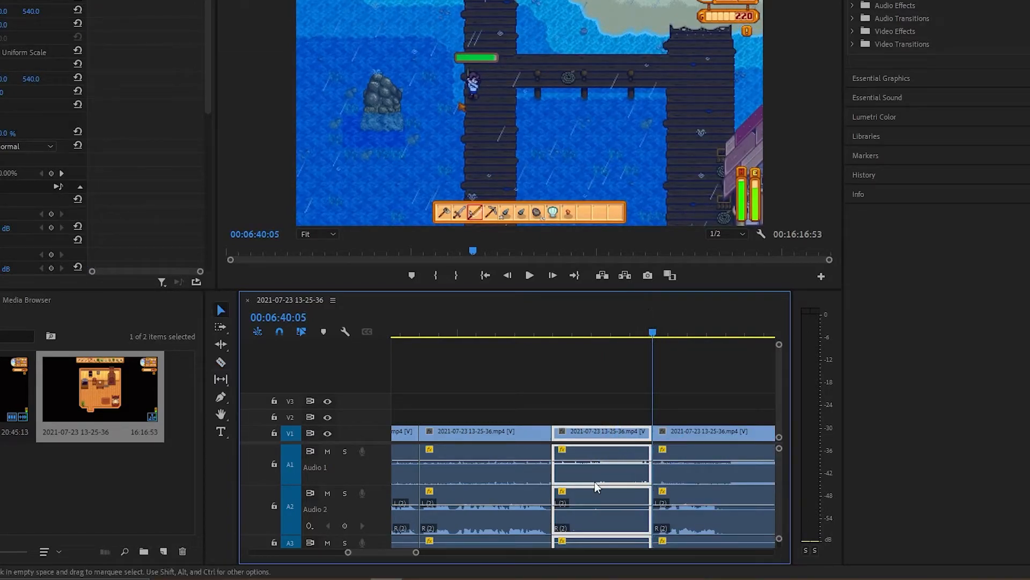
click(595, 481)
key(Delete)
click(584, 473)
key(Delete)
Split the pier footage at 00:06:39:19 and just before the next game-sound burst, and ripple delete the silent wait between
drag(547, 329, 584, 336)
scroll(585, 335, down, 1)
key(c)
click(584, 487)
scroll(633, 510, down, 8)
scroll(644, 524, down, 1)
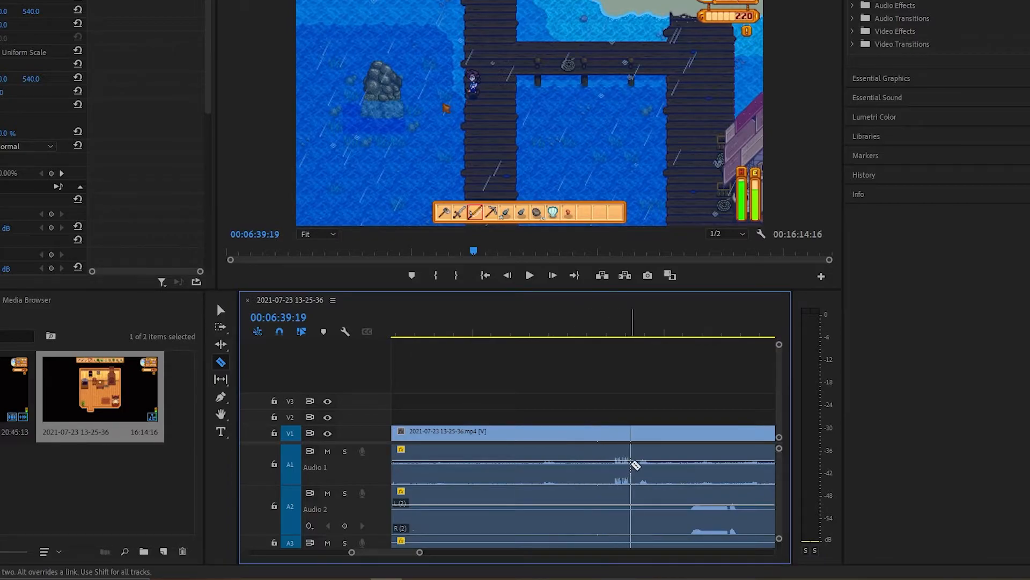
click(612, 481)
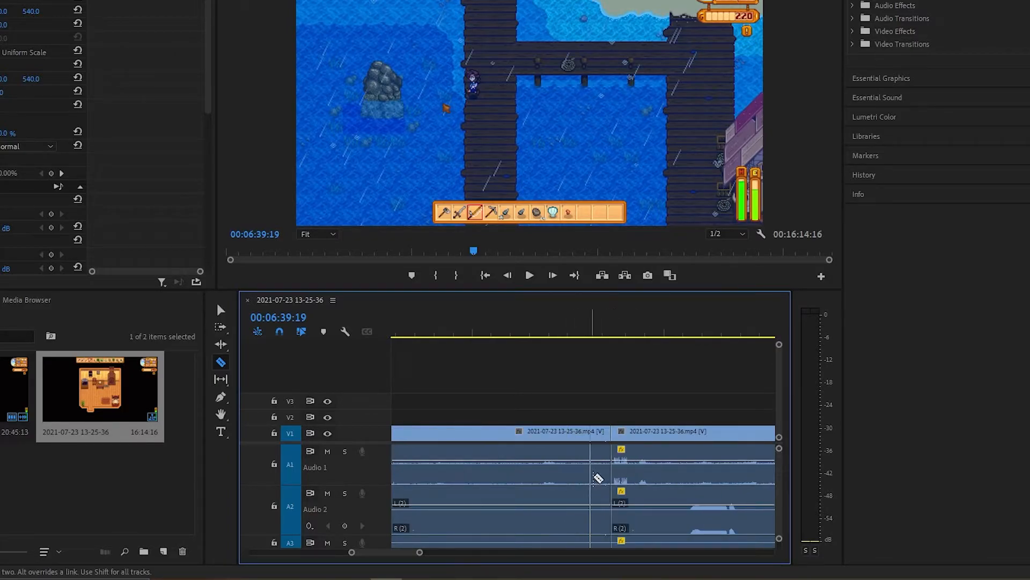
key(minus)
drag(452, 340, 519, 338)
key(v)
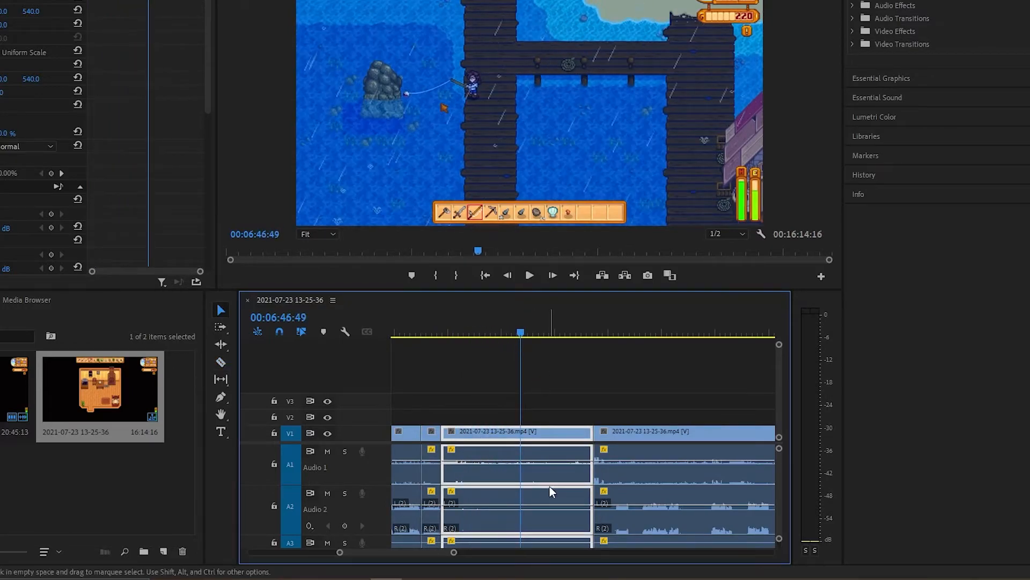
key(shift+Delete)
Play the joined fishing footage from just before the new cut up to the fishing minigame around 00:06:46:26
click(447, 330)
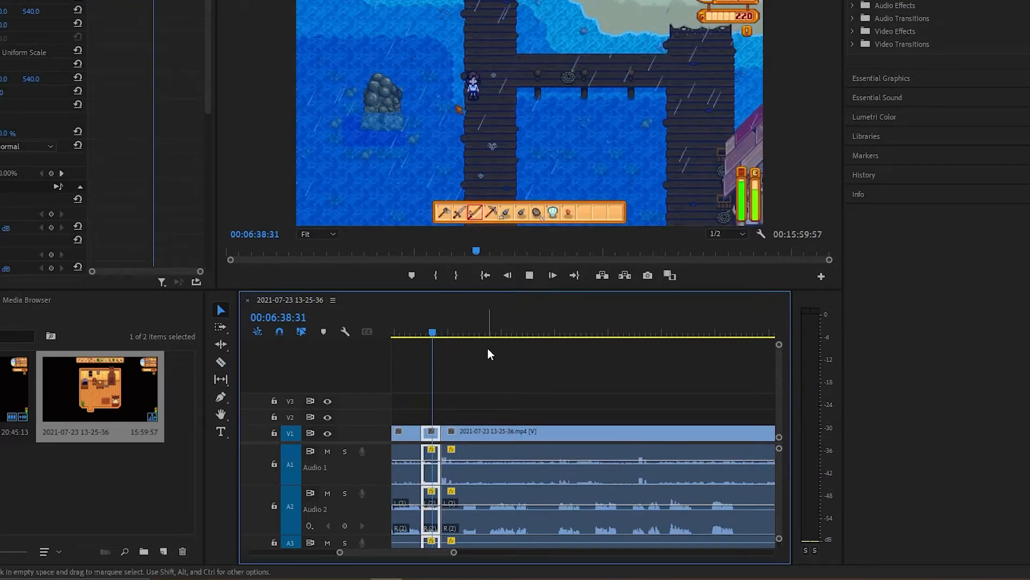
scroll(488, 346, up, 3)
key(space)
key(c)
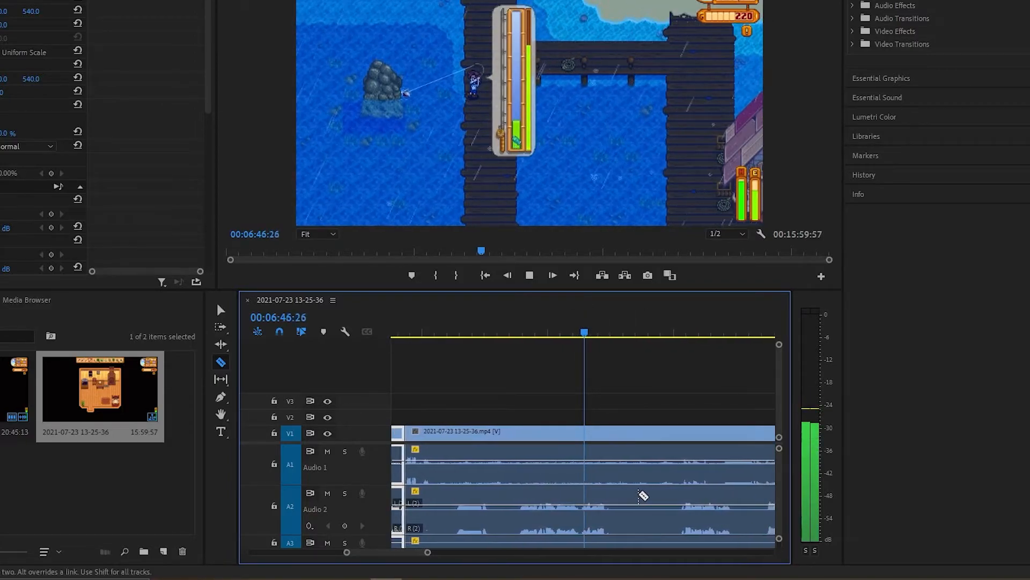
key(space)
click(589, 476)
mouse_move(590, 334)
mouse_down()
mouse_move(651, 334)
mouse_move(574, 334)
mouse_move(584, 333)
mouse_up()
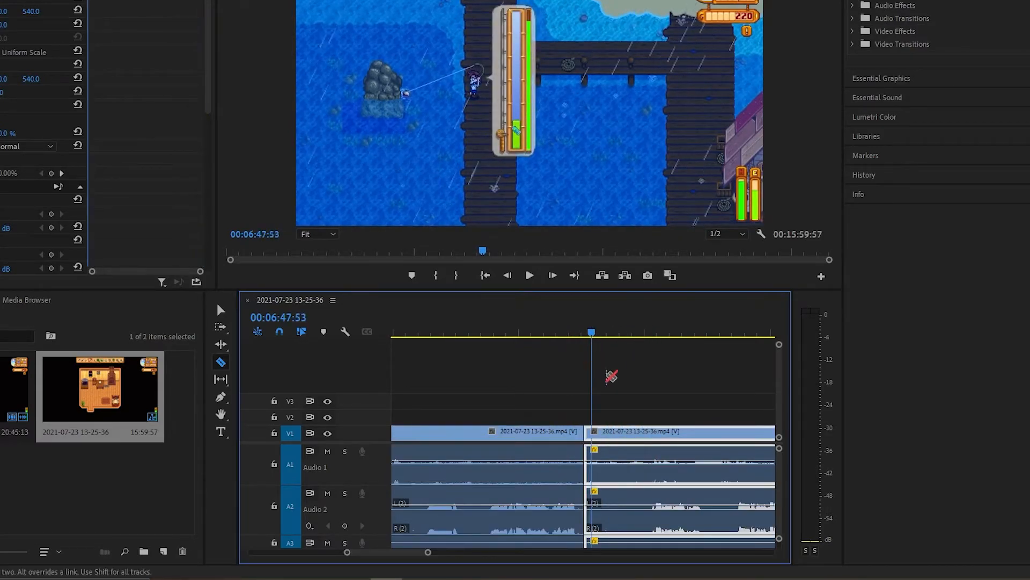
key(space)
key(ctrl+z)
key(space)
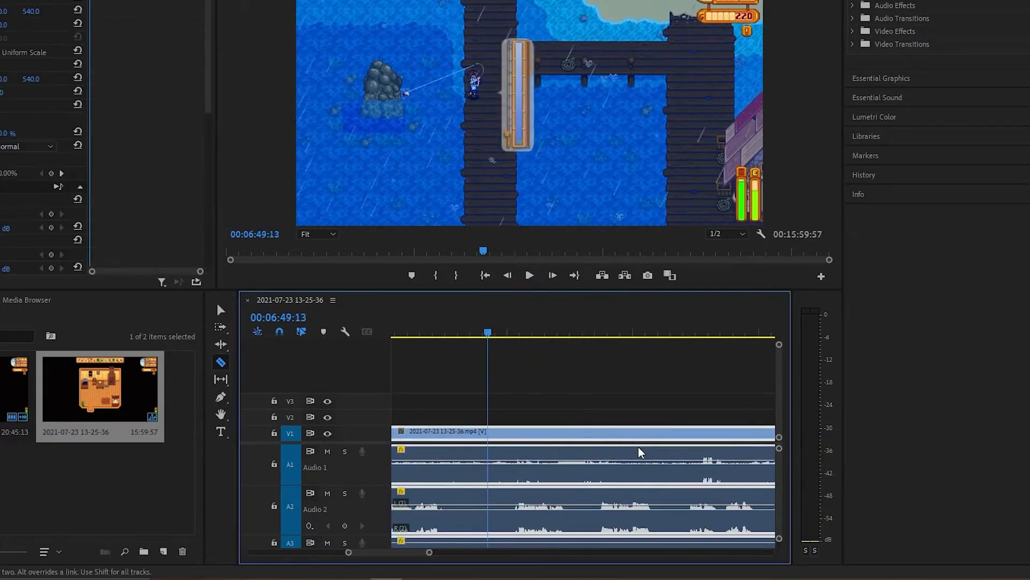
Play ahead to 00:06:56:48, cut out the short speech pause around that point and close the gap
key(l)
key(l)
key(l)
key(k)
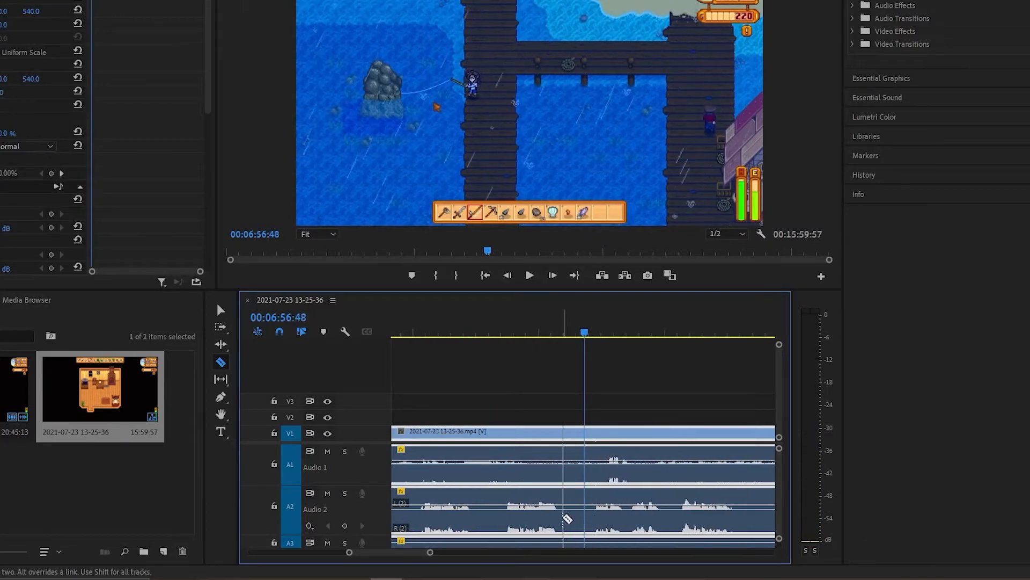
click(563, 515)
click(595, 514)
key(v)
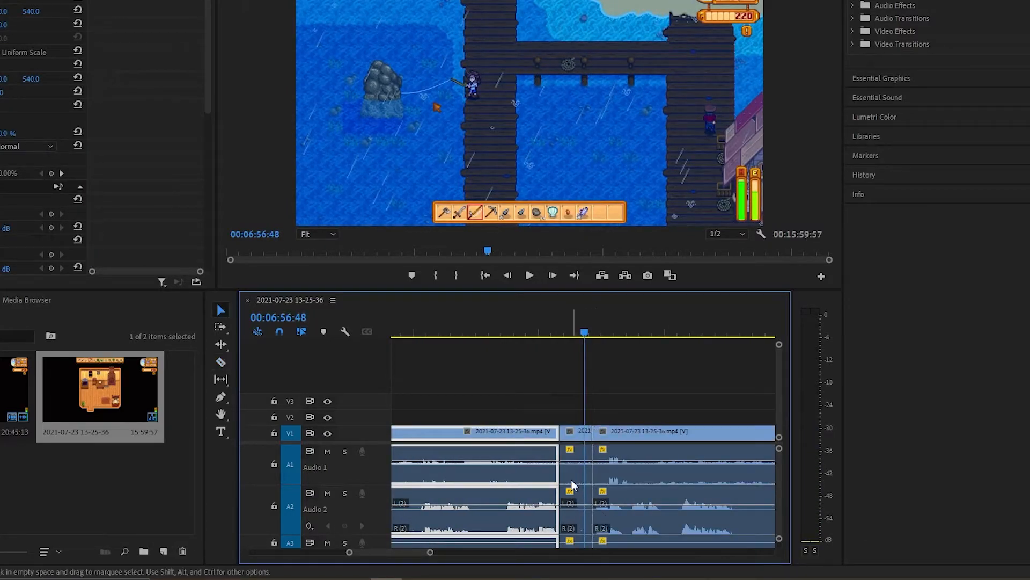
click(572, 483)
key(Delete)
click(567, 483)
key(Delete)
Play on to 00:07:01:37, split around the speech pause starting there, delete the segment and close the gap
key(l)
key(l)
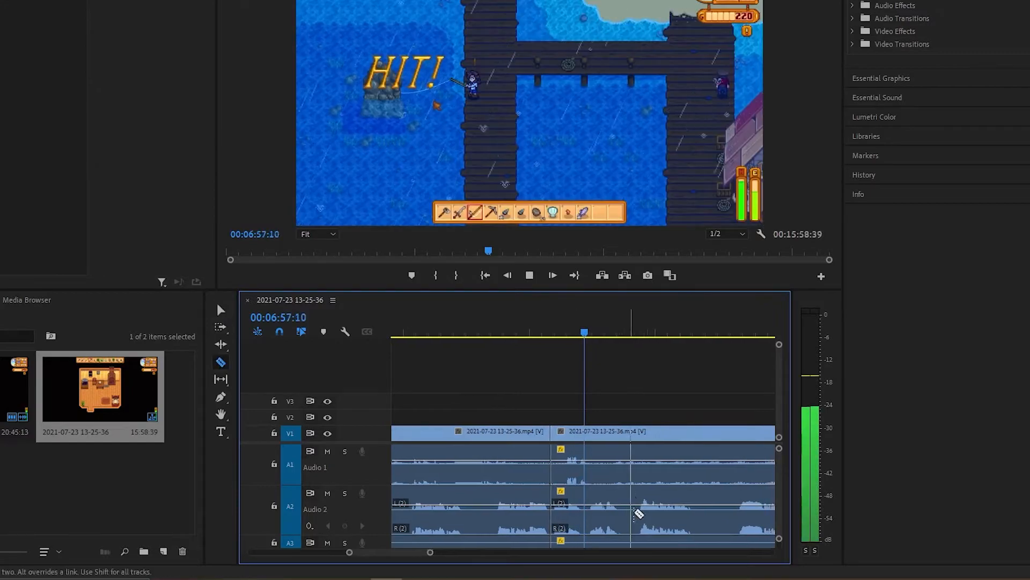
key(k)
click(581, 519)
key(c)
click(620, 515)
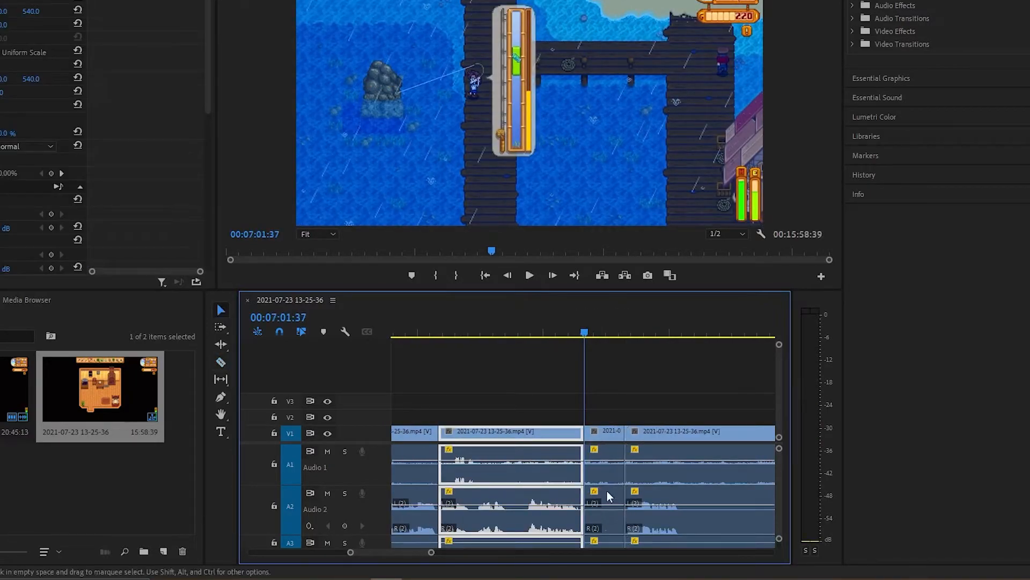
key(v)
click(604, 486)
key(Delete)
click(606, 486)
key(Delete)
Cut out the silent fishing stretch between 00:07:03:55 and 00:07:11:16 and close the gap
key(l)
key(c)
click(594, 501)
key(k)
key(d)
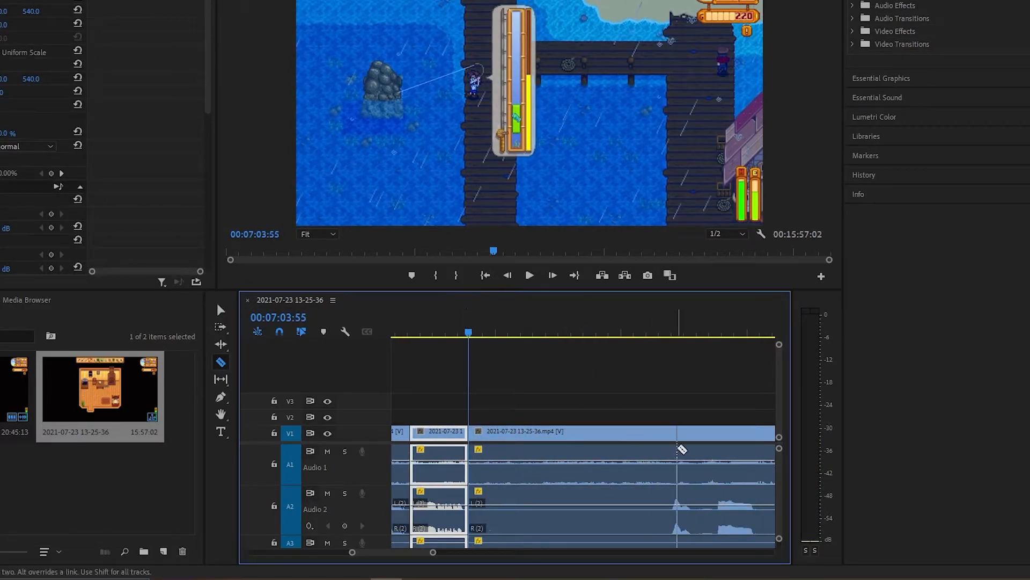
drag(559, 334, 657, 360)
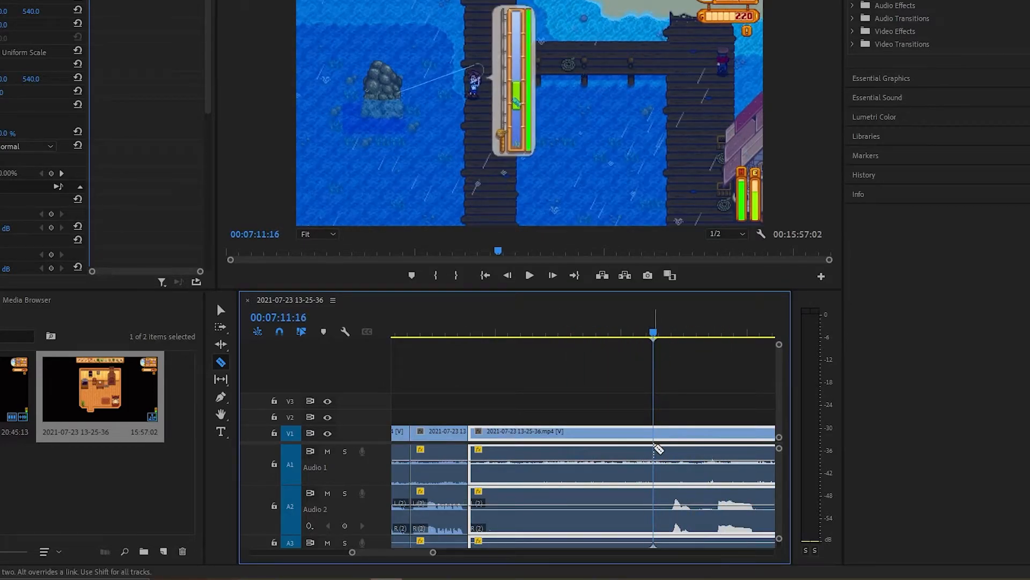
click(654, 462)
key(v)
key(Delete)
click(583, 477)
key(Delete)
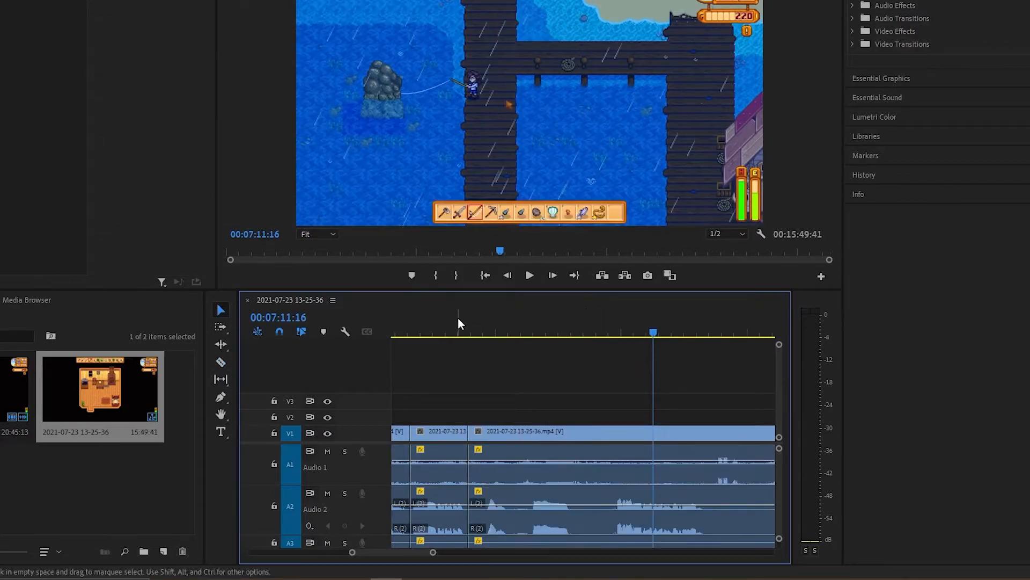
Split the fishing footage at 00:07:16:28 and at the start of the next speech, delete the part between and close the gap
key(Down)
key(c)
click(731, 501)
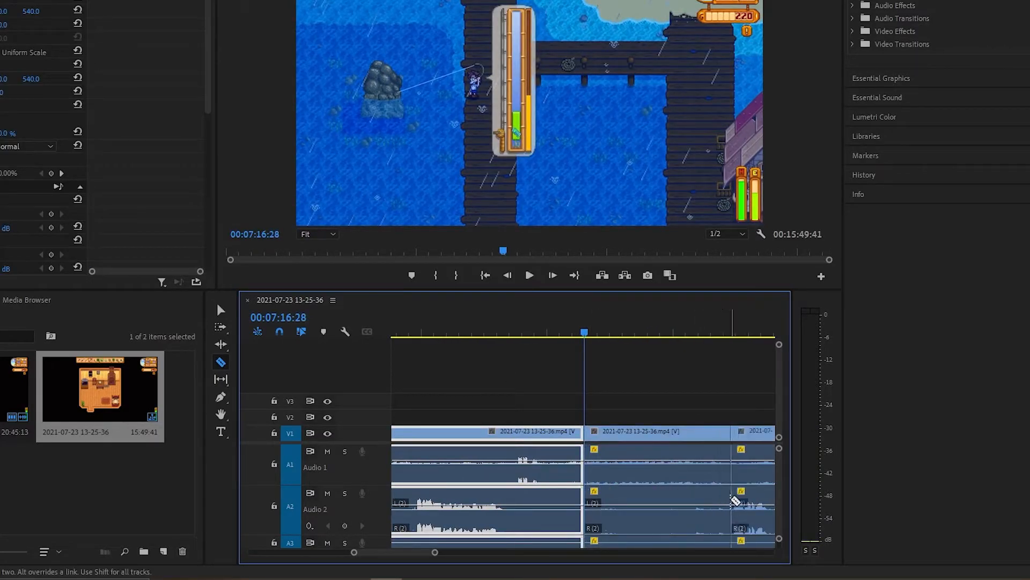
key(v)
click(683, 485)
key(Delete)
click(643, 458)
key(Delete)
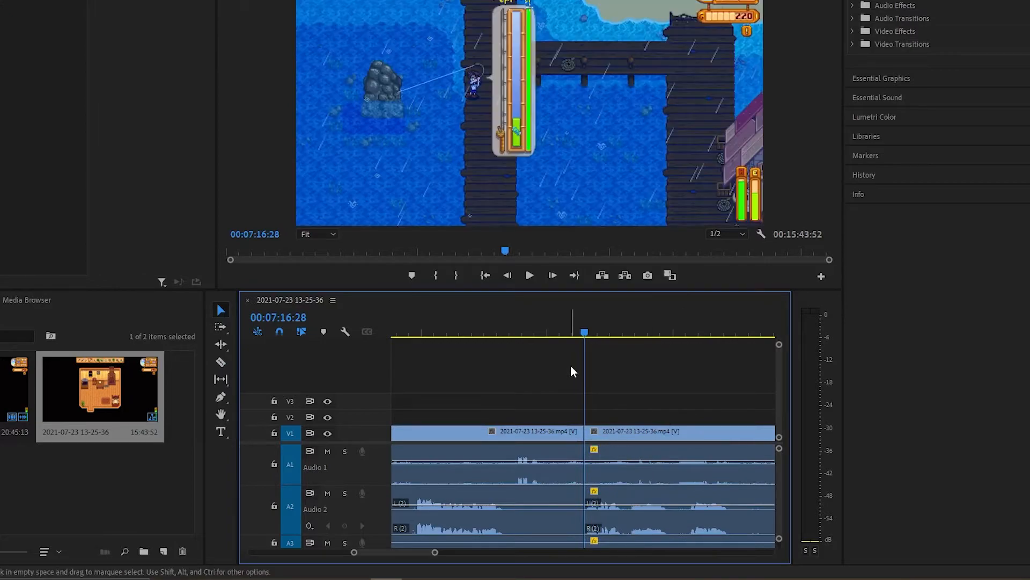
Cut out the silent fishing wait from 00:07:35:18 to the next game-sound burst and close the gap
click(572, 329)
key(space)
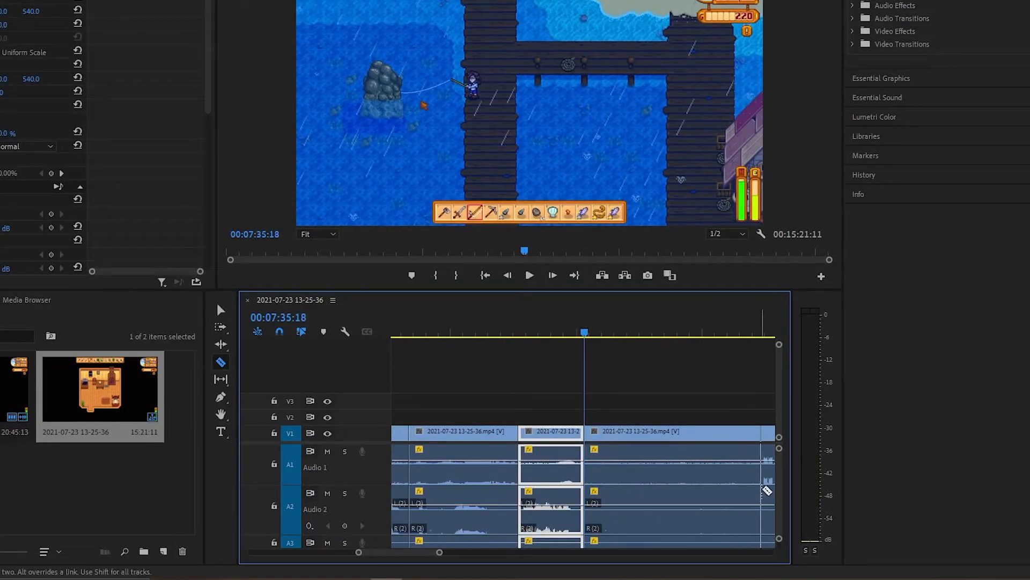
scroll(678, 477, down, 3)
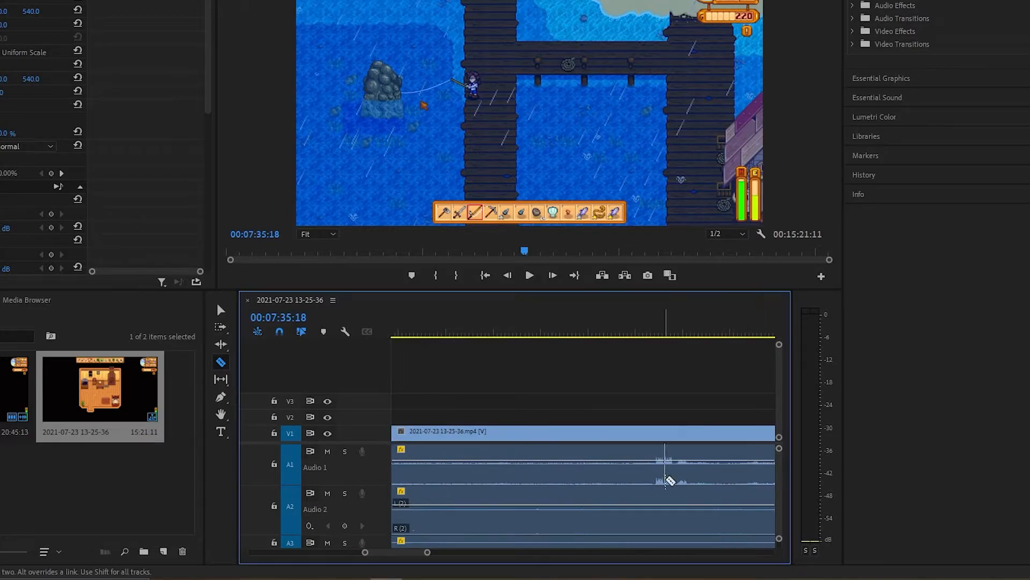
scroll(668, 479, up, 3)
click(655, 479)
key(v)
click(592, 484)
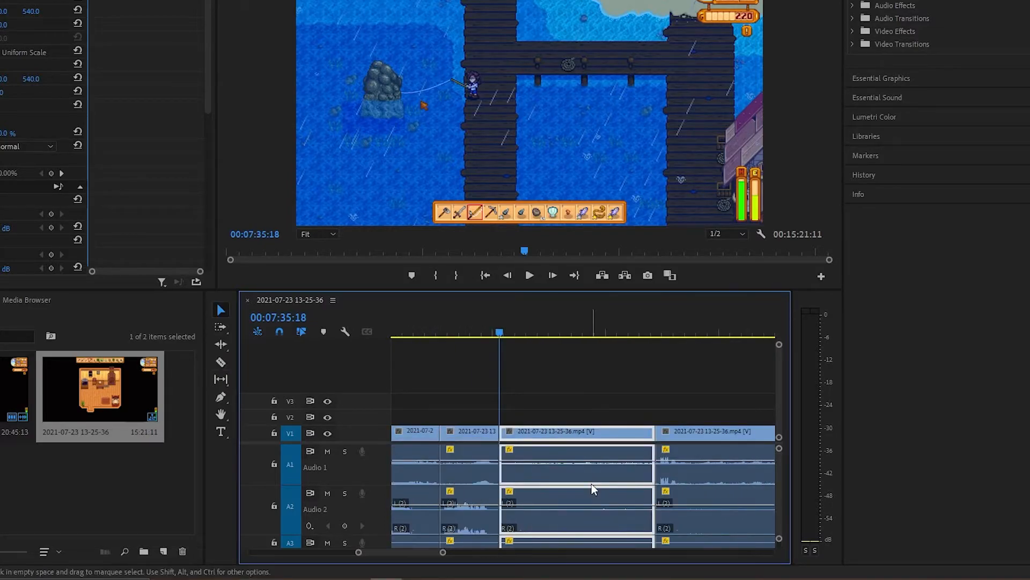
key(Delete)
click(591, 484)
key(Delete)
Play to the fishing minigame at 00:07:37:49, split the clip there and ripple delete the silent part that follows
key(space)
key(c)
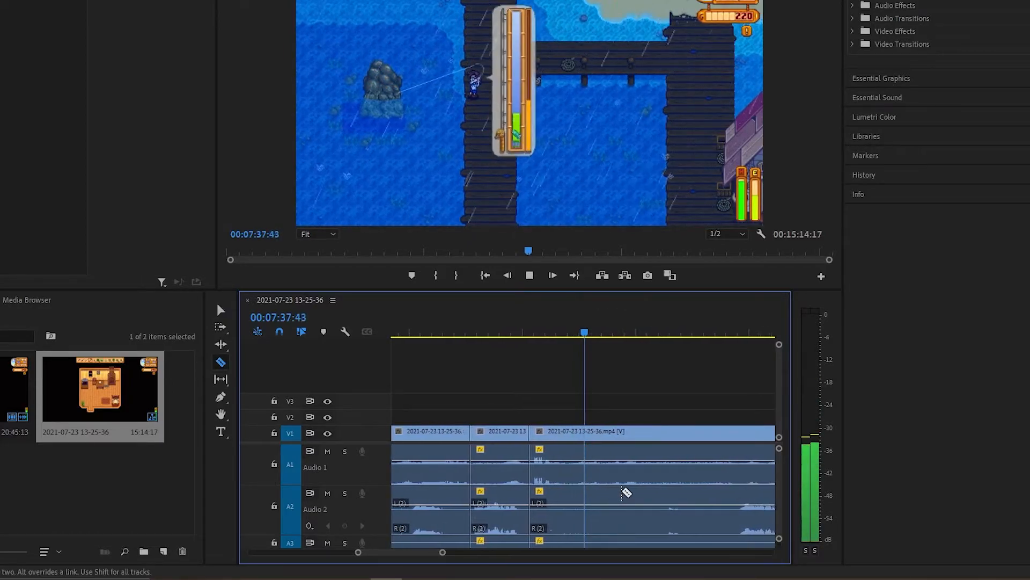
click(526, 127)
key(space)
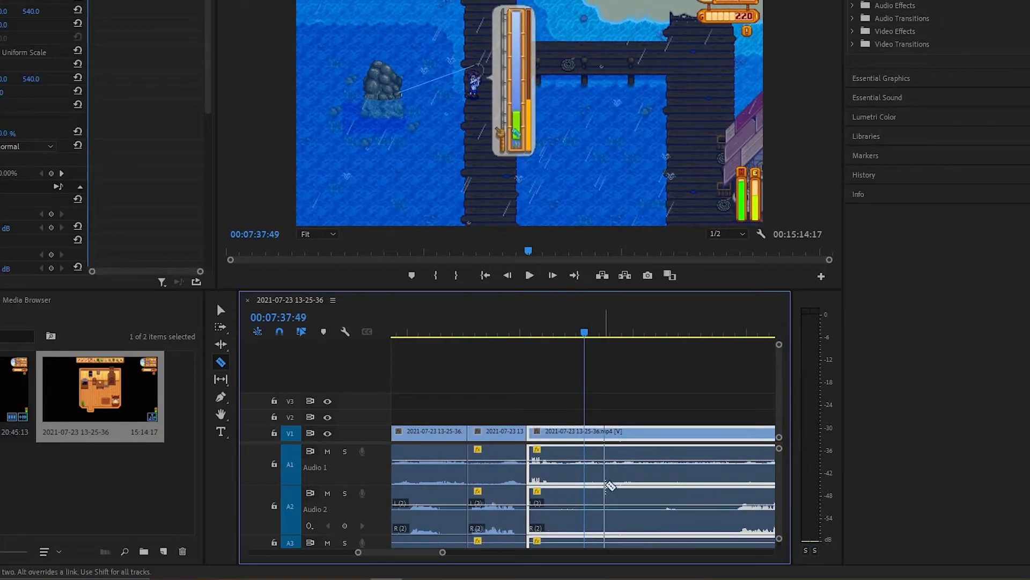
click(584, 483)
key(v)
click(665, 483)
key(shift+Delete)
Undo the last ripple delete, split the restored silent segment near 00:08:02:14 and ripple delete only its first part
key(space)
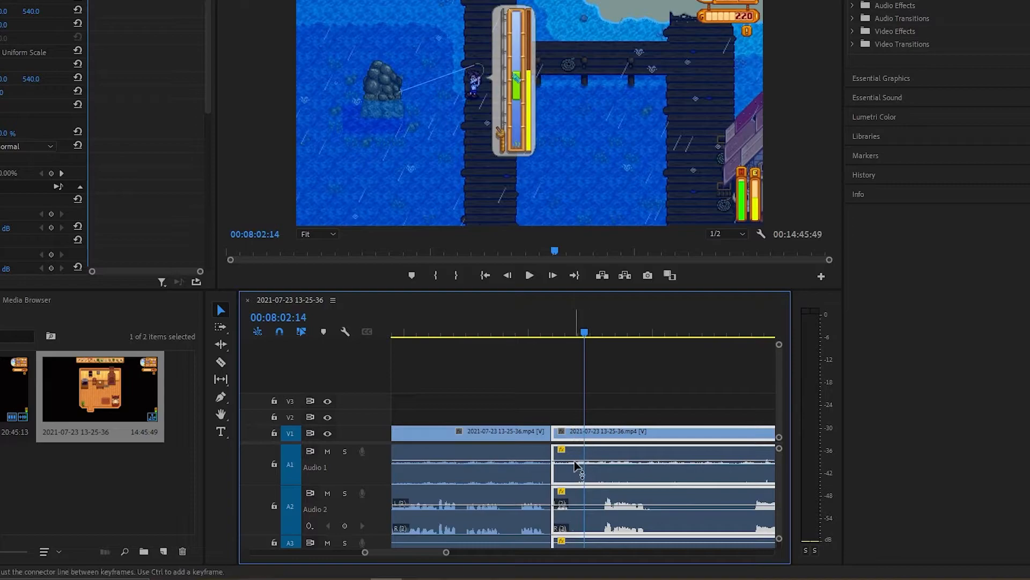
click(601, 407)
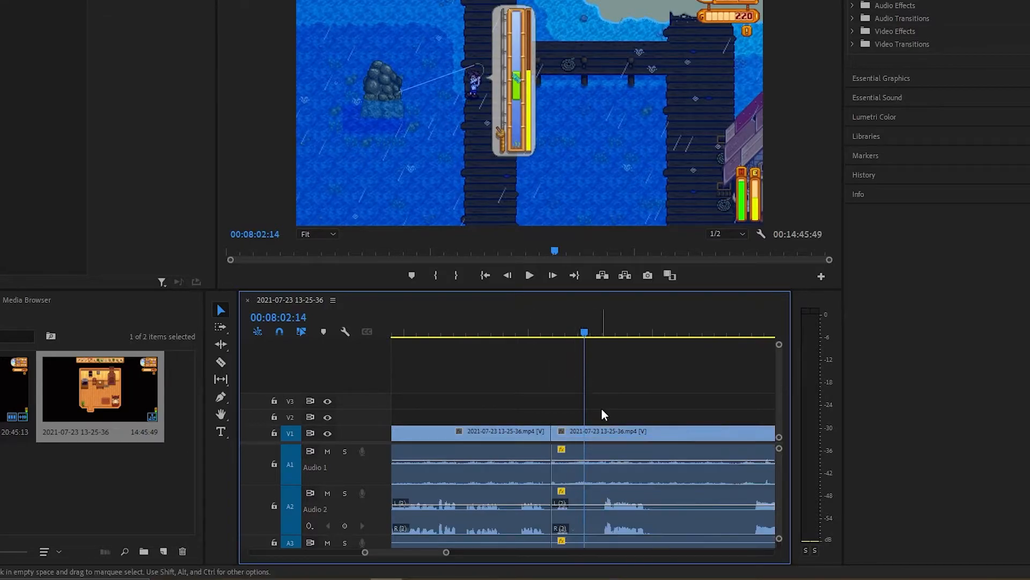
key(ctrl+z)
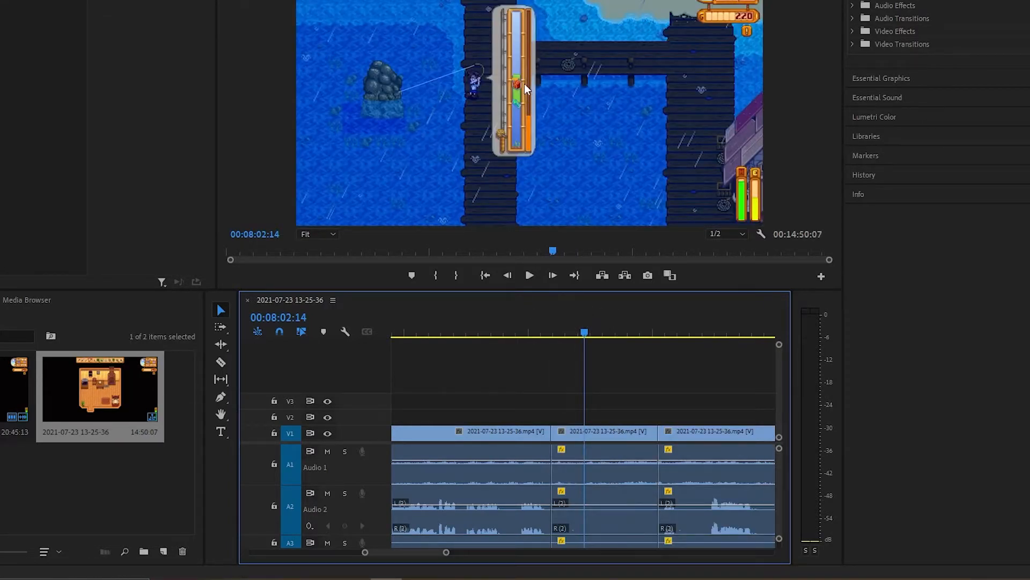
drag(582, 334, 588, 364)
key(c)
click(587, 451)
key(v)
key(shift+Delete)
Play the shortened fishing minigame section from 00:08:00:07 across the new cuts to 00:08:05:05
click(532, 332)
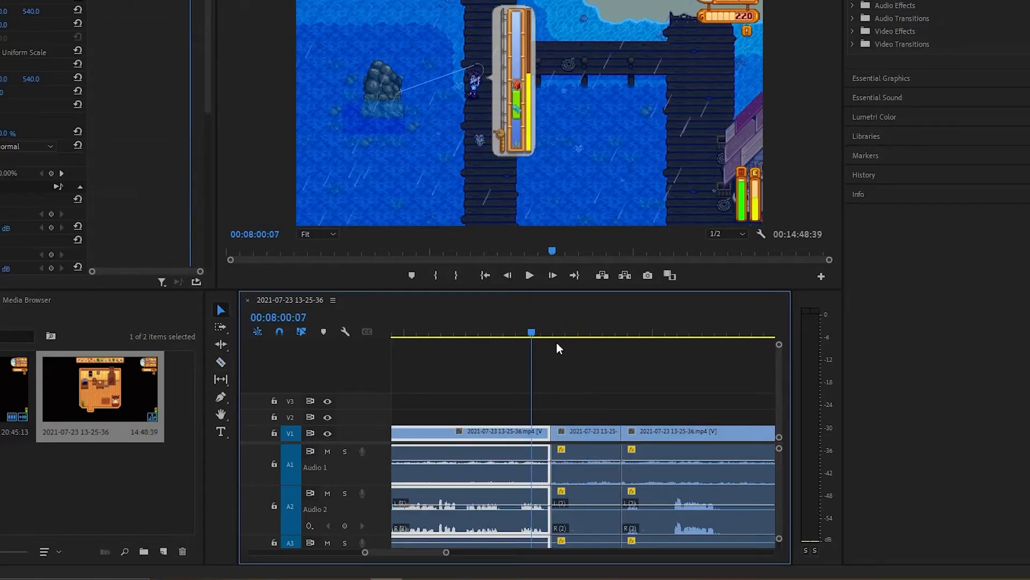
key(space)
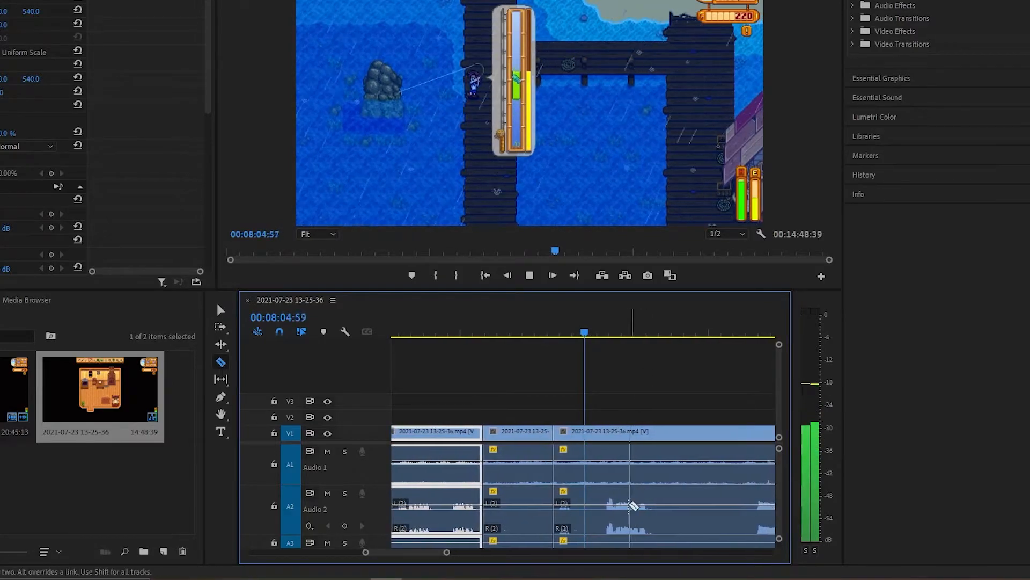
key(space)
key(c)
click(571, 514)
key(ctrl+z)
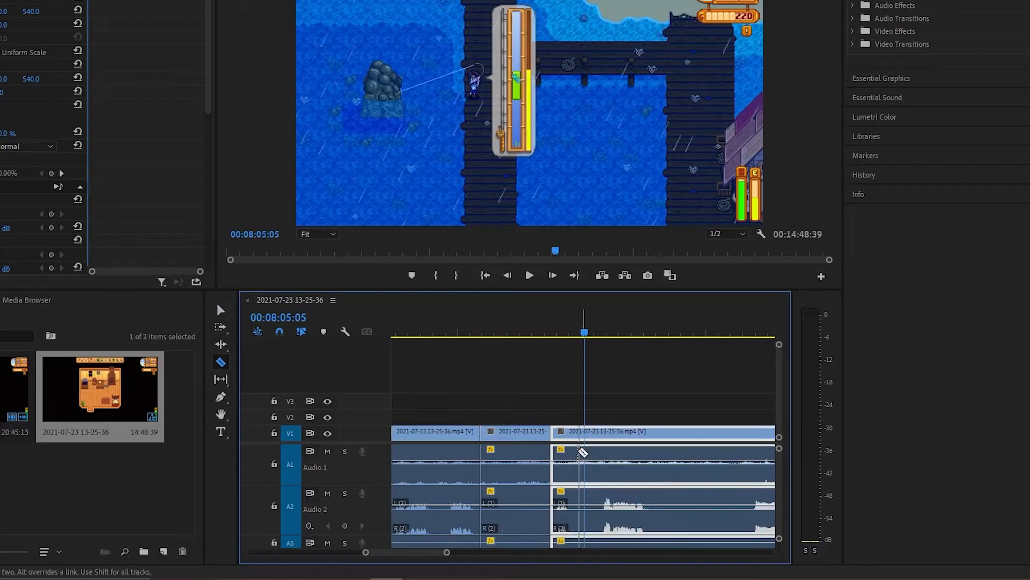
Split the clip at both ends of the silent stretch after 00:08:05:05 and ripple delete the piece between
click(650, 483)
click(736, 499)
key(v)
click(709, 474)
key(shift+Delete)
Play to the end of the catch at 00:08:09:47, split there and before the next sound, and ripple delete the silent piece between
key(space)
key(c)
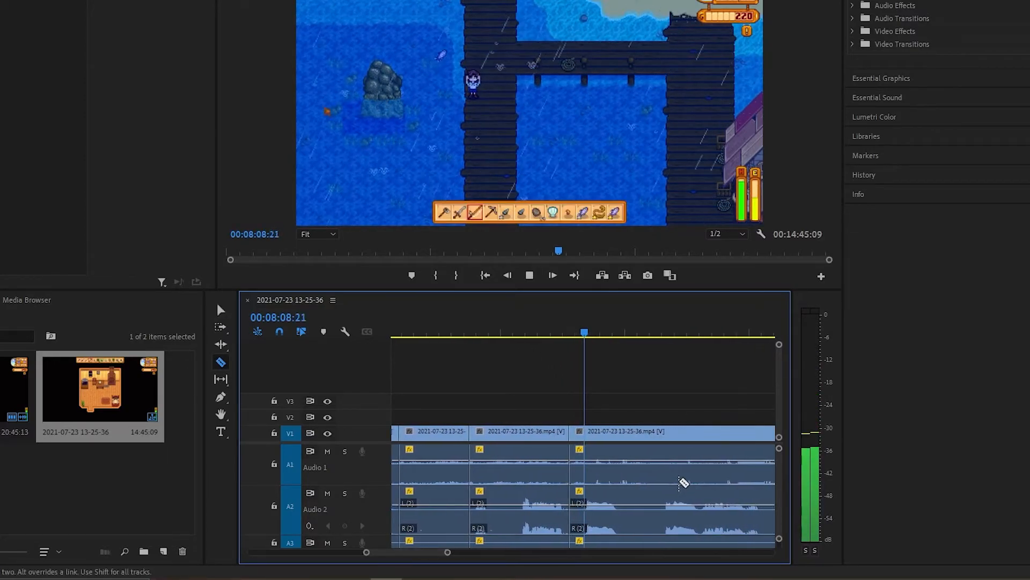
key(space)
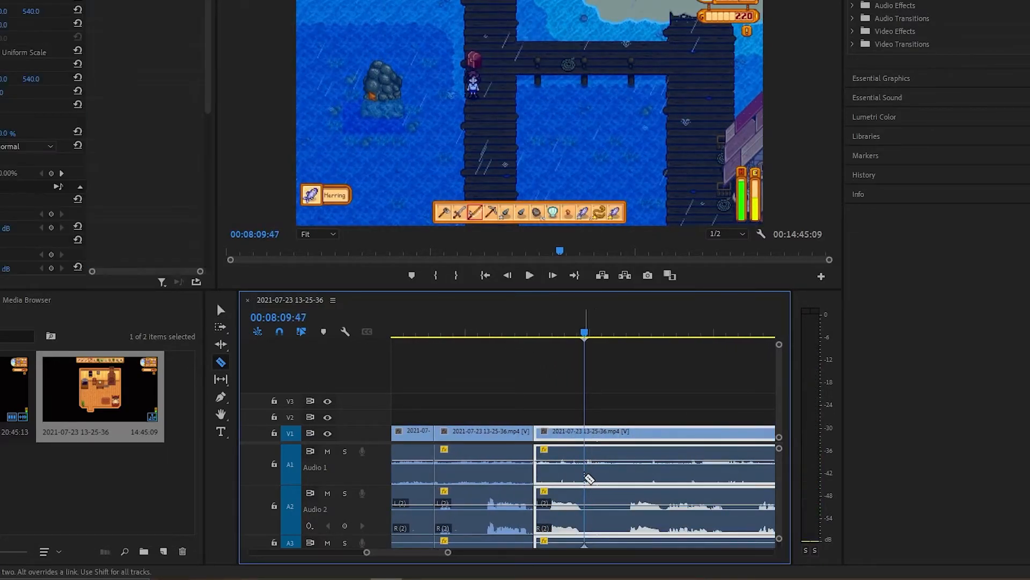
click(585, 480)
click(625, 475)
key(v)
click(609, 471)
key(shift+Delete)
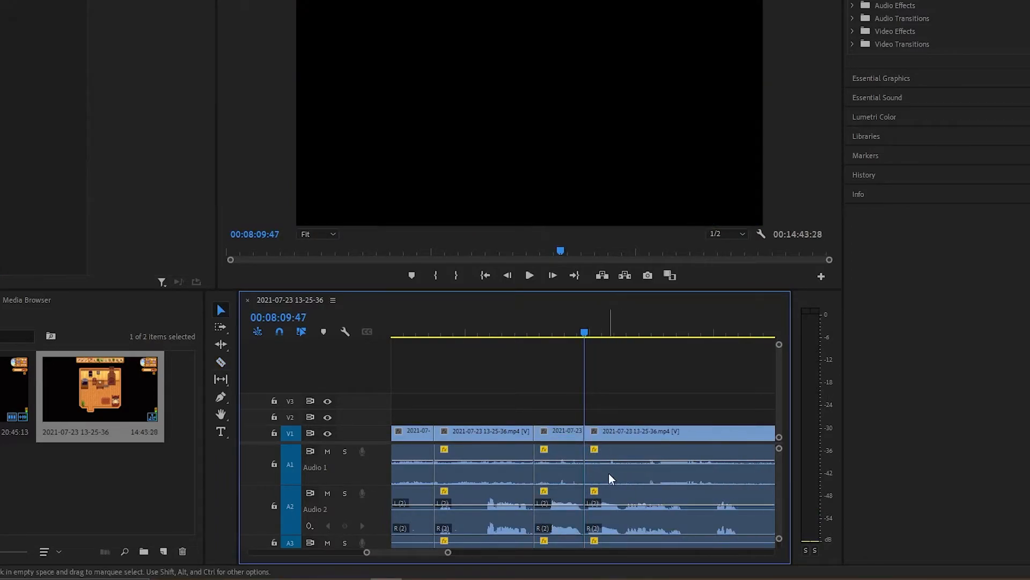
key(Up)
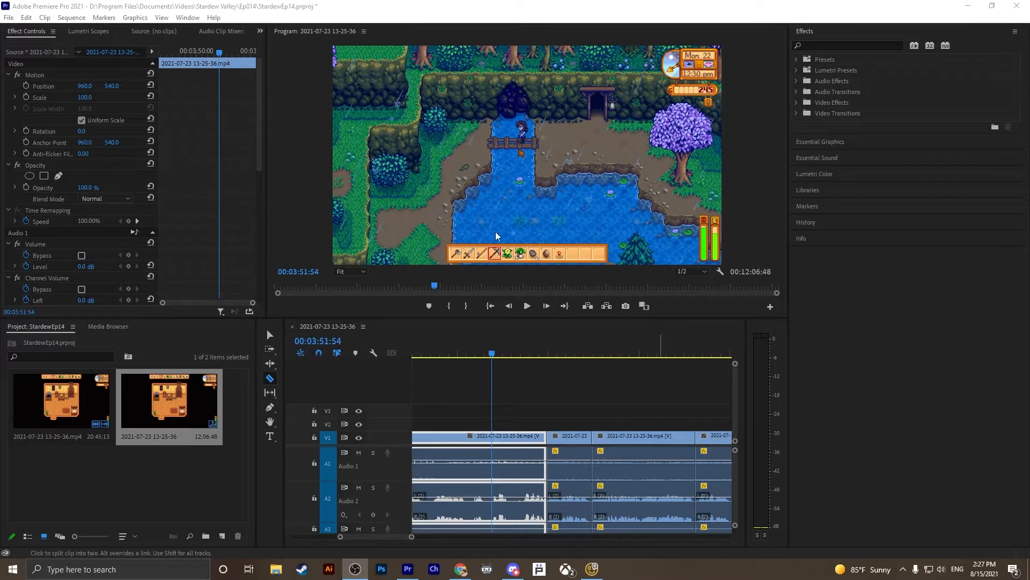
Export the frames at 00:03:52:03 and 00:03:51:35 as PNG stills under their default names in the Thumbnails folder
drag(492, 354, 495, 356)
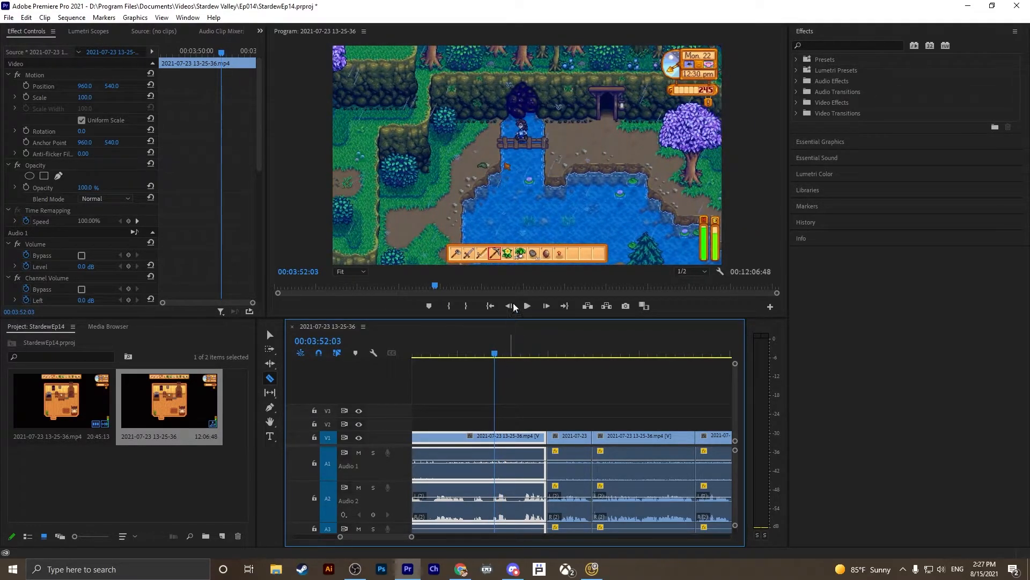
click(623, 307)
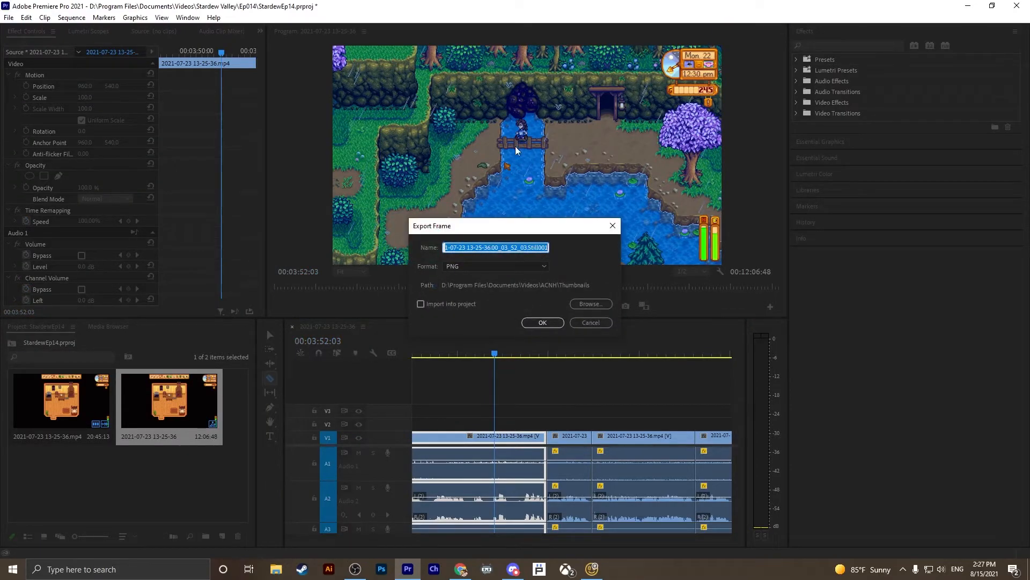
click(542, 322)
mouse_move(503, 354)
mouse_down()
mouse_move(526, 356)
mouse_move(486, 364)
mouse_up()
click(625, 305)
click(553, 323)
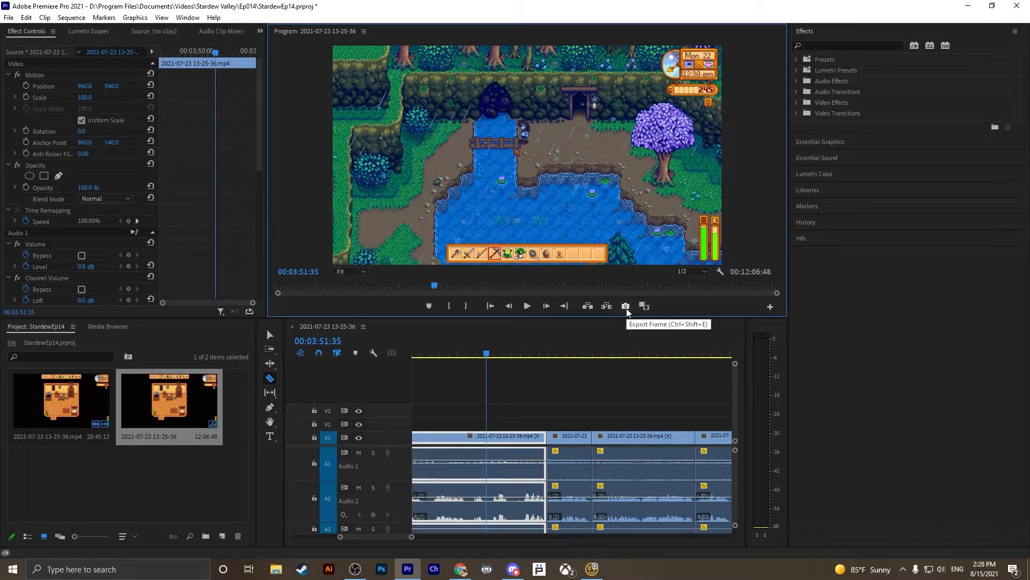
click(12, 17)
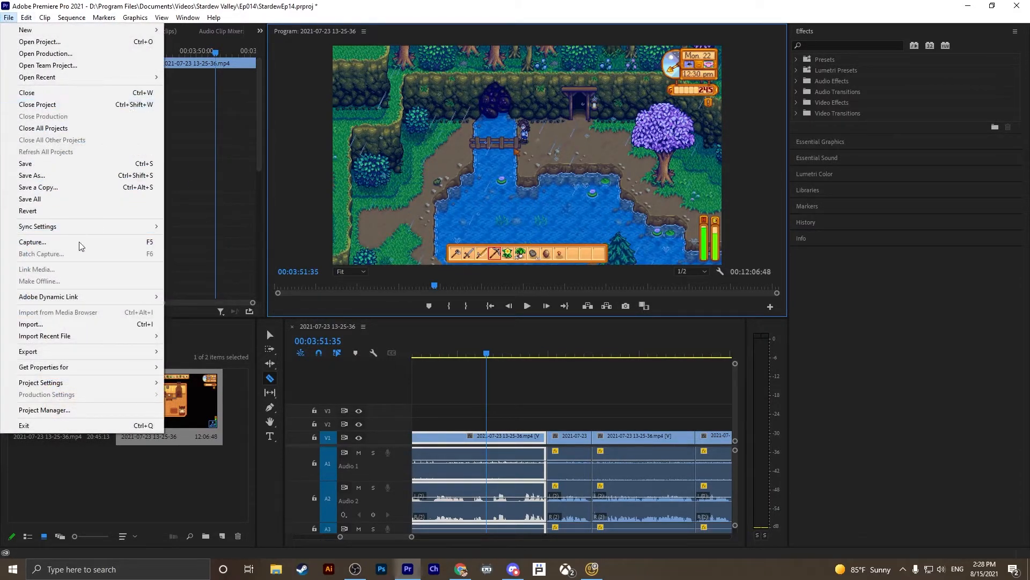
mouse_move(131, 352)
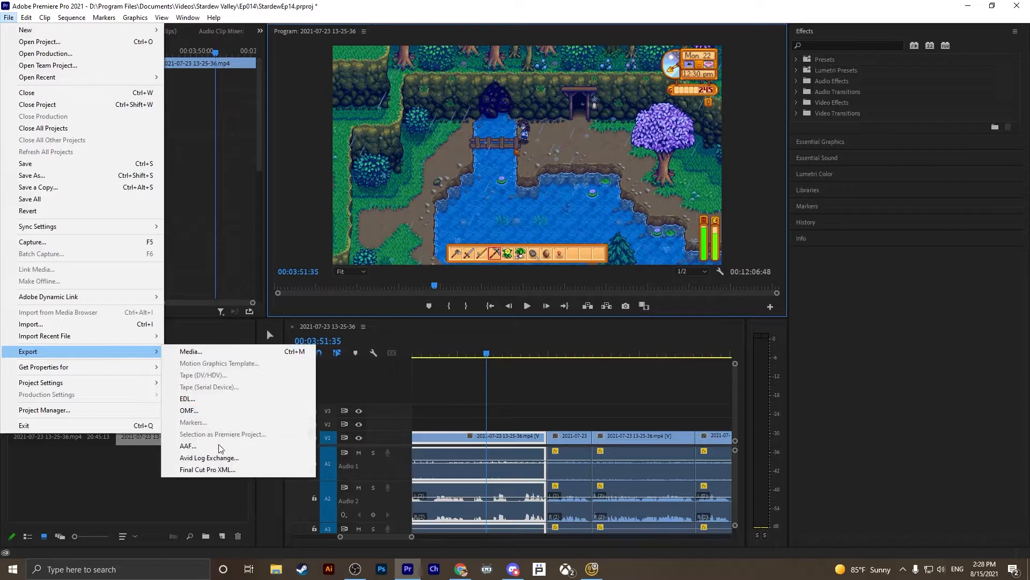
click(586, 403)
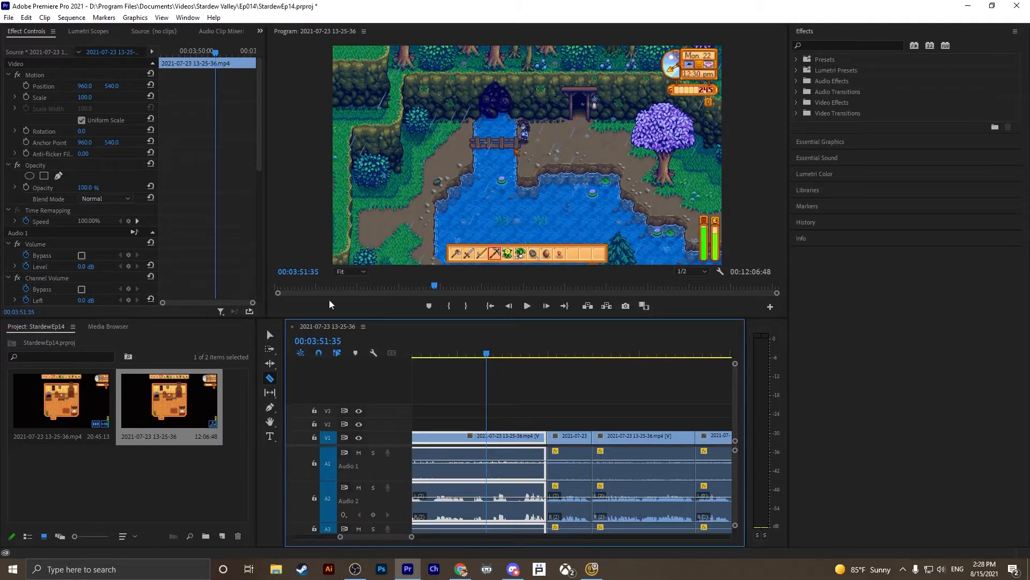
Set the program monitor's playback resolution to Full and make the preview area taller
click(698, 271)
click(699, 288)
drag(654, 319, 675, 346)
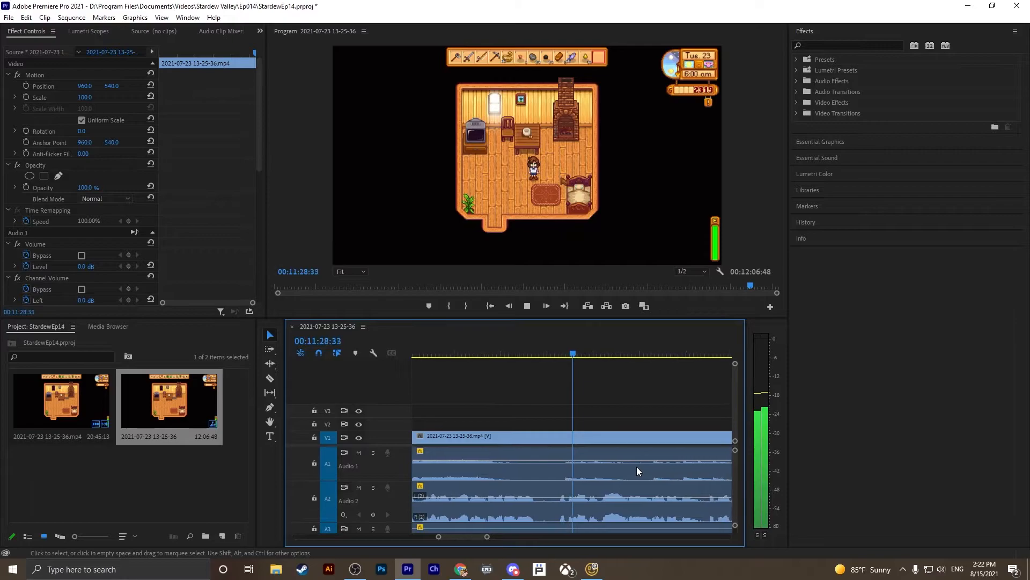
Scrub through the whole trimmed sequence to its end, return to 00:00:00:00 and save the project
key(minus)
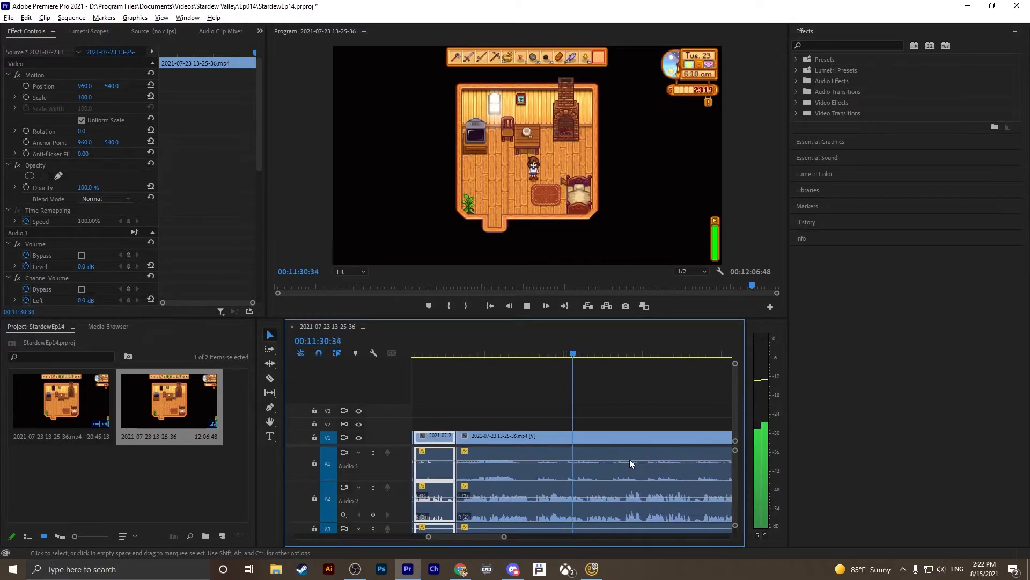
key(space)
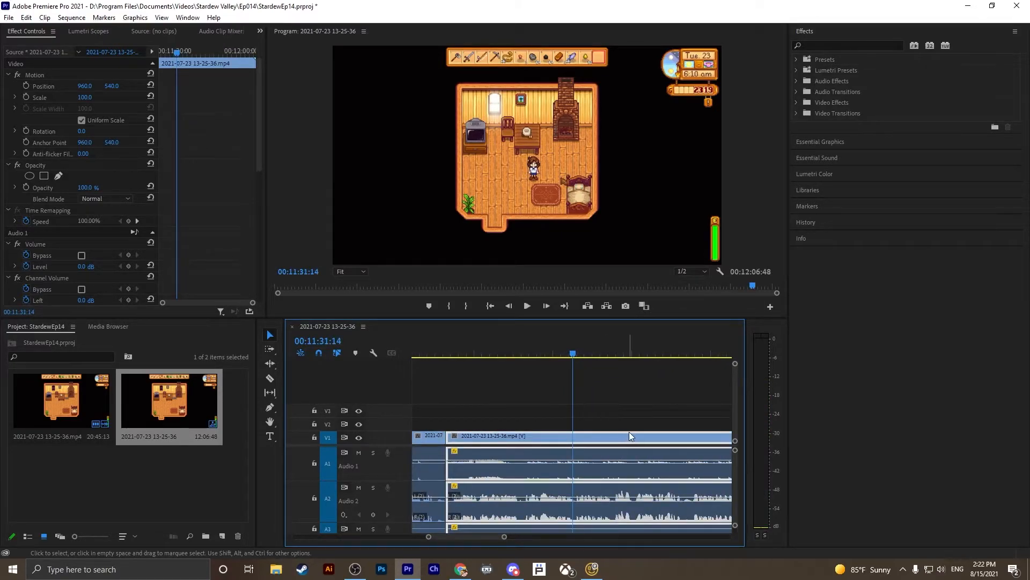
key(minus)
key(minus)
key(minus)
key(minus)
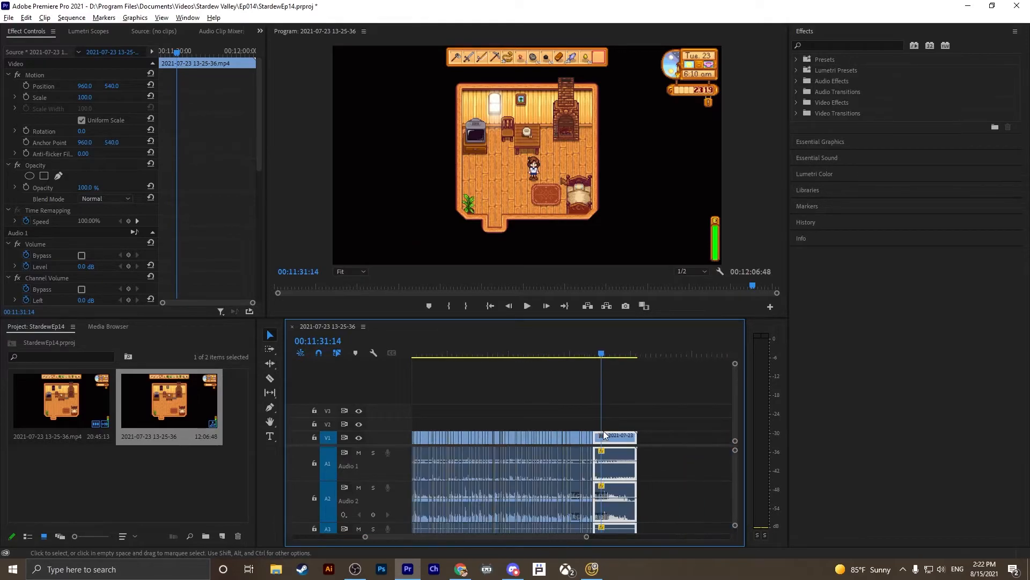
drag(603, 361, 581, 358)
drag(460, 355, 534, 367)
drag(440, 370, 638, 372)
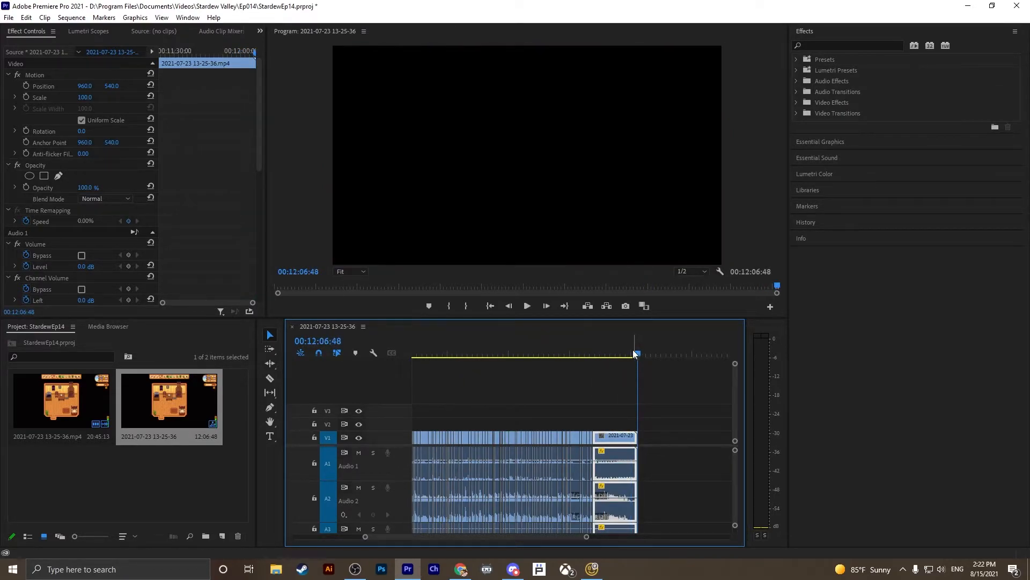
drag(457, 357, 266, 330)
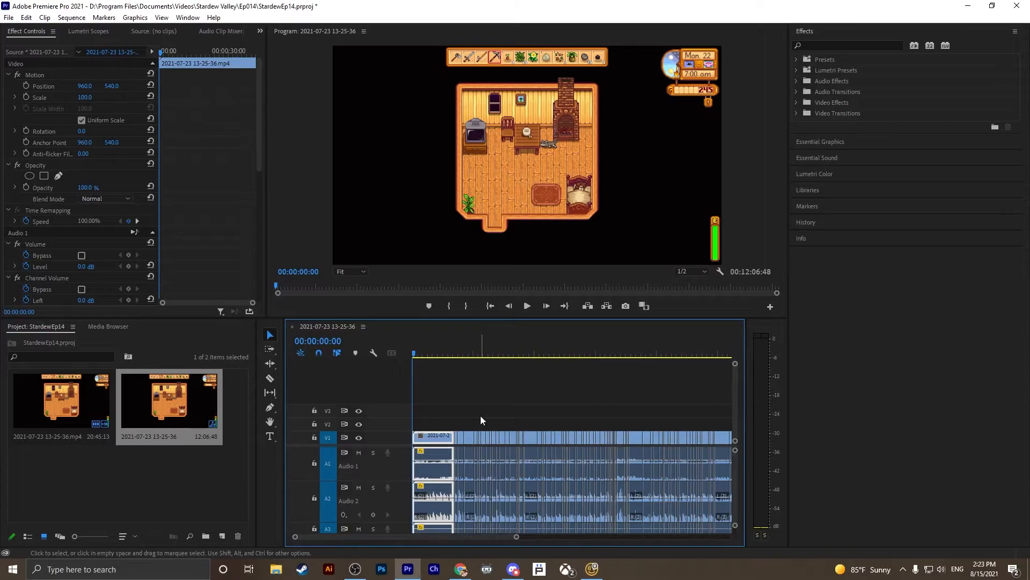
key(ctrl+s)
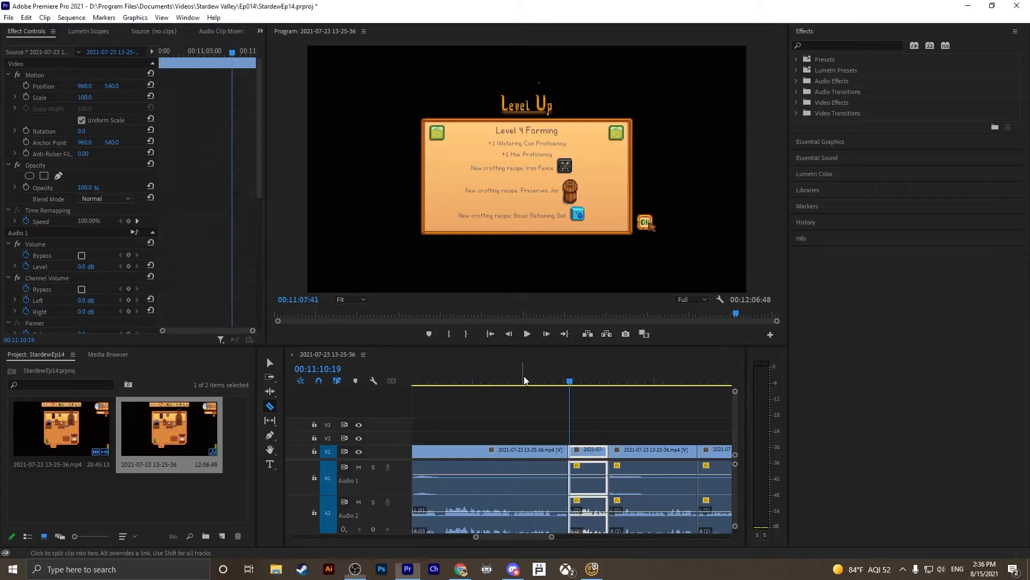
Try splitting the Level Up clip before the quiet stretch at its end and undo the split
click(564, 382)
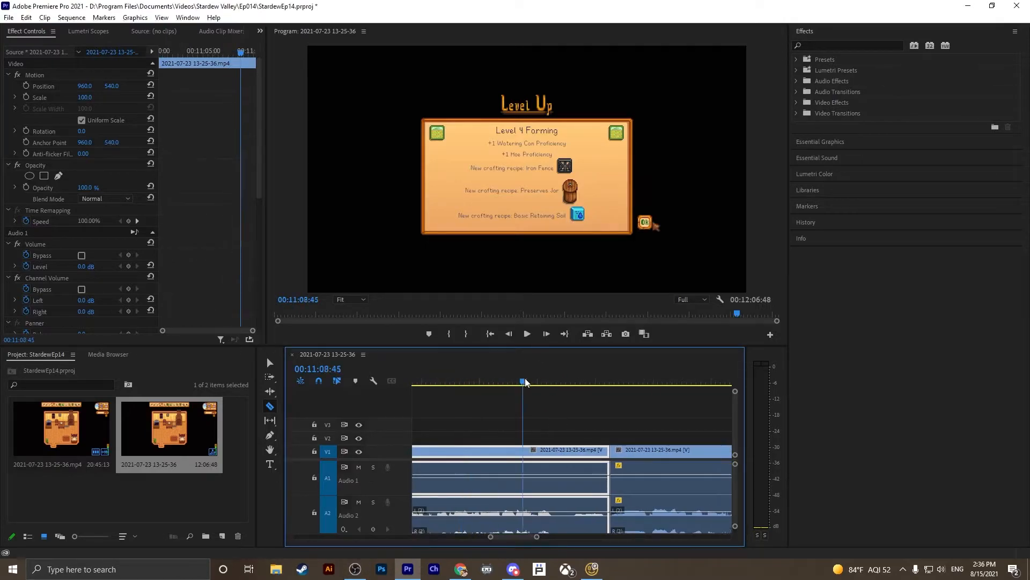
key(space)
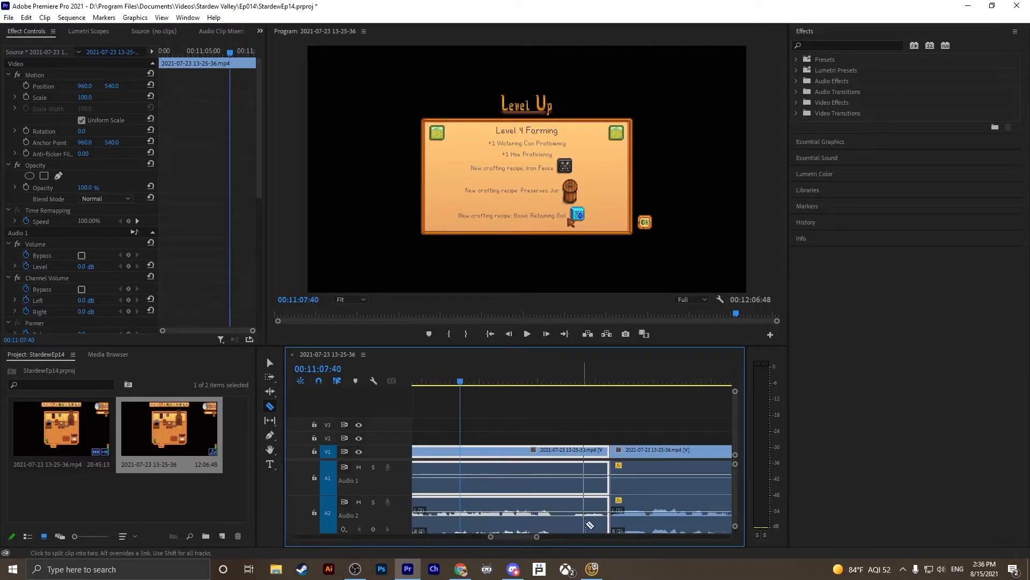
click(568, 508)
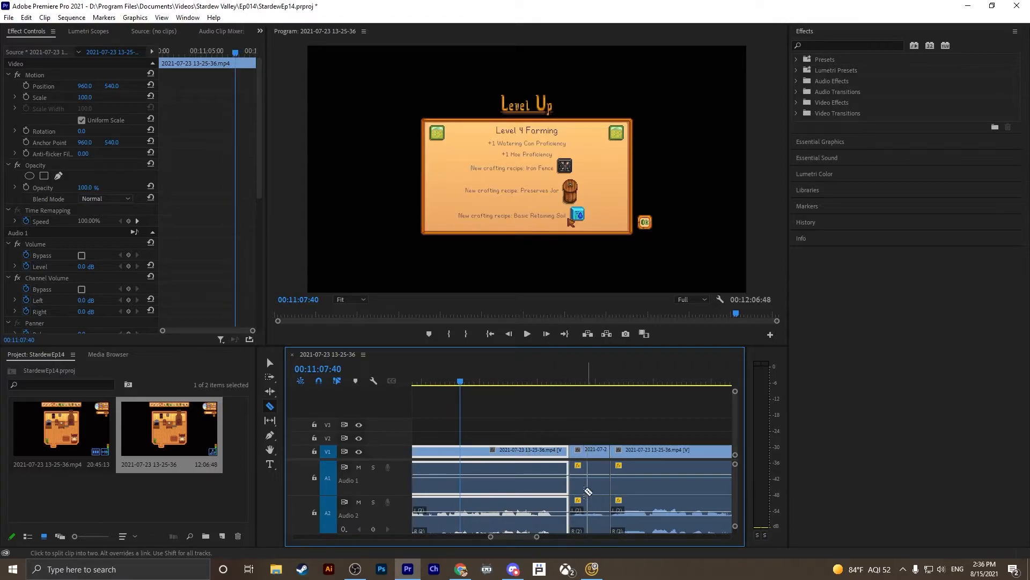
key(ctrl+z)
key(v)
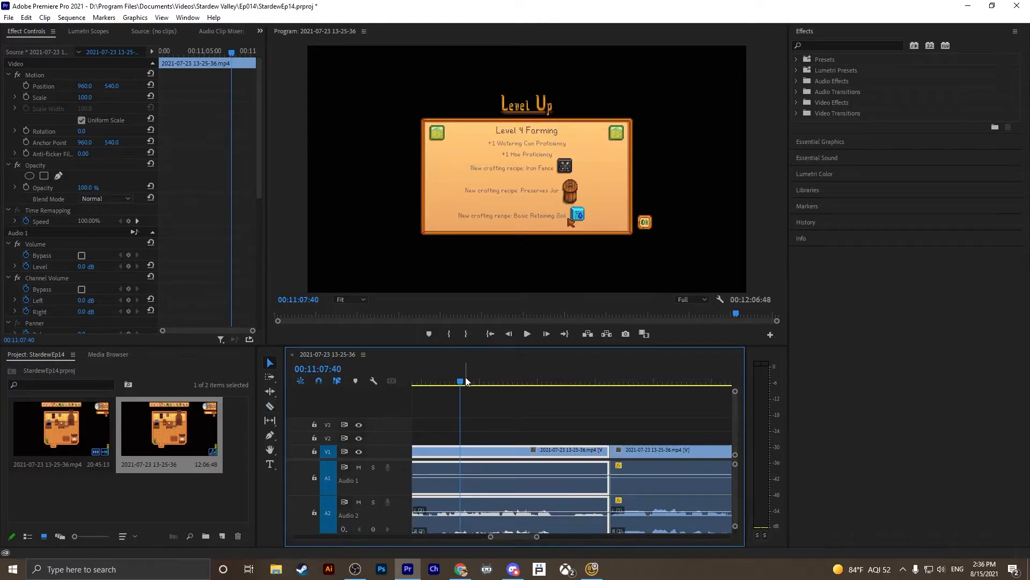
Play the Level Up screen to 00:11:10:18, split the quiet stretch off the preceding clip, ripple delete it and check the join
key(space)
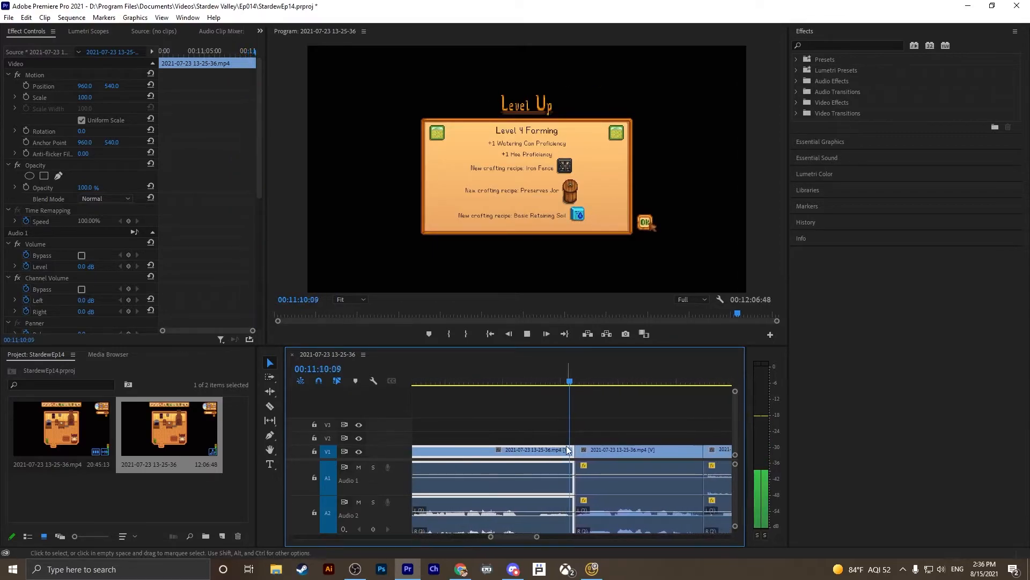
click(571, 449)
key(c)
click(516, 514)
key(v)
click(540, 489)
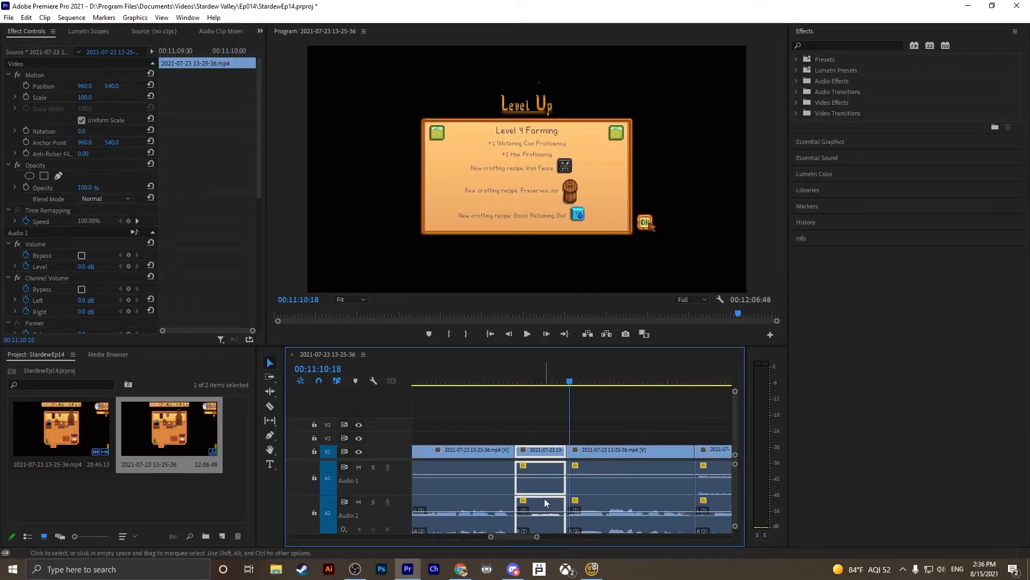
key(shift+Delete)
click(510, 375)
key(minus)
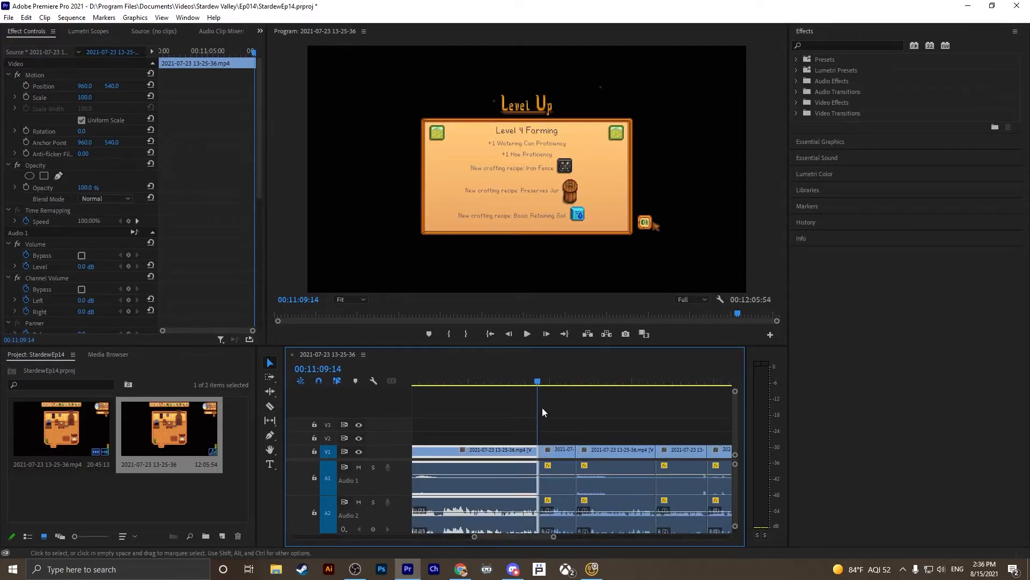
mouse_move(538, 384)
mouse_down()
mouse_move(554, 384)
mouse_move(526, 383)
mouse_up()
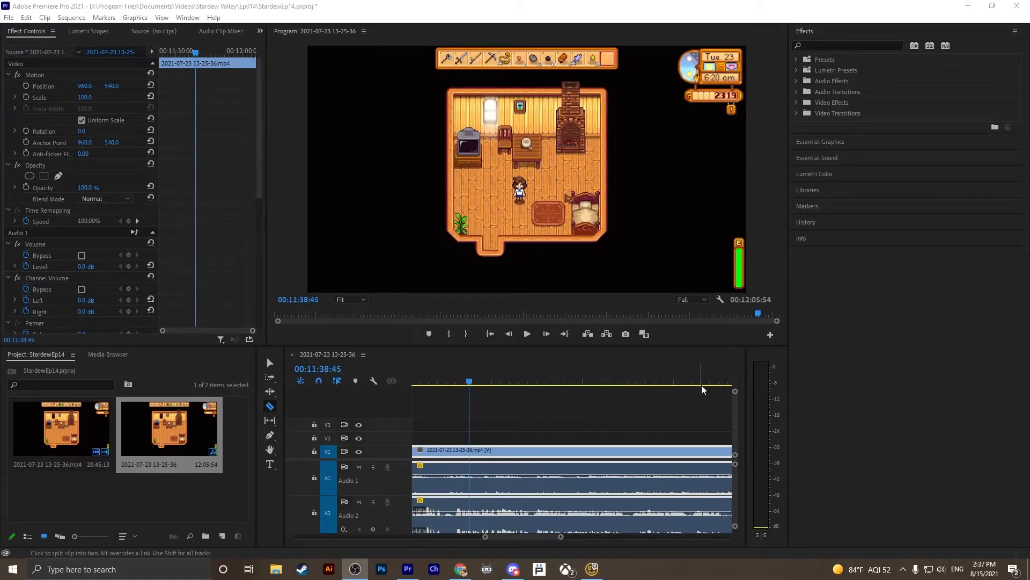
Play the farmhouse commentary from 00:11:37:51 to 00:11:43:41 and replay the part around 00:11:41:31
click(454, 382)
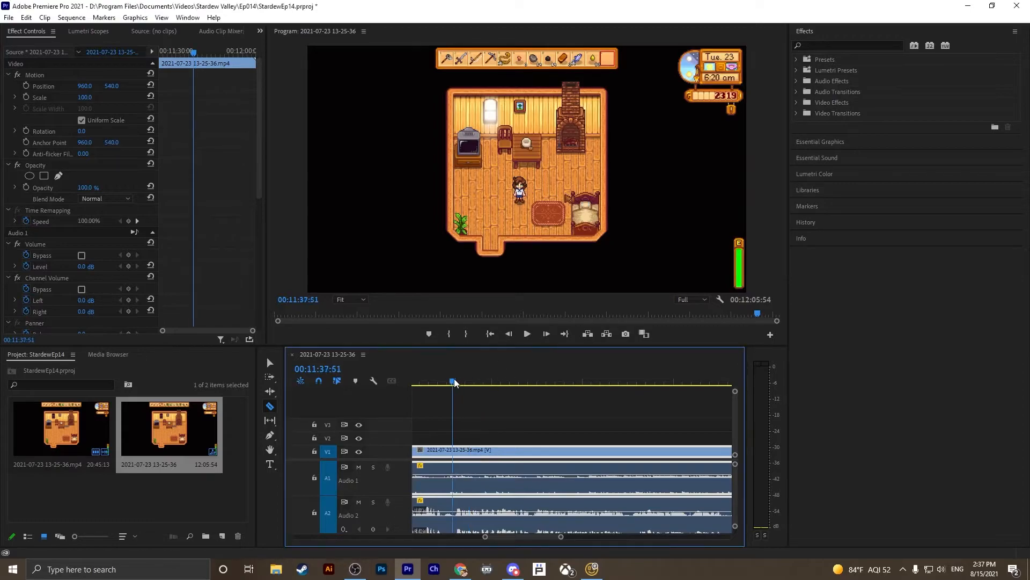
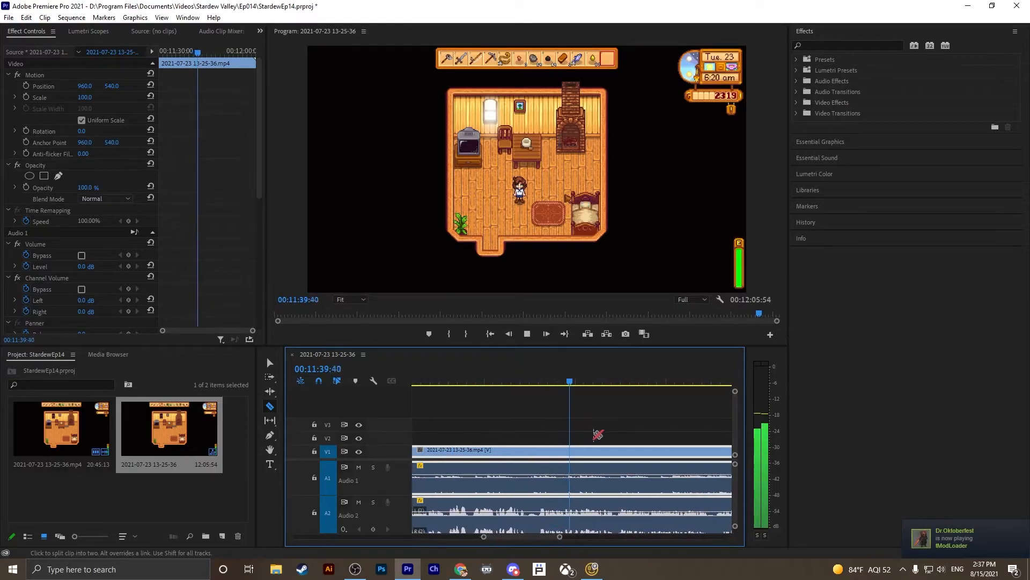
key(v)
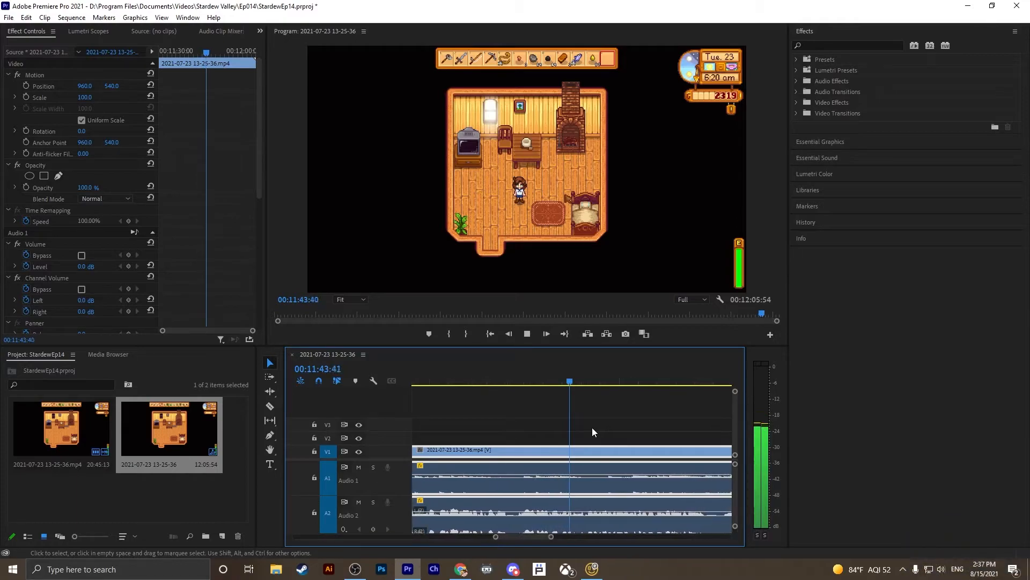
key(space)
drag(478, 382, 441, 368)
key(space)
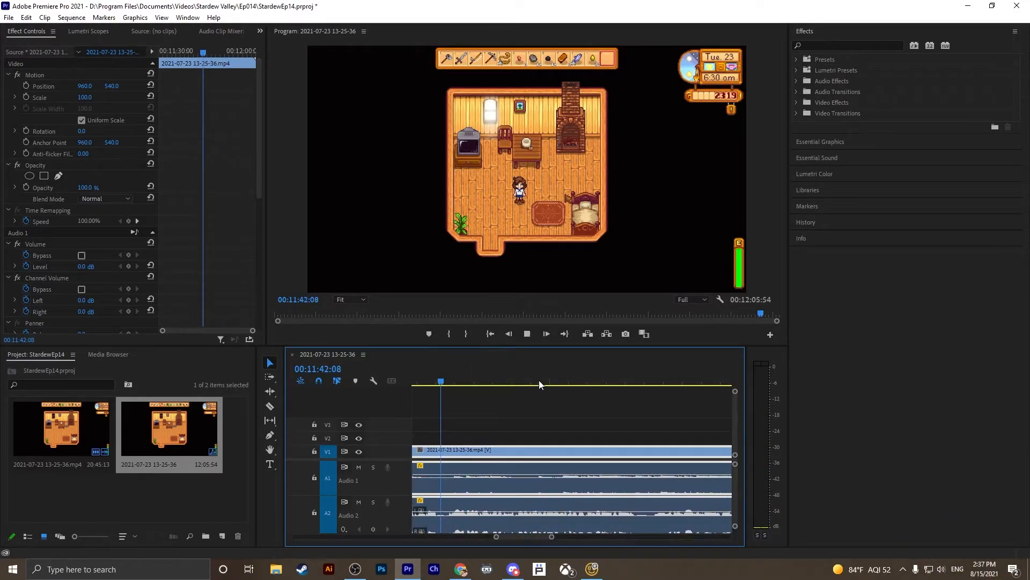
key(space)
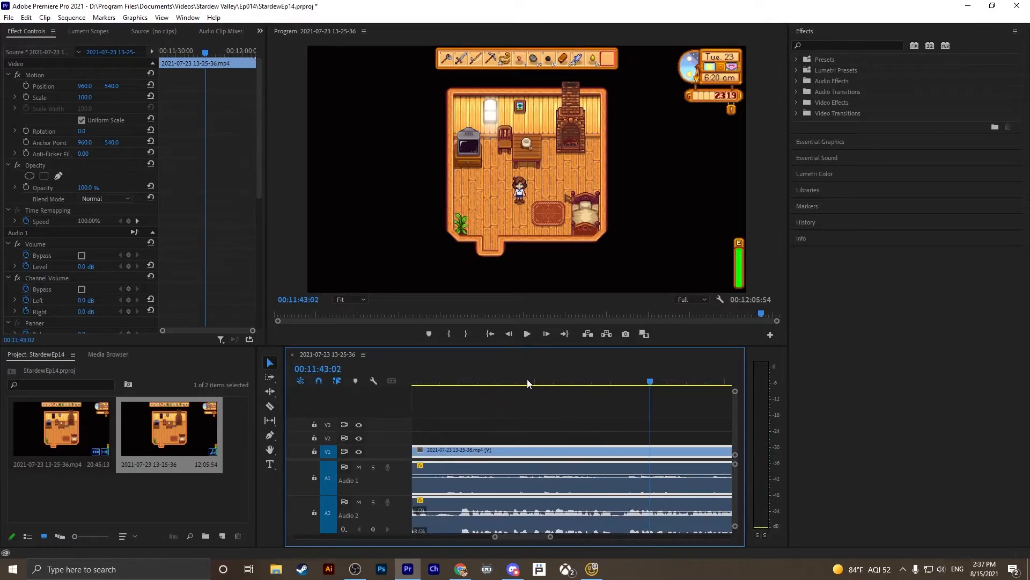
click(529, 377)
key(space)
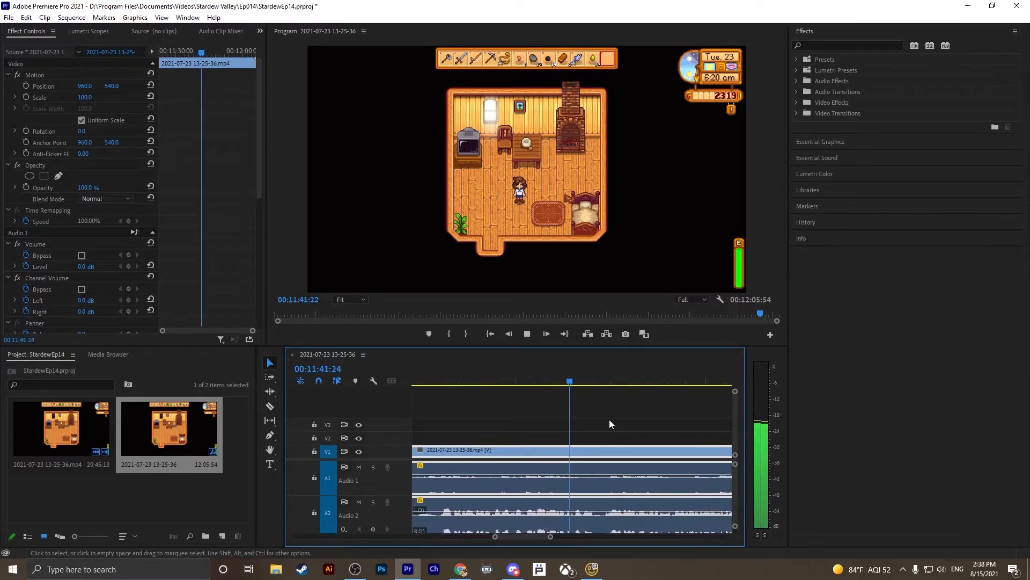
click(566, 382)
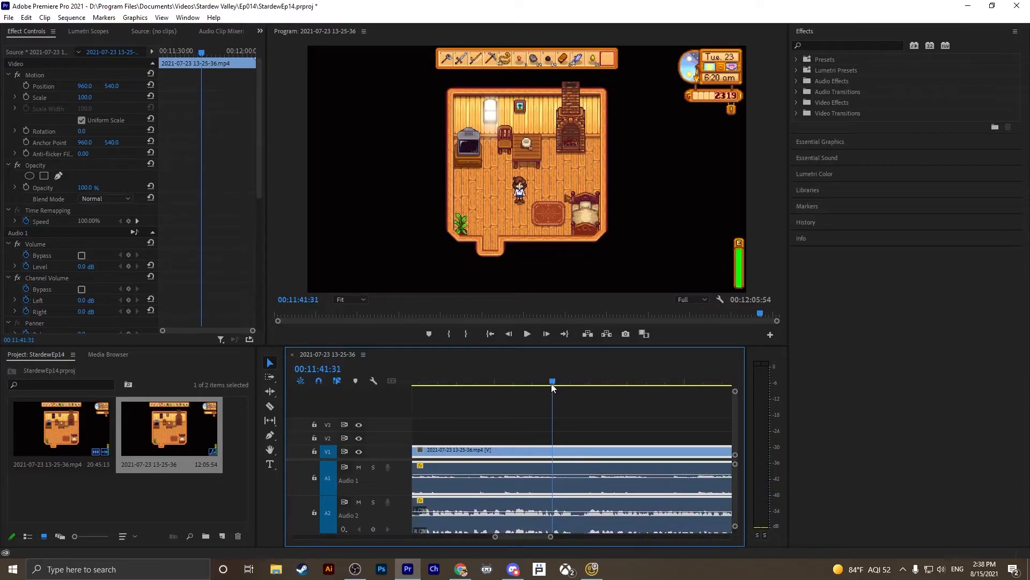
Open the recent project SDV_013 and bring its PNG overlays and the sound clips on track A4 into view
click(11, 18)
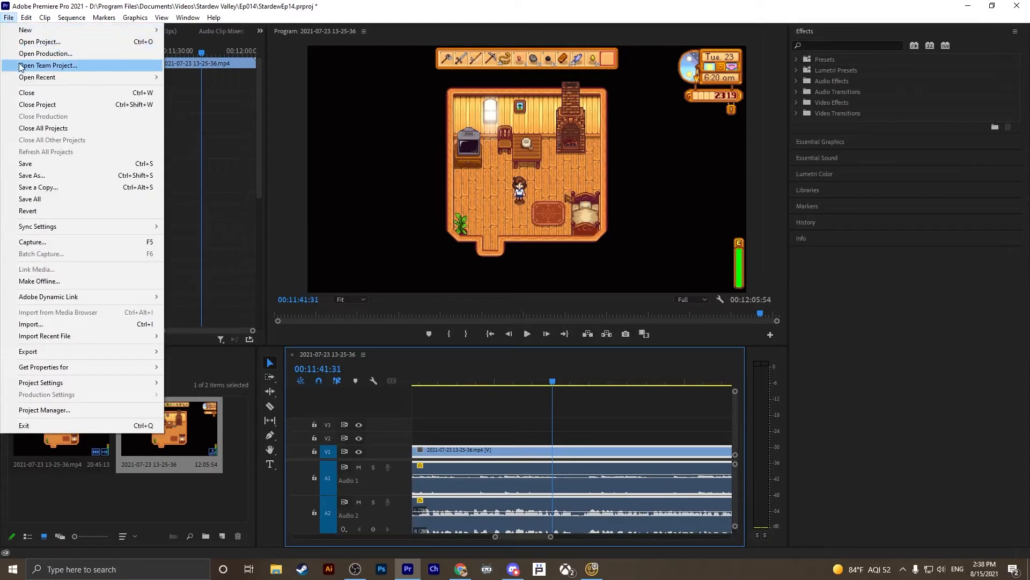
mouse_move(33, 77)
click(244, 100)
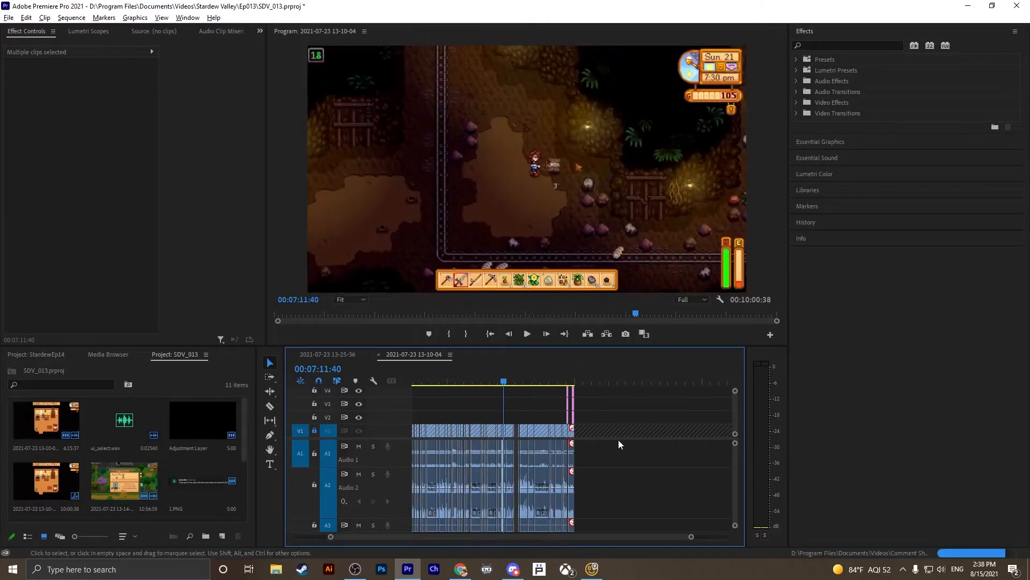
scroll(739, 461, down, 4)
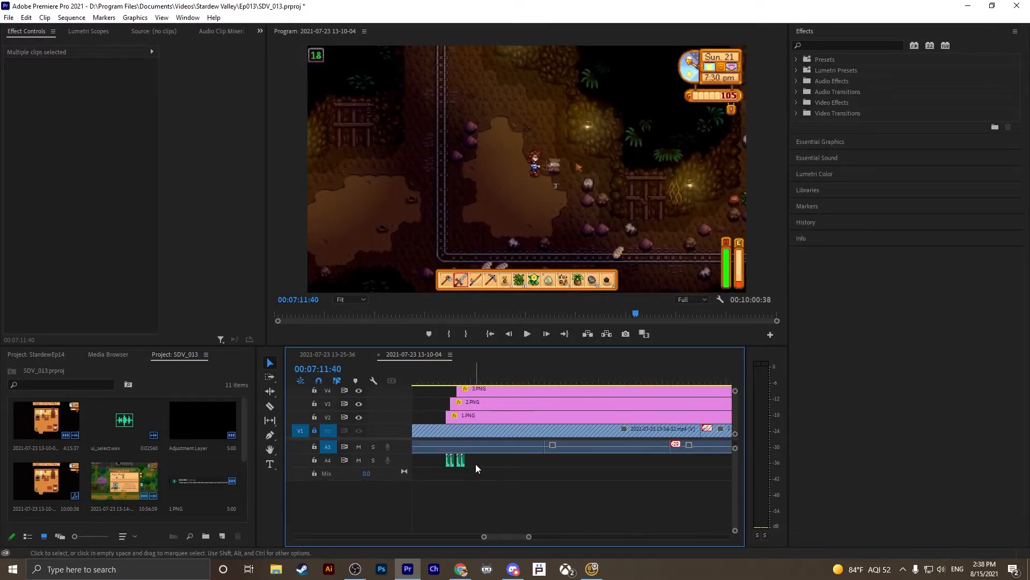
Play the comment overlays' entrance in the SDV_013 sequence from about 00:09:41:33 and select the sound clips on track A4
scroll(460, 467, up, 3)
click(432, 366)
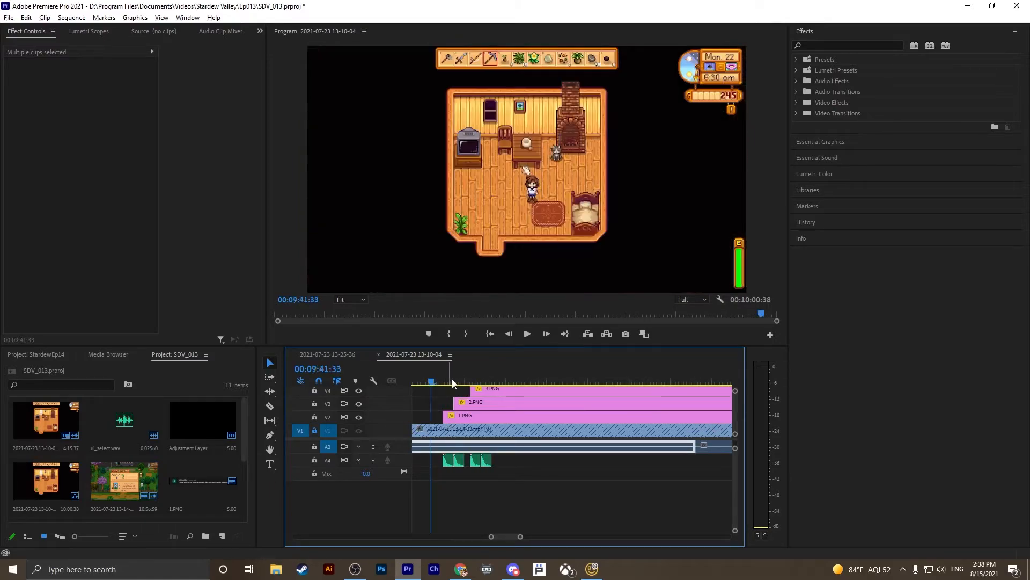
key(space)
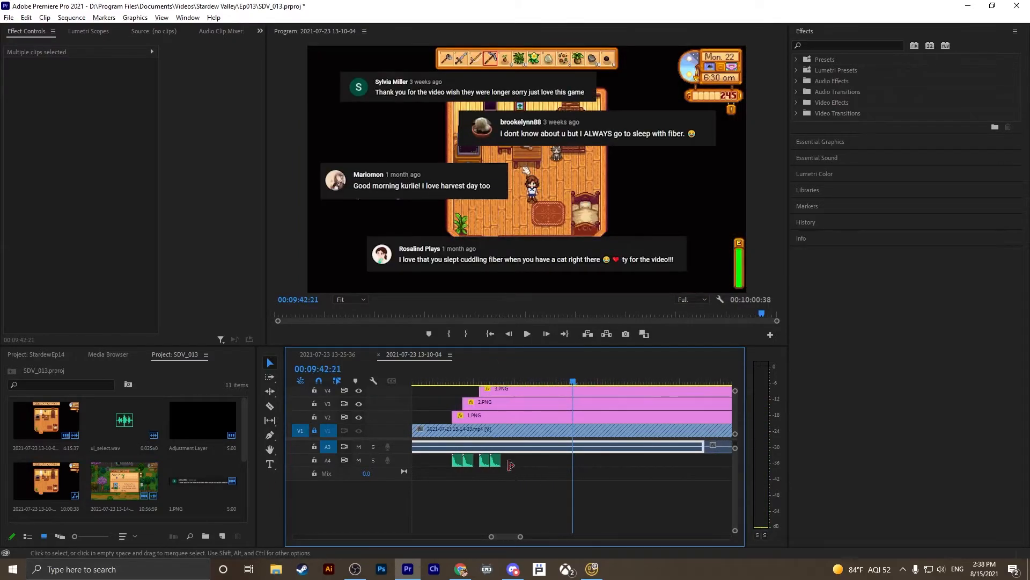
click(437, 373)
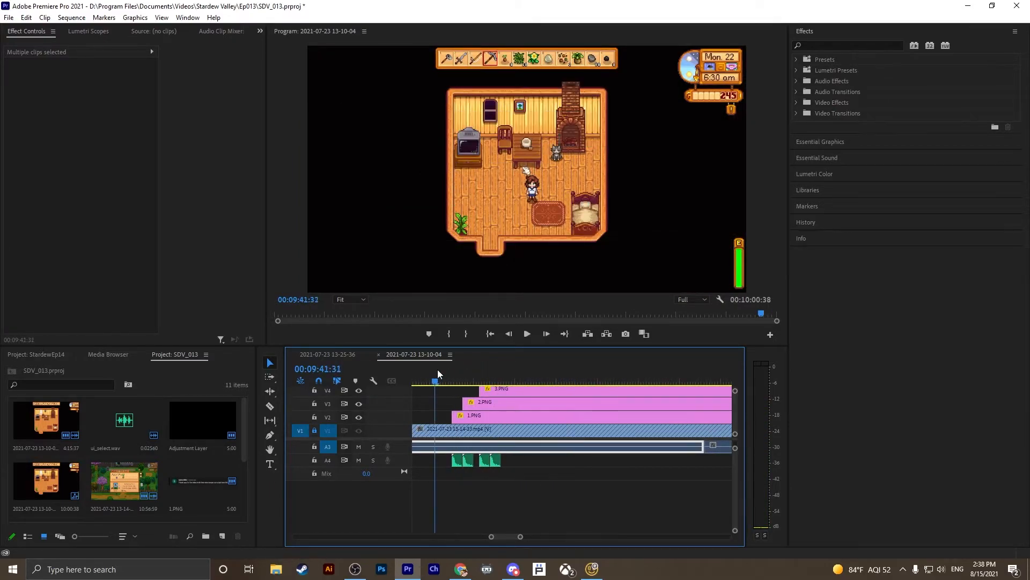
click(457, 460)
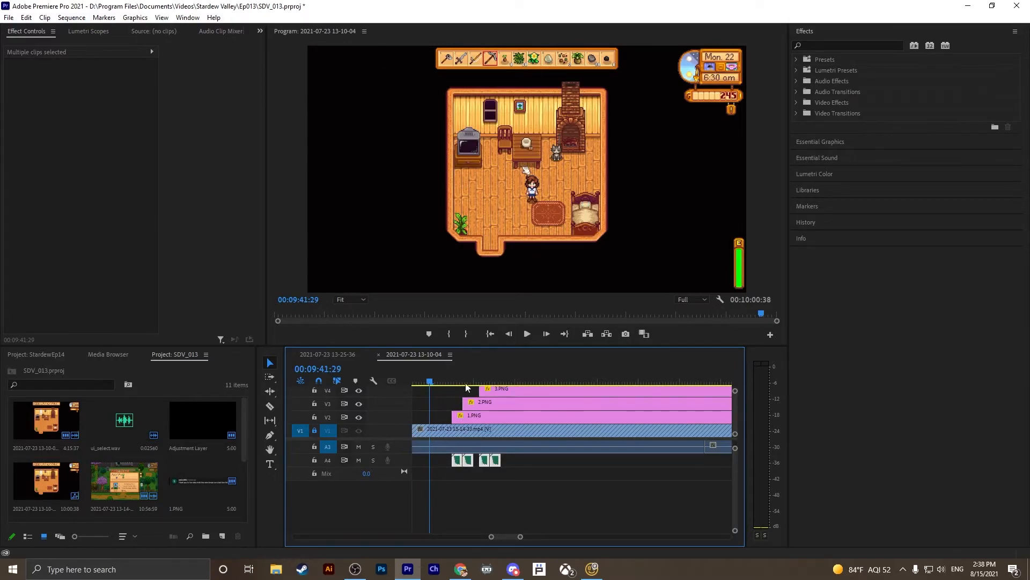
scroll(462, 383, up, 1)
key(space)
click(322, 354)
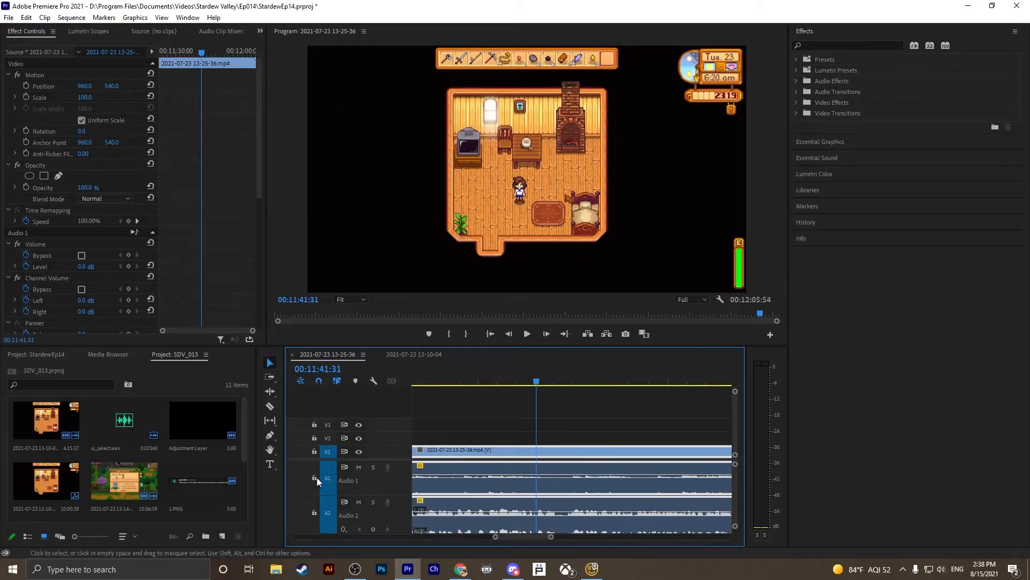
click(668, 475)
scroll(739, 475, down, 2)
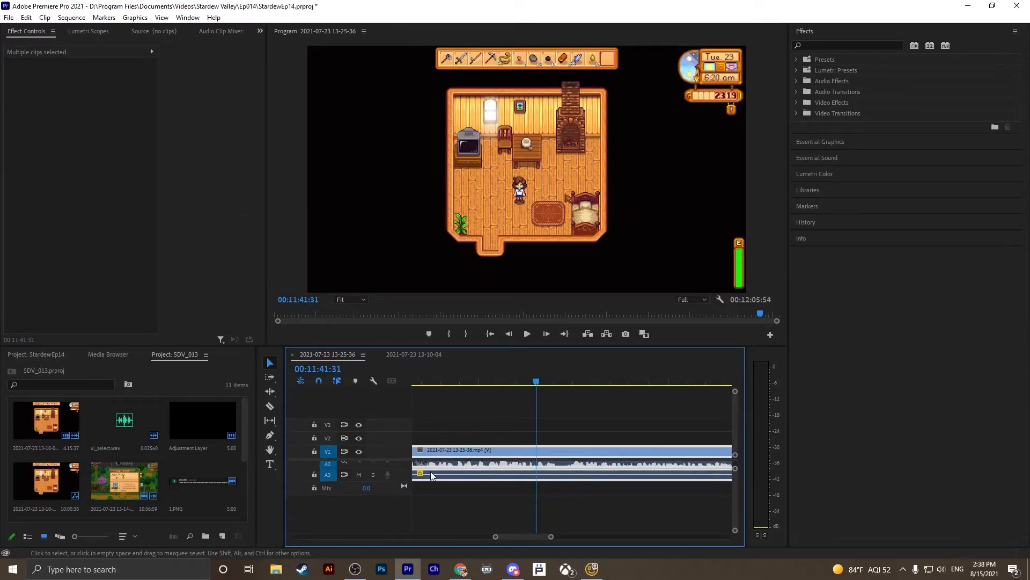
drag(734, 493, 735, 488)
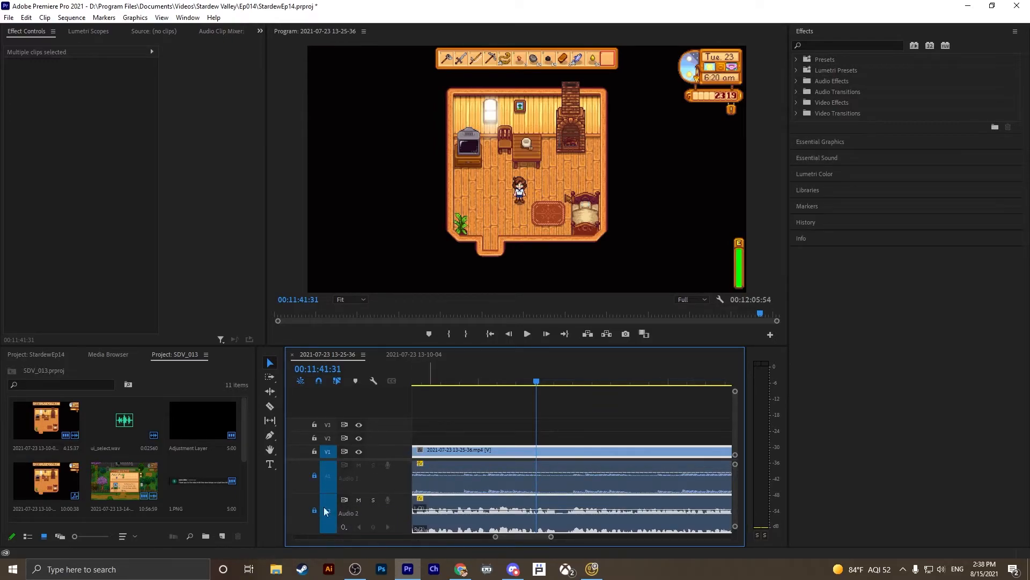
scroll(736, 472, down, 2)
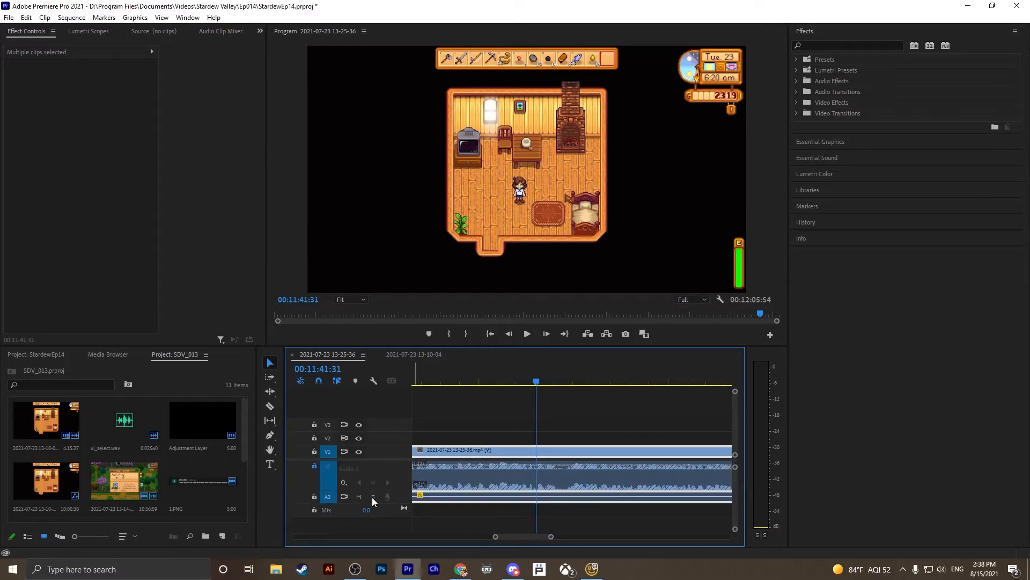
right_click(401, 497)
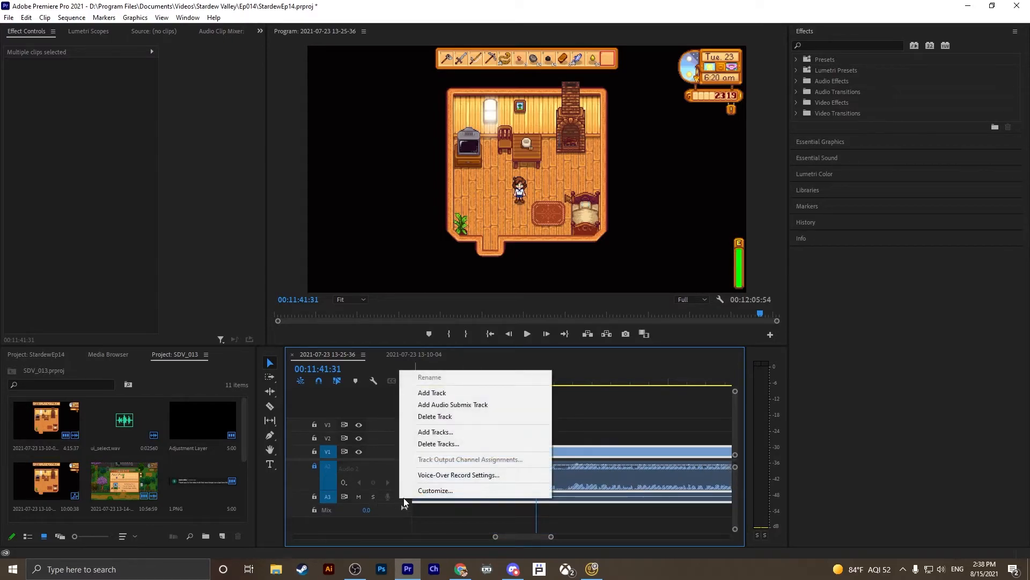
click(436, 443)
key(Escape)
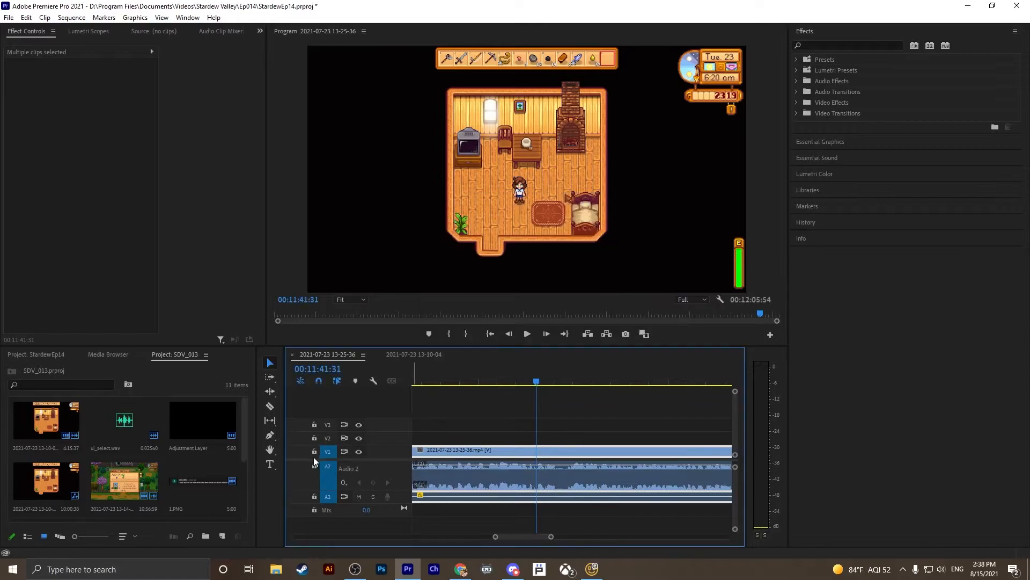
right_click(400, 499)
click(434, 420)
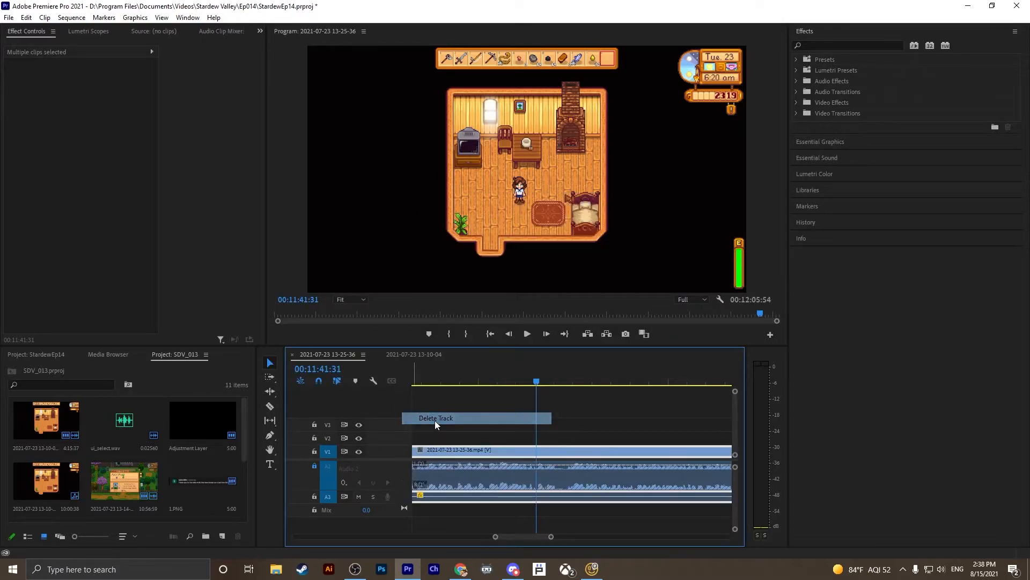
scroll(499, 483, right, 2)
scroll(499, 485, down, 2)
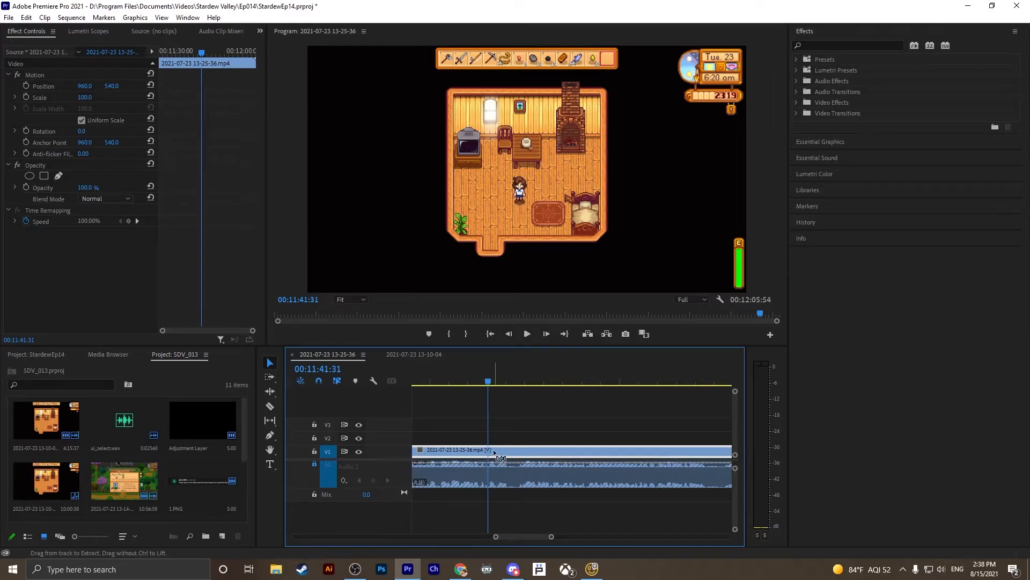
click(406, 355)
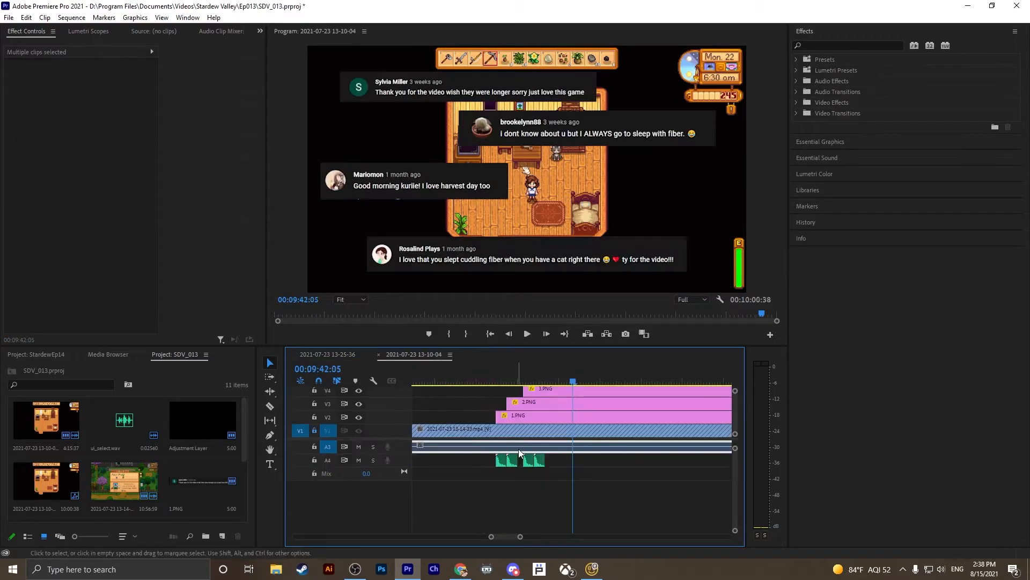
click(473, 429)
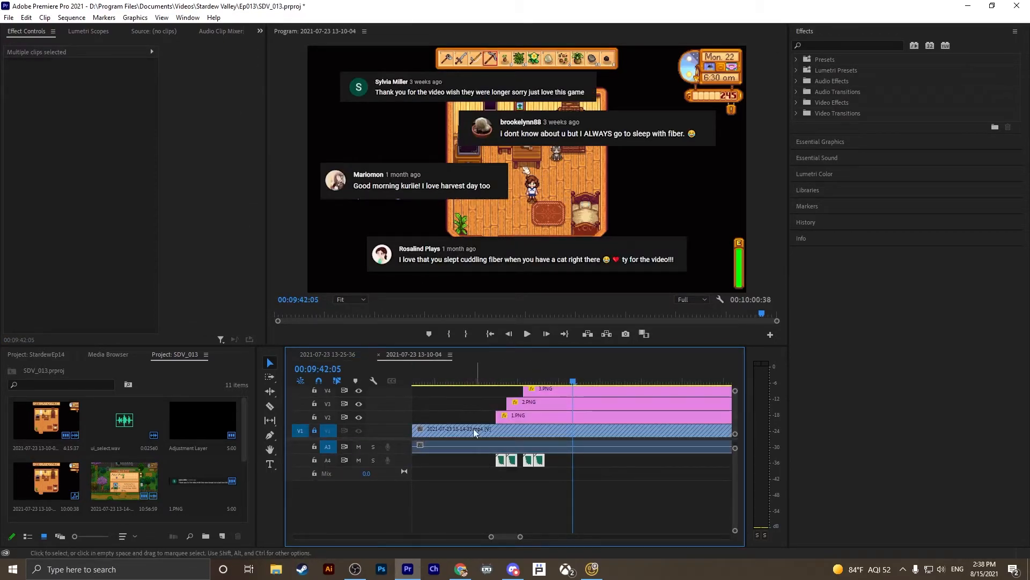
click(348, 355)
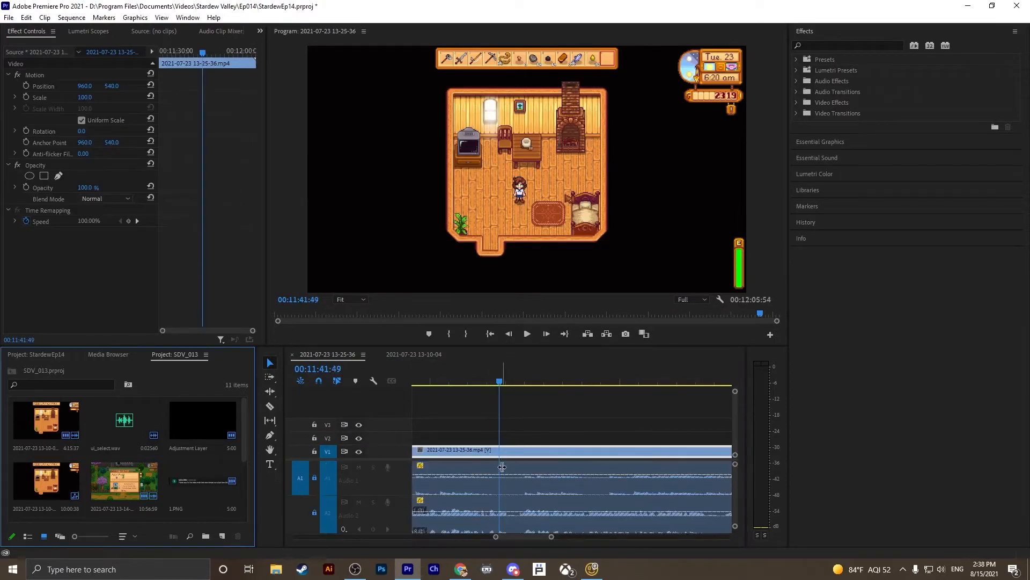
click(738, 491)
scroll(738, 491, down, 2)
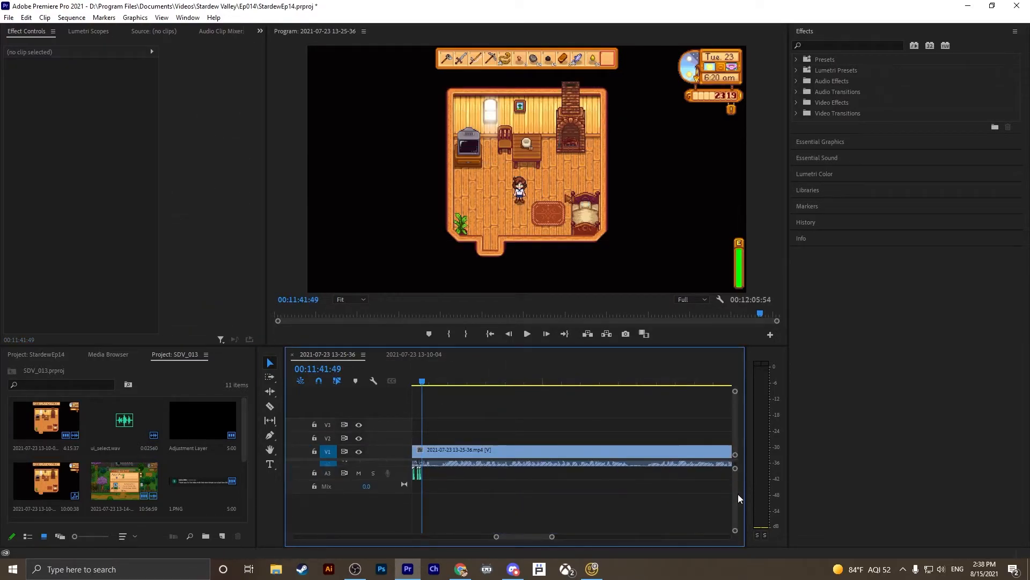
click(485, 377)
scroll(481, 372, up, 2)
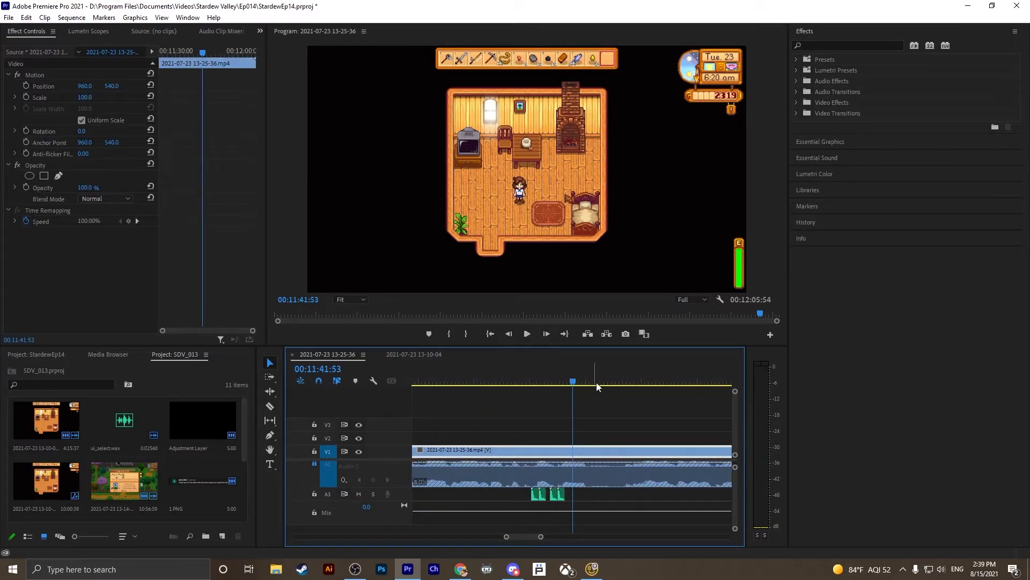
Switch to the YouTube channel page in Chrome, open the video "When Cave Bugs Attack [Ep. 13]" and pause it
click(462, 570)
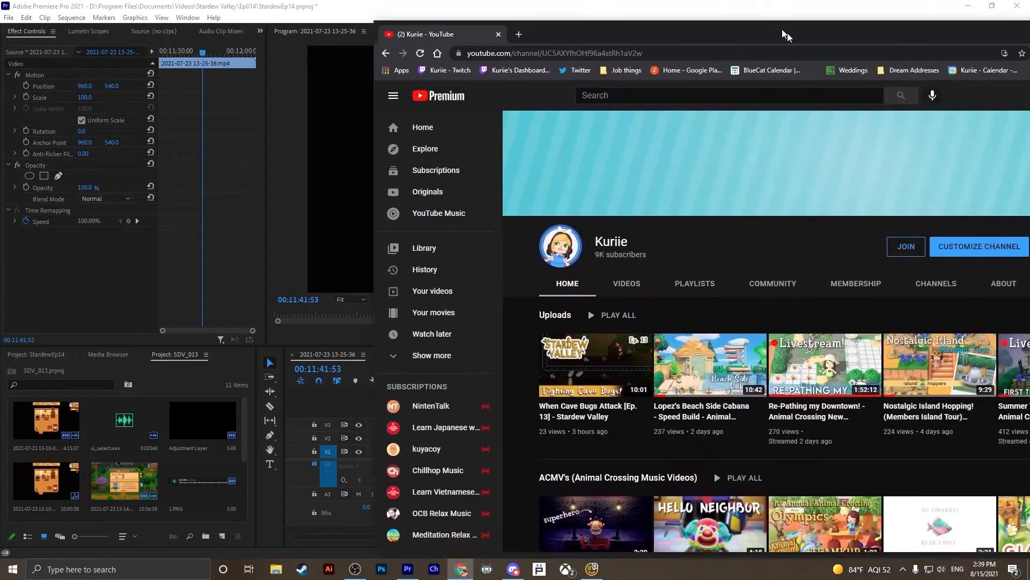
drag(787, 37, 590, 35)
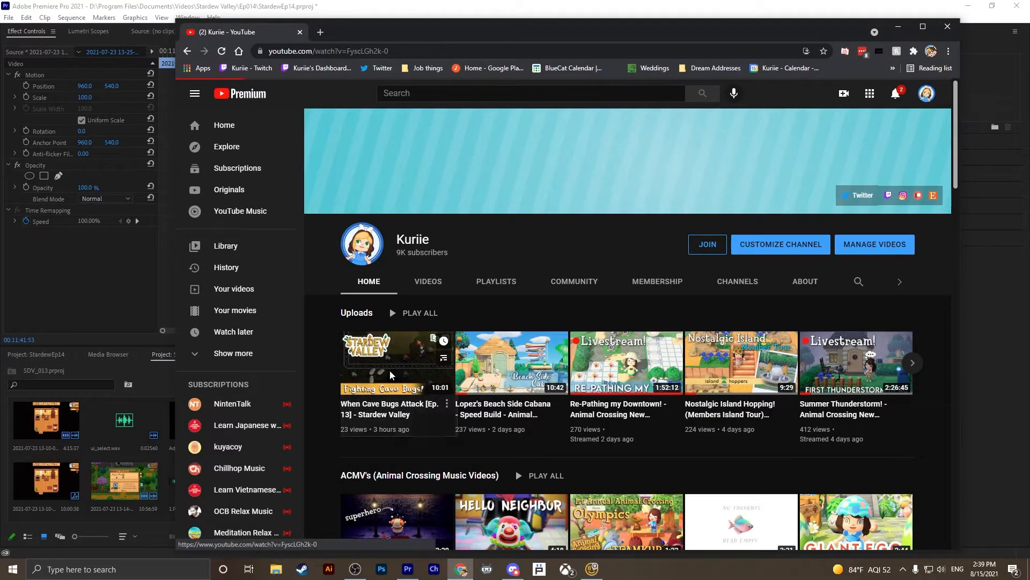
click(390, 372)
click(432, 329)
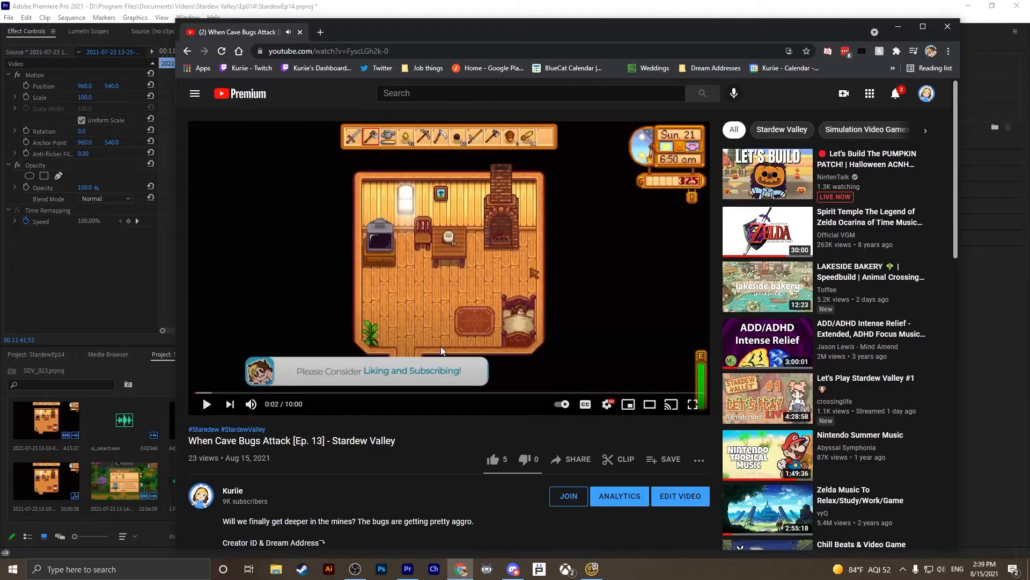
Read through the viewer comments below the Ep. 13 video to find ones suitable for overlays
scroll(438, 346, down, 5)
scroll(324, 327, down, 5)
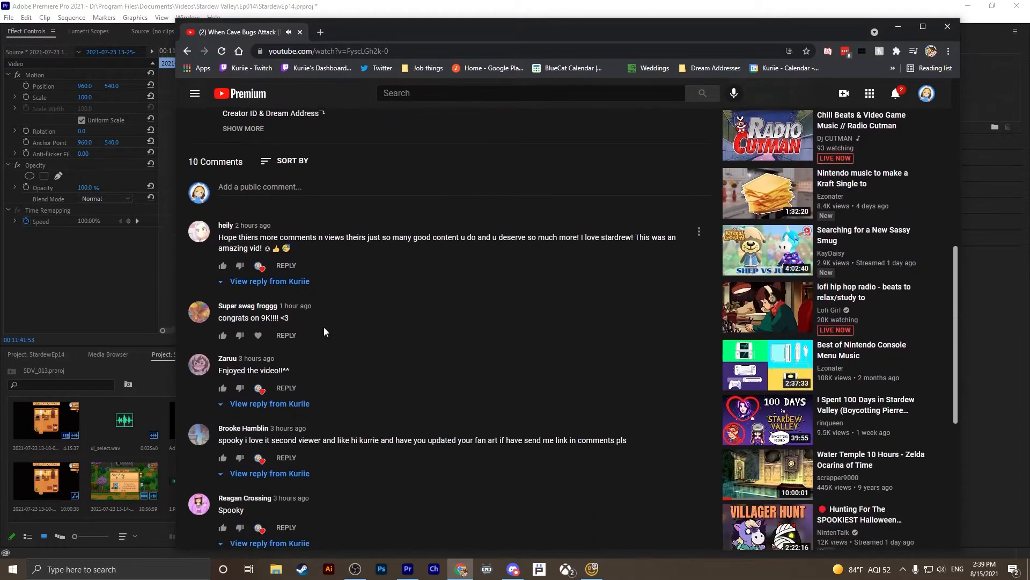
scroll(322, 330, up, 3)
scroll(291, 360, down, 2)
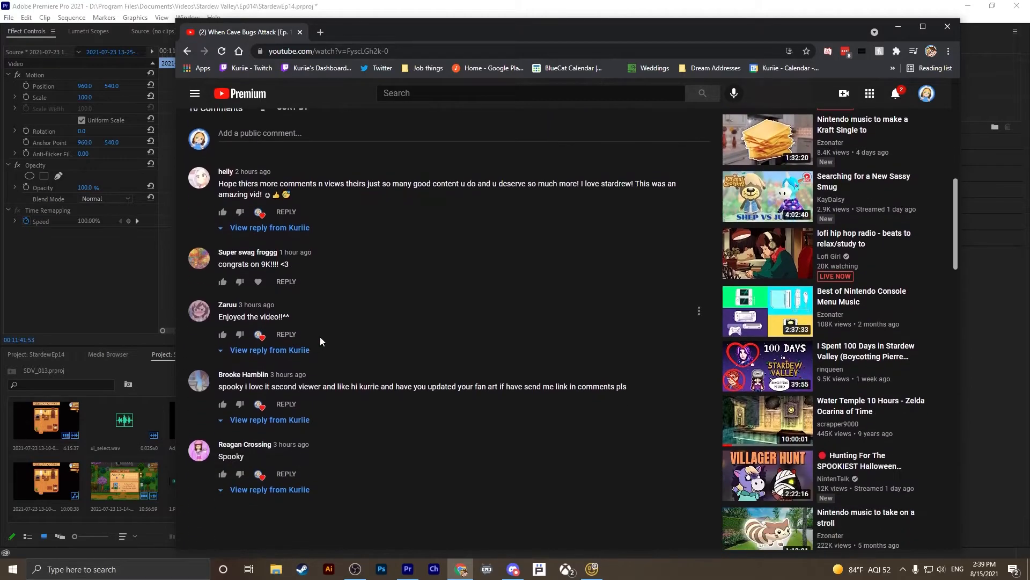
scroll(318, 337, up, 6)
scroll(292, 311, down, 4)
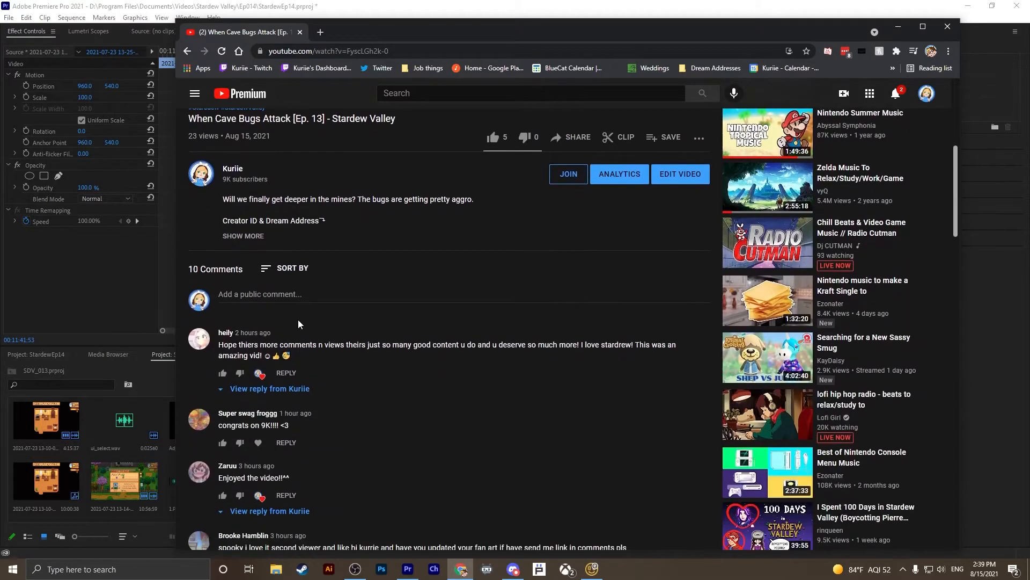
drag(228, 291, 292, 303)
scroll(292, 303, down, 2)
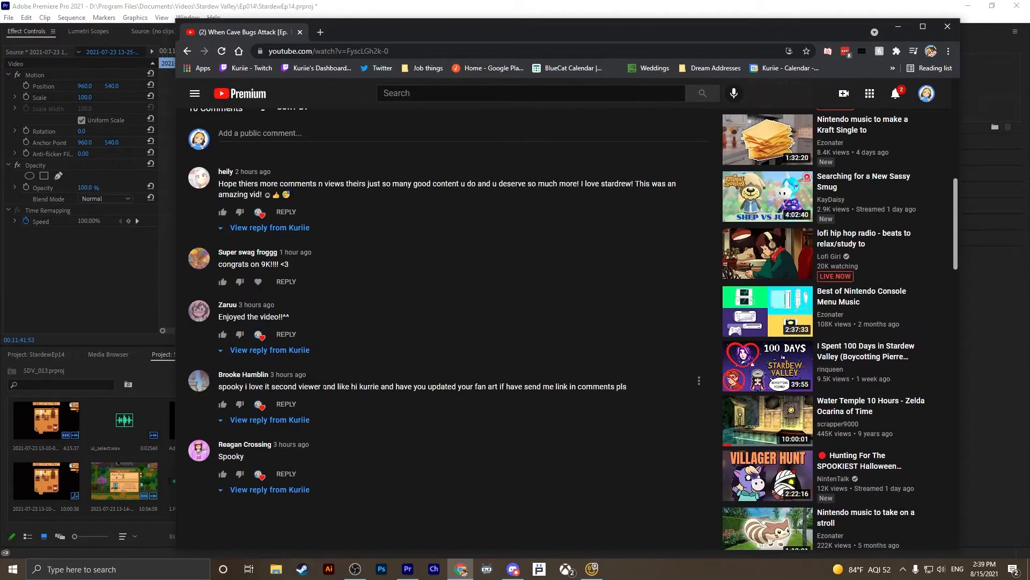
scroll(335, 386, up, 2)
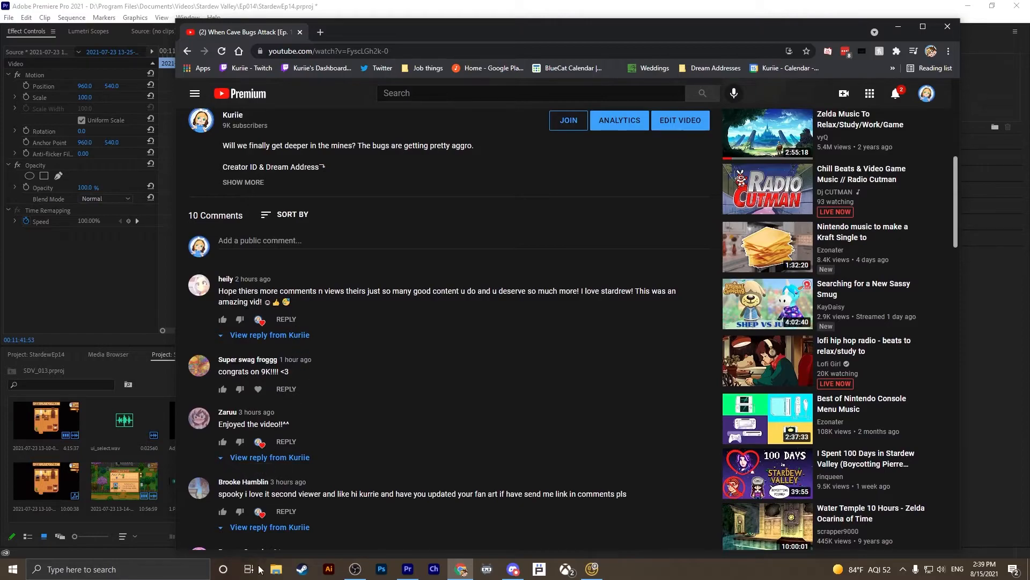
Open Snipping Tool and capture the first viewer comment with its avatar and text as a rectangular snip
click(133, 568)
text(snipp)
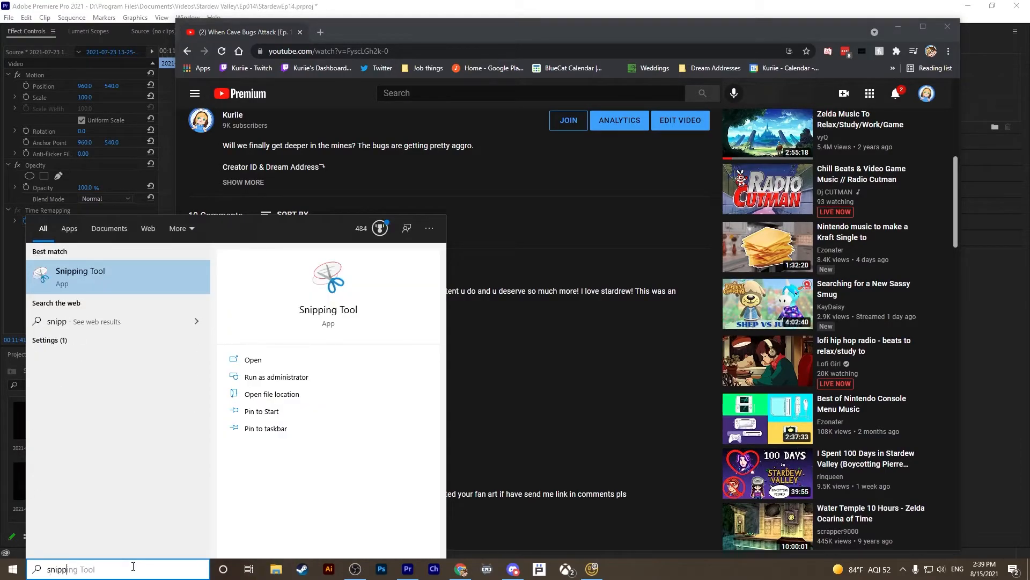
click(133, 277)
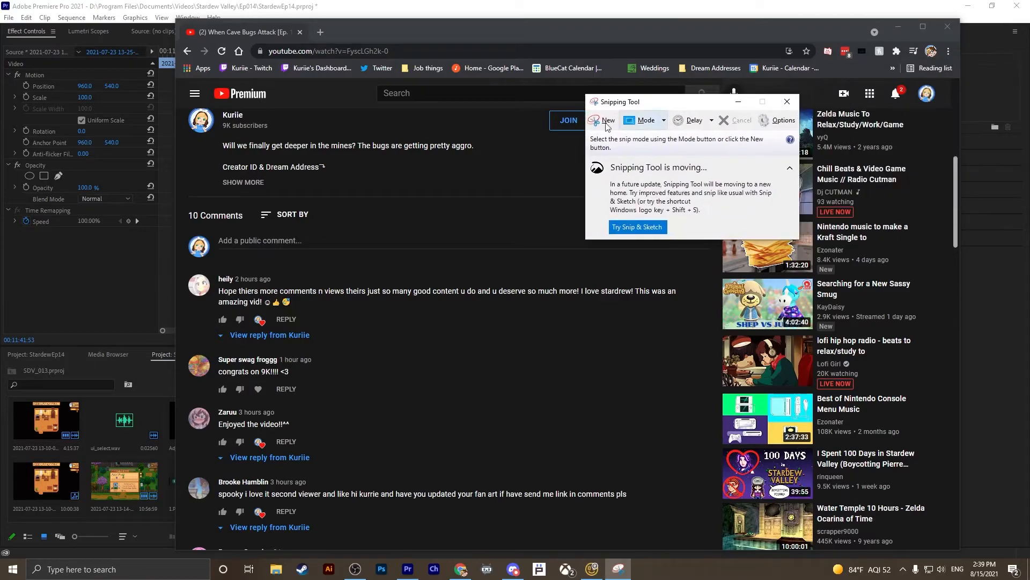
click(608, 122)
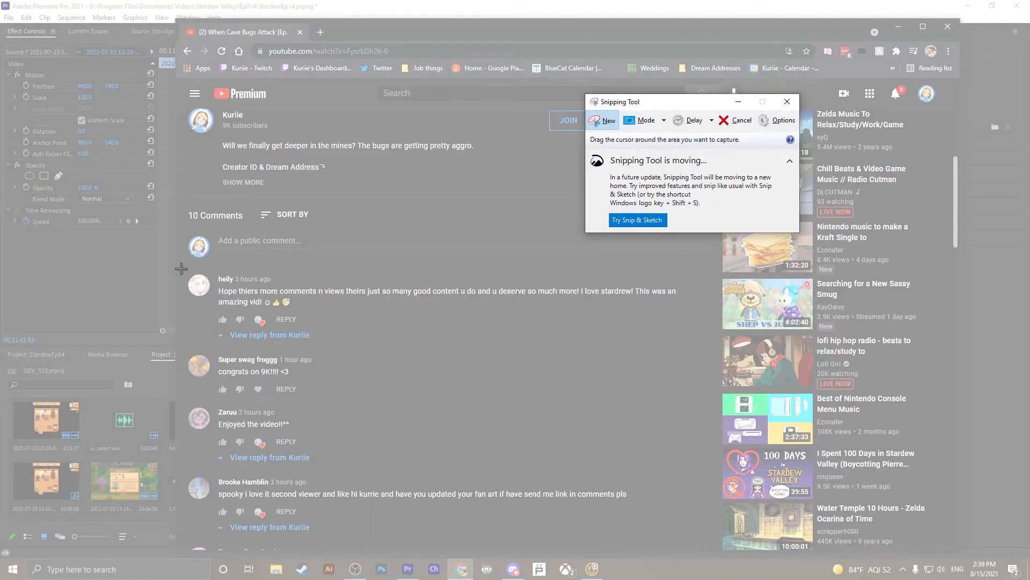
drag(181, 265, 683, 313)
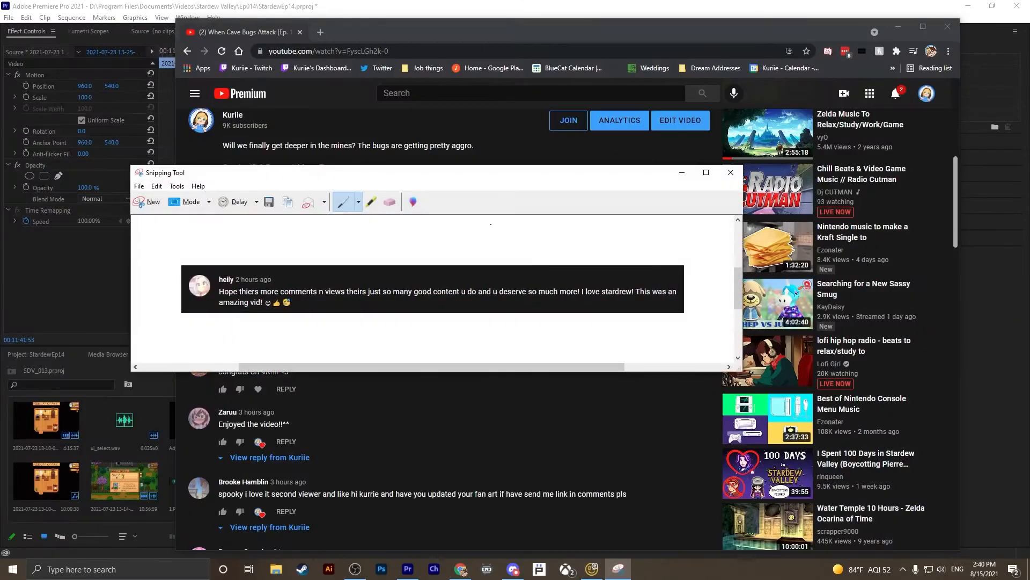
Start saving the snip and create a folder named 20210815 inside Videos > Comment Shoutouts
click(269, 202)
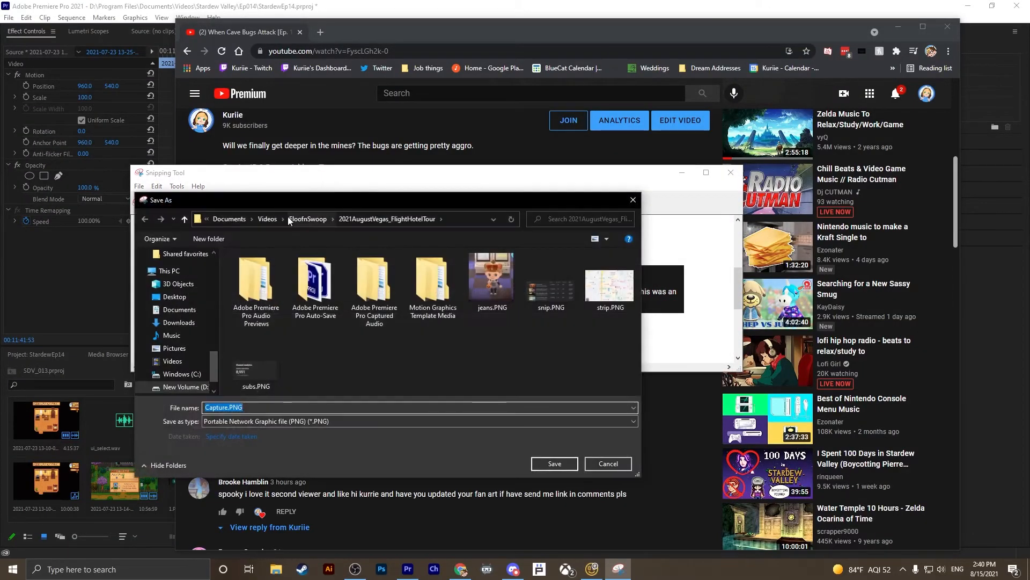
click(268, 219)
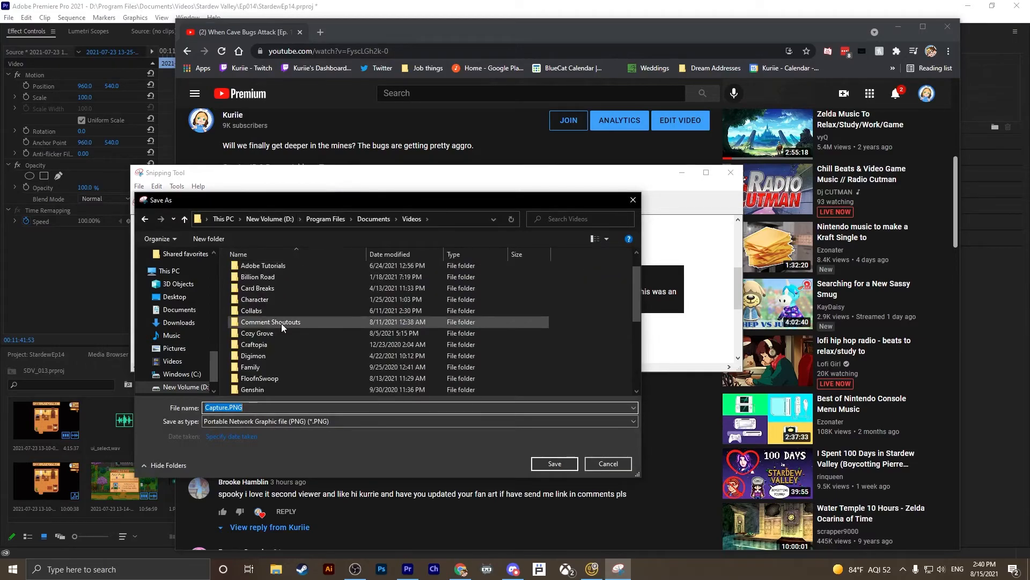
double_click(281, 321)
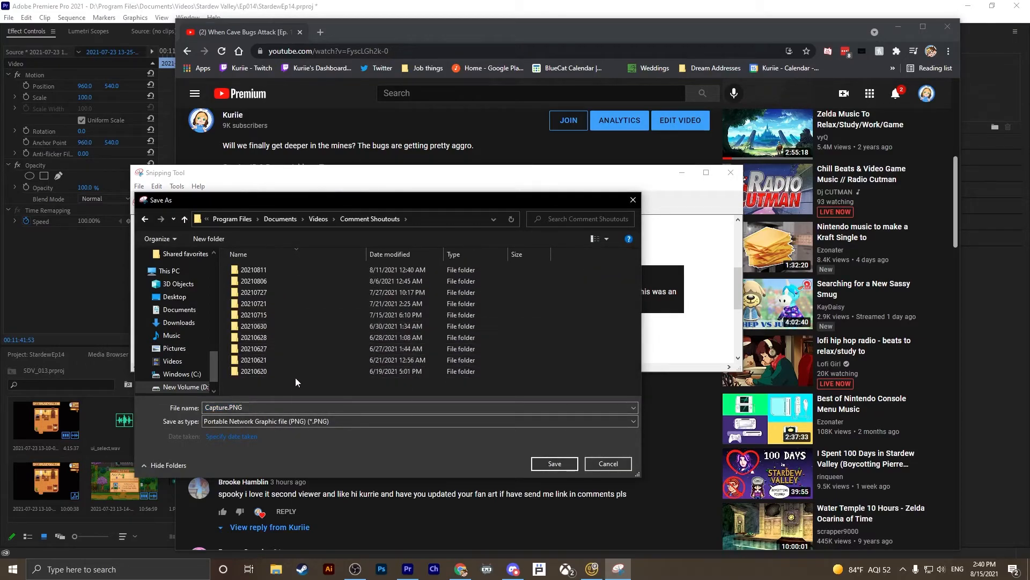
right_click(295, 377)
mouse_move(351, 492)
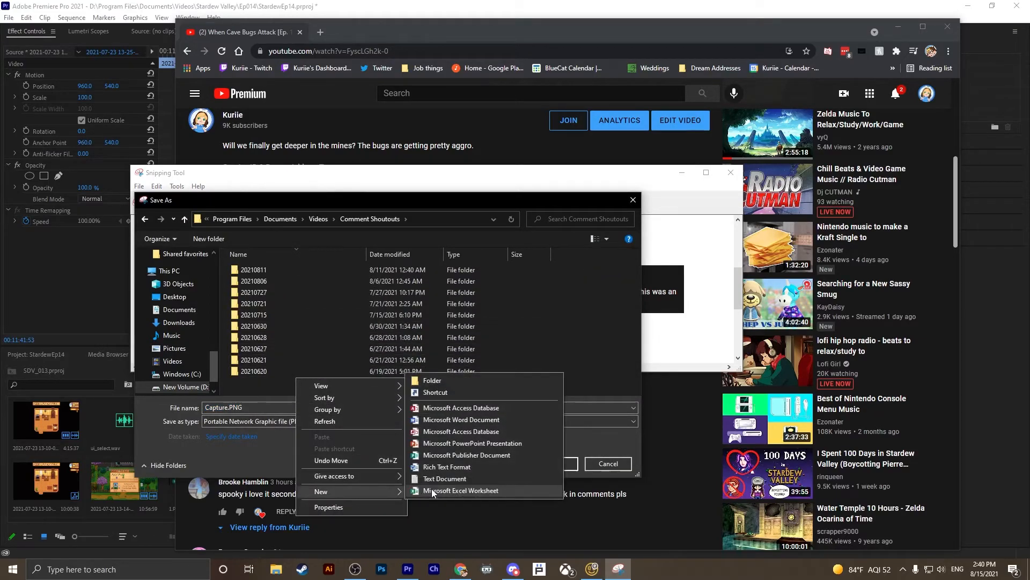
click(442, 381)
text(2021)
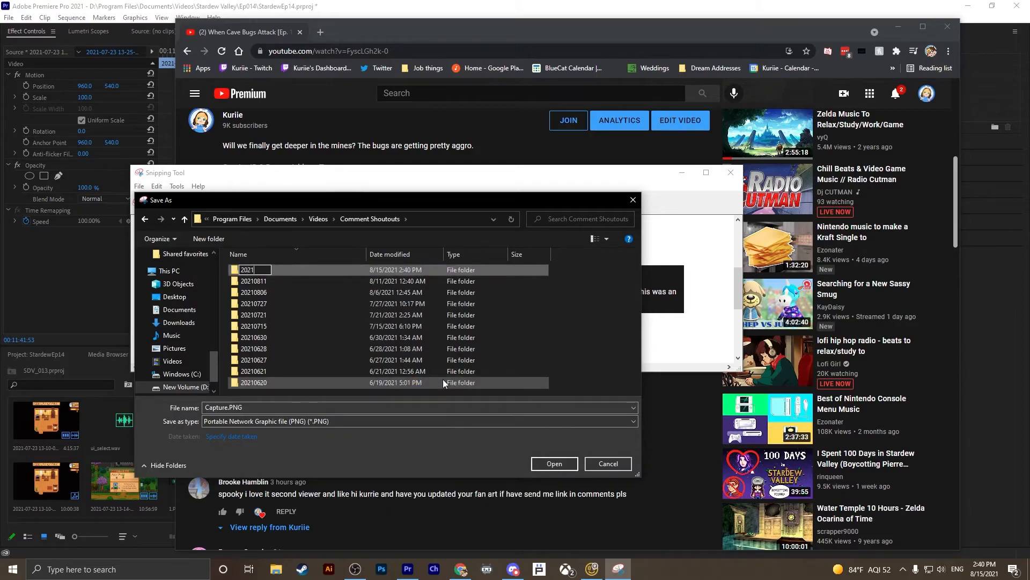
text(0815)
key(Return)
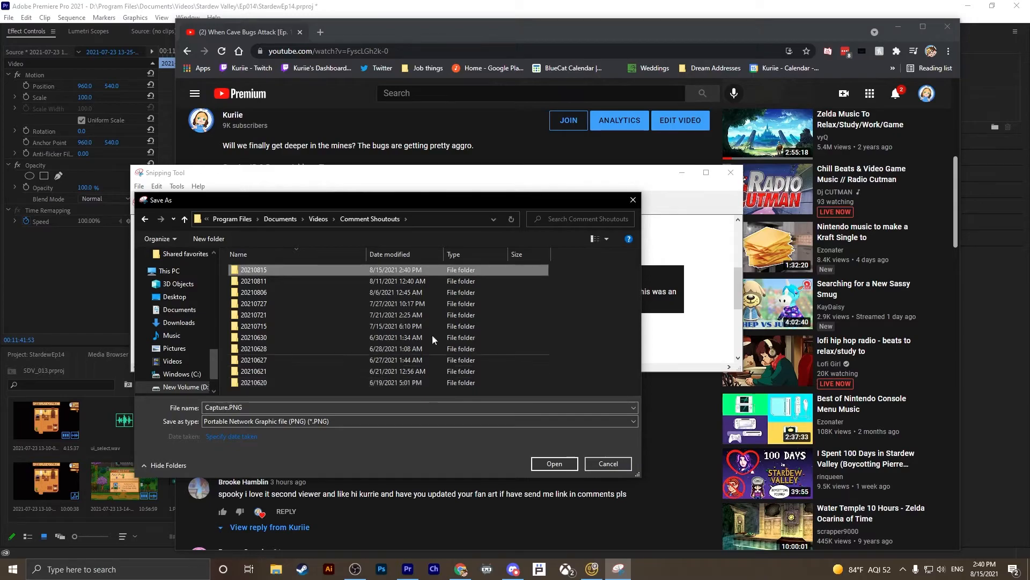
Save the first comment snip in the 20210815 folder as a PNG named after its commenter
double_click(298, 272)
click(227, 406)
click(227, 407)
drag(294, 197, 513, 187)
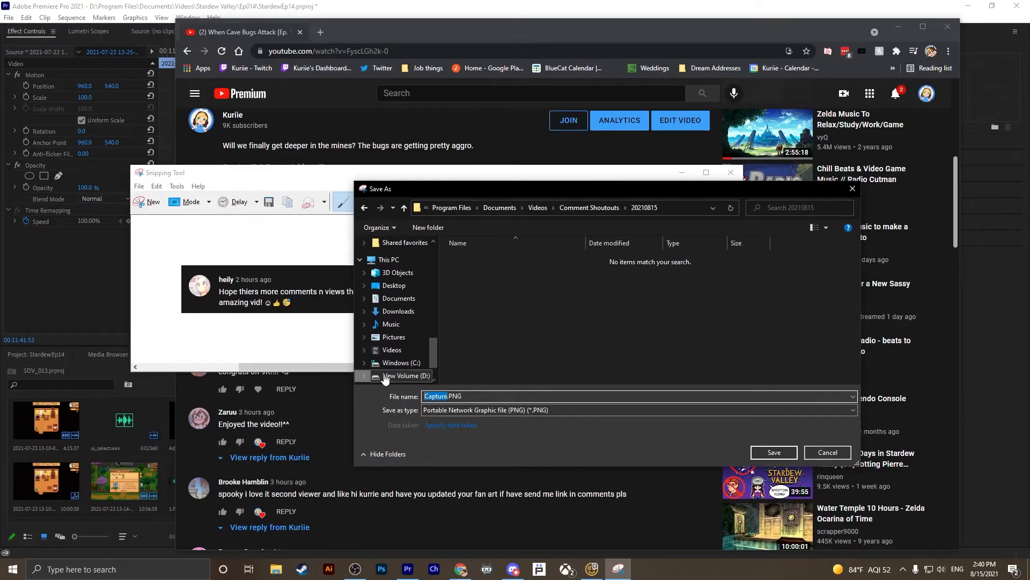
key(Return)
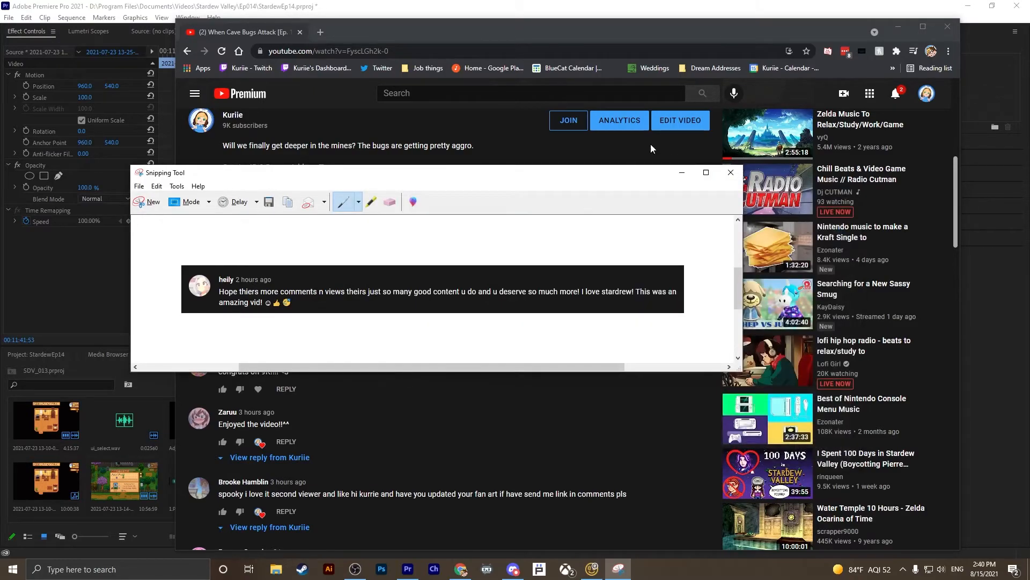
Capture the "congrats on 9K!!!! <3" comment with its avatar and save the snip as frogg
click(146, 202)
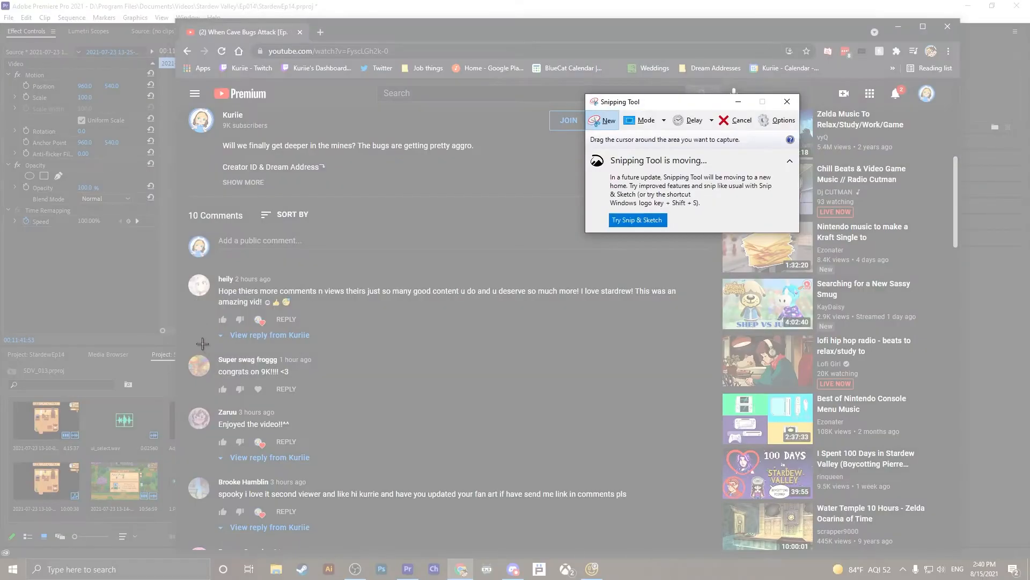
drag(180, 350, 319, 384)
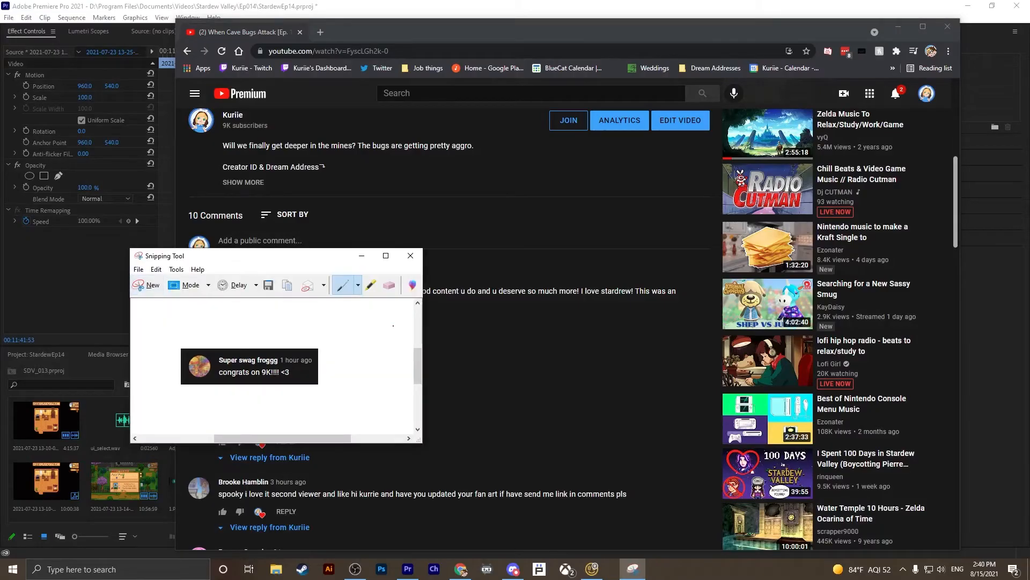
click(269, 286)
text(froggg)
key(Return)
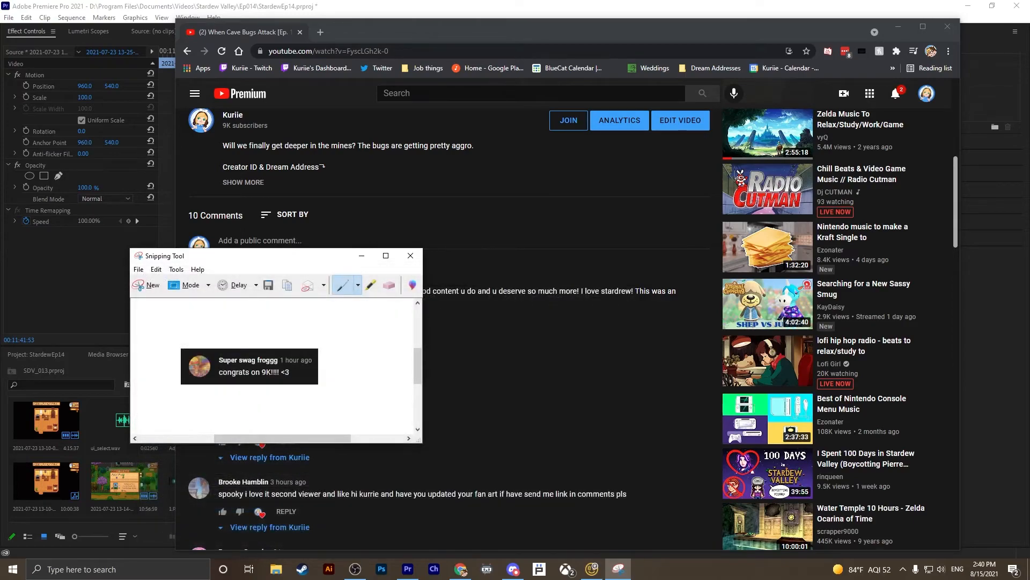
Capture the "Enjoyed the video!!^^" comment with its avatar and save the snip under its commenter's username
click(148, 285)
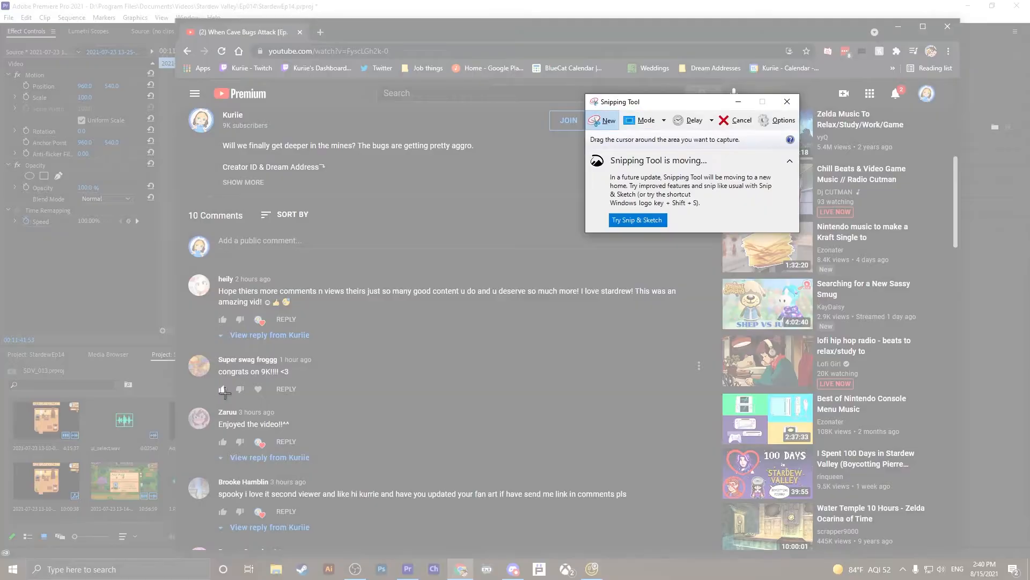
drag(183, 397, 319, 439)
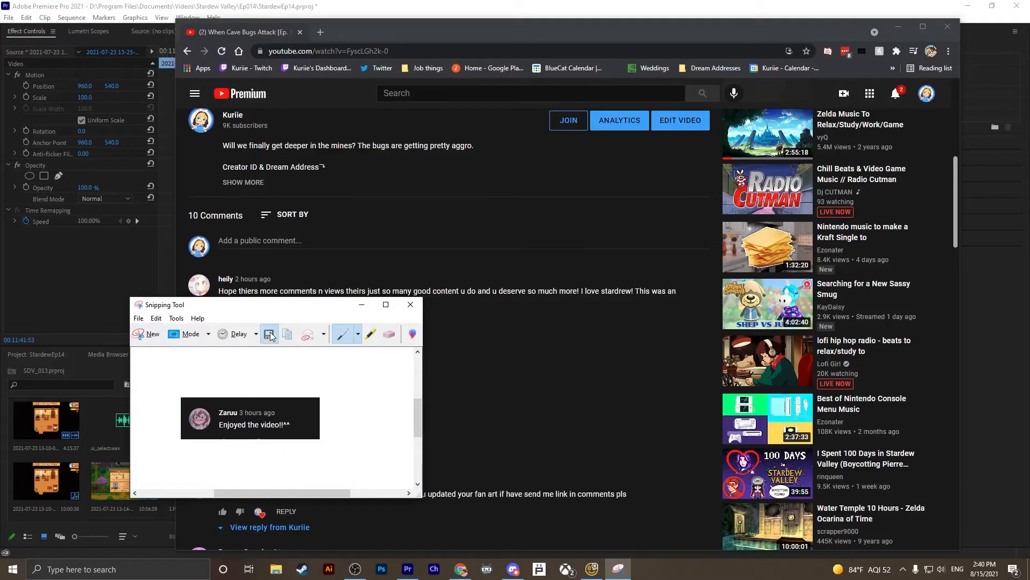
click(269, 336)
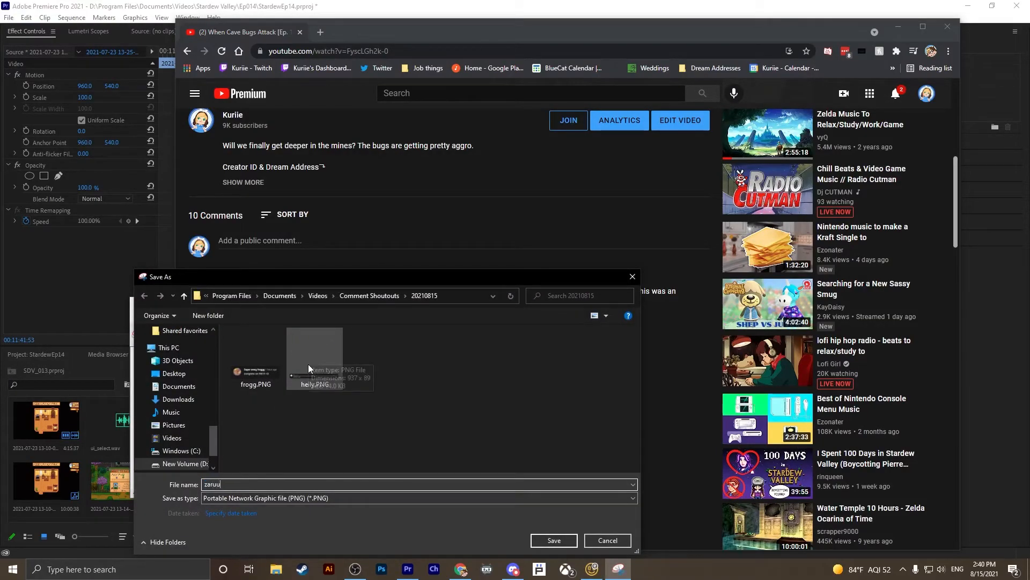
key(Return)
Snip the start of the "spooky i love it second viewer" comment, save it under the commenter's name, and close Snipping Tool and the browser
key(ctrl+n)
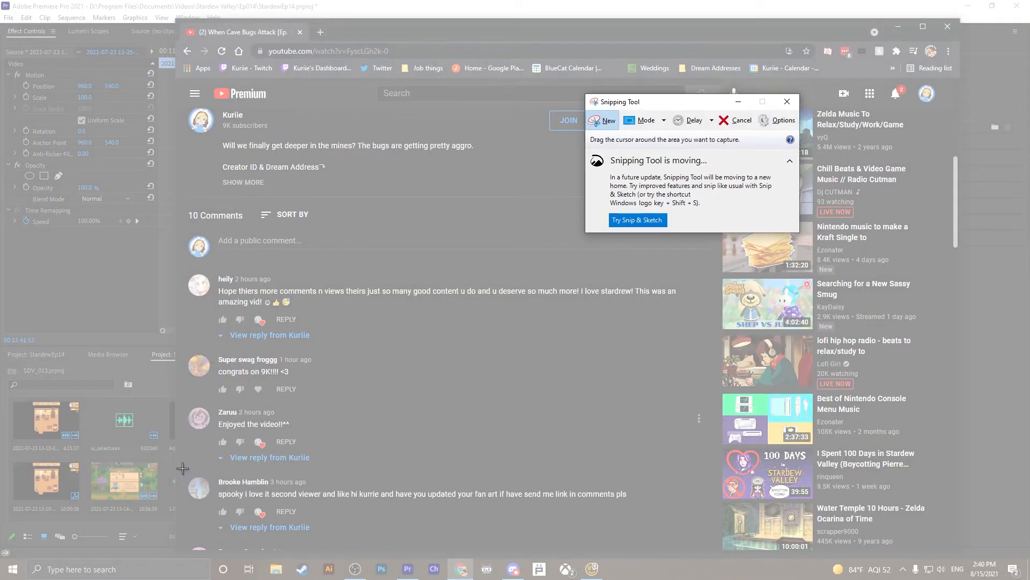
drag(177, 455, 323, 494)
key(ctrl+s)
key(Return)
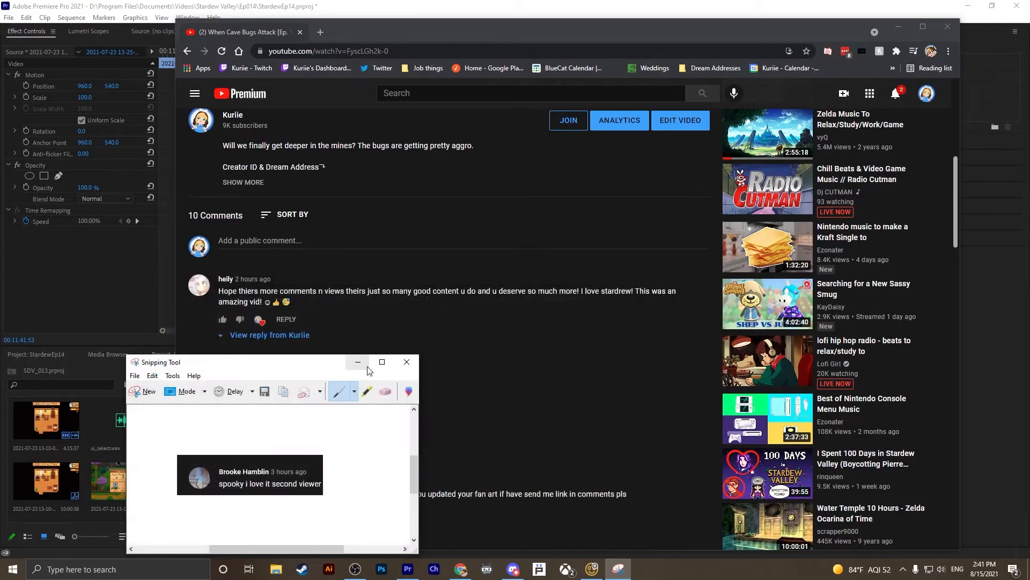
click(398, 369)
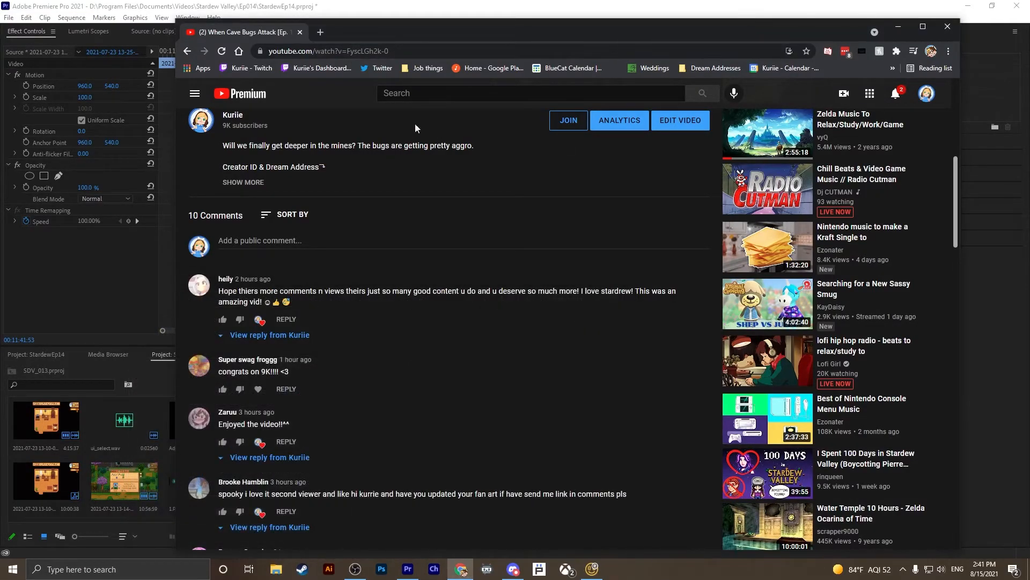
click(956, 31)
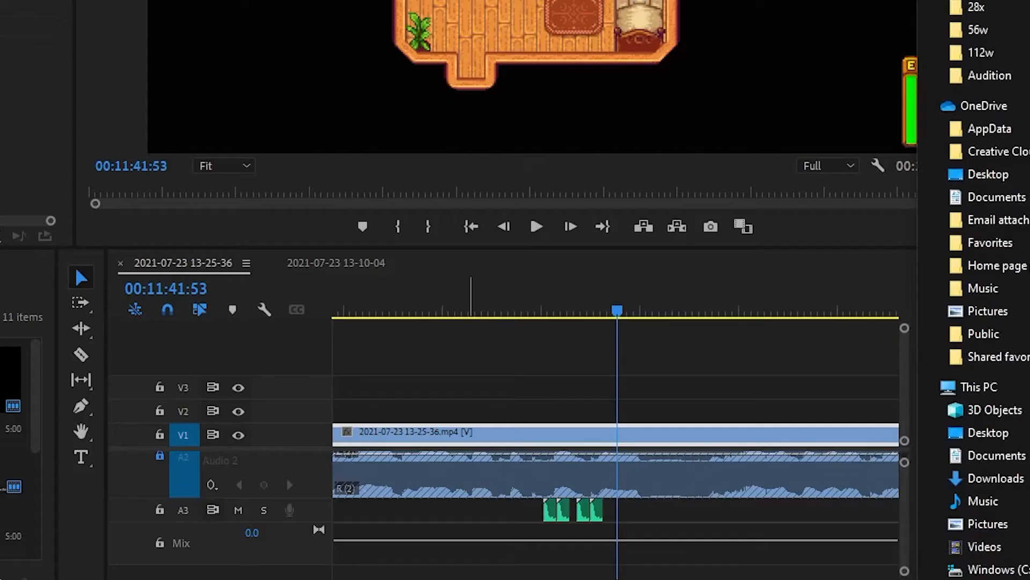
Place the "spooky i love it" snip on V2 at the first overlay sound, with scale 213 and position 313, 133
drag(1022, 125, 553, 416)
drag(542, 315, 529, 311)
scroll(559, 368, up, 4)
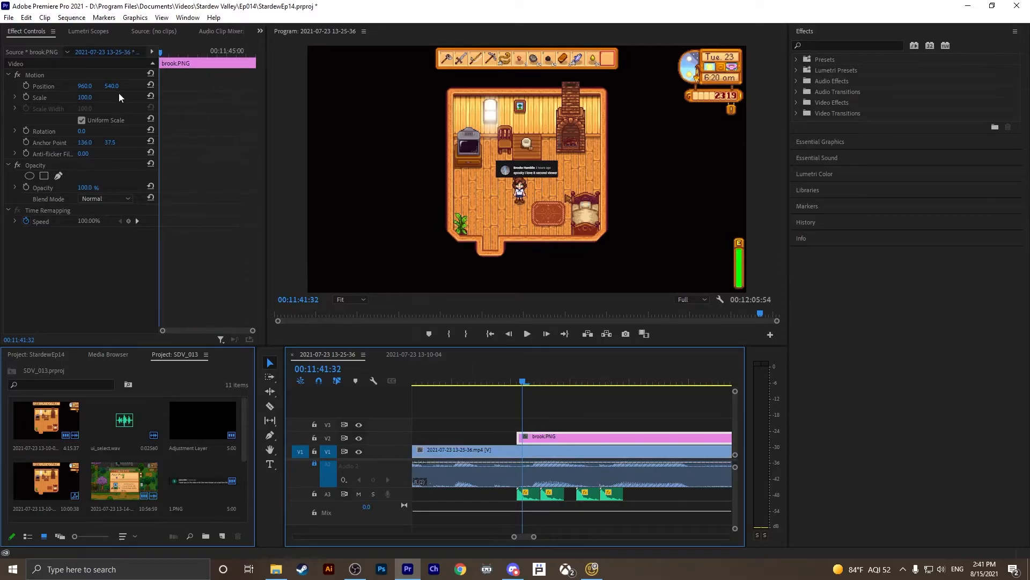
drag(85, 97, 113, 97)
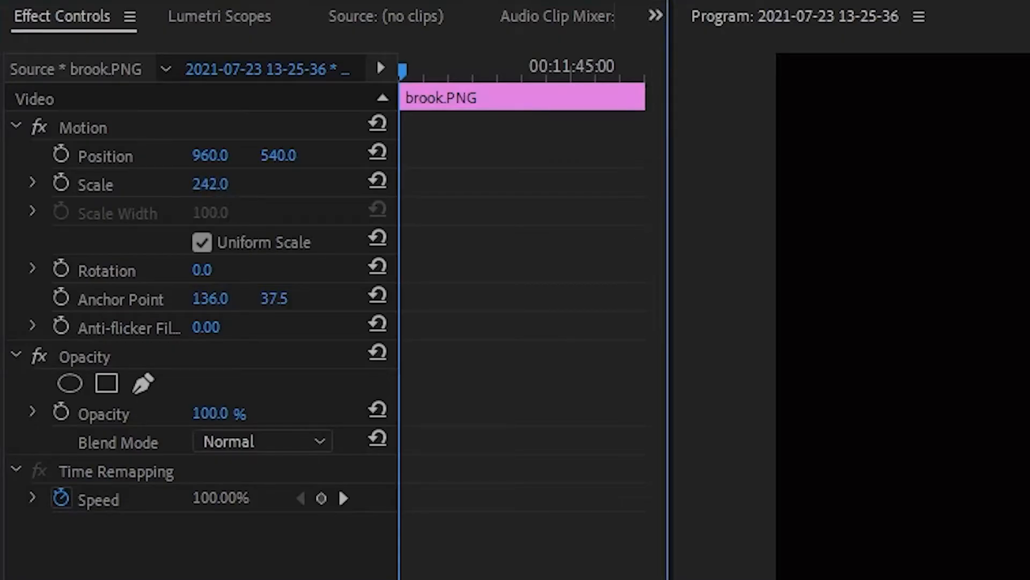
drag(210, 156, 316, 170)
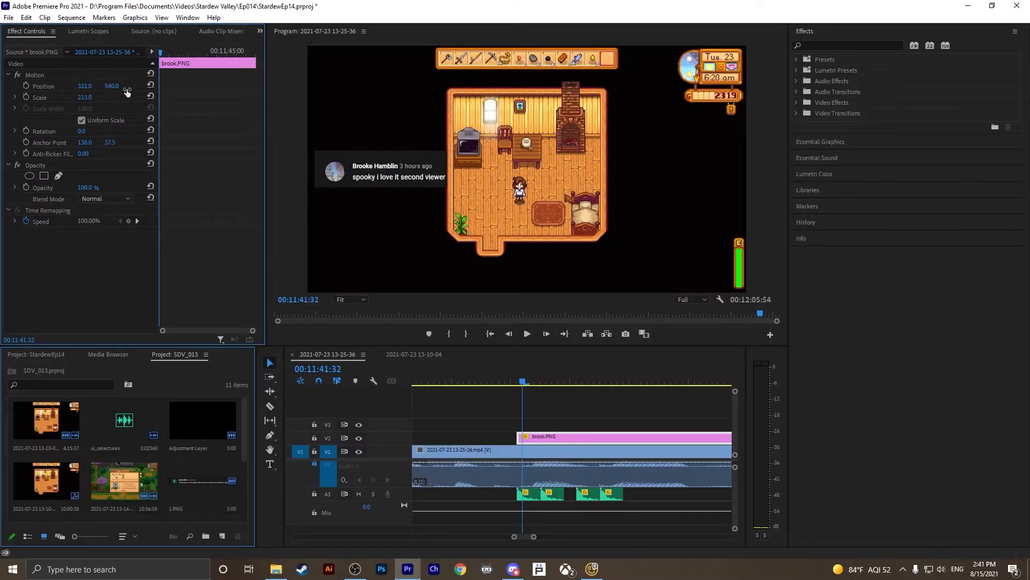
drag(126, 92, 67, 92)
Add frogg.PNG on V3 at the second overlay sound, with scale 272 and position 1472, 373
key(alt+Tab)
drag(976, 156, 538, 422)
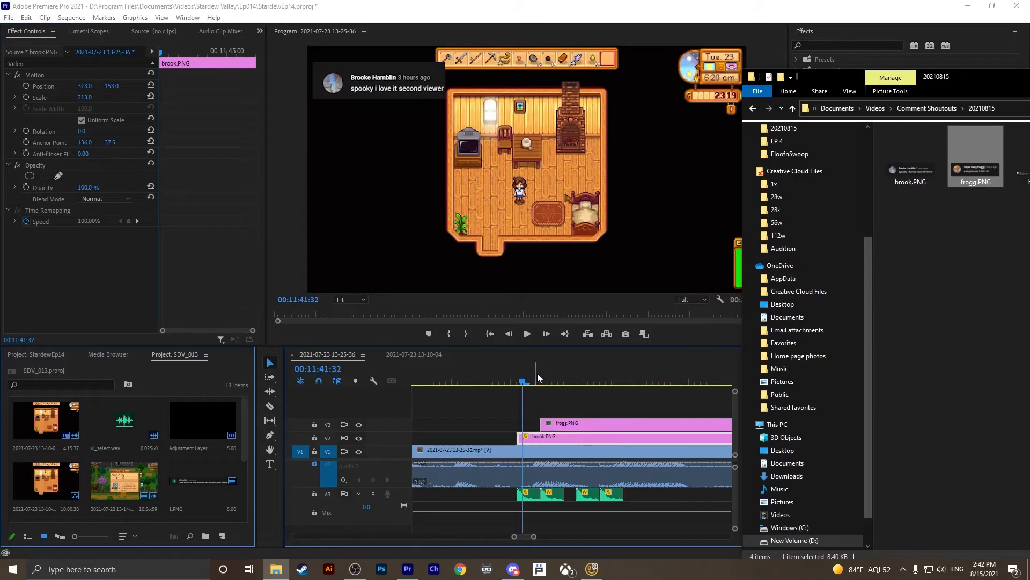
drag(92, 86, 54, 86)
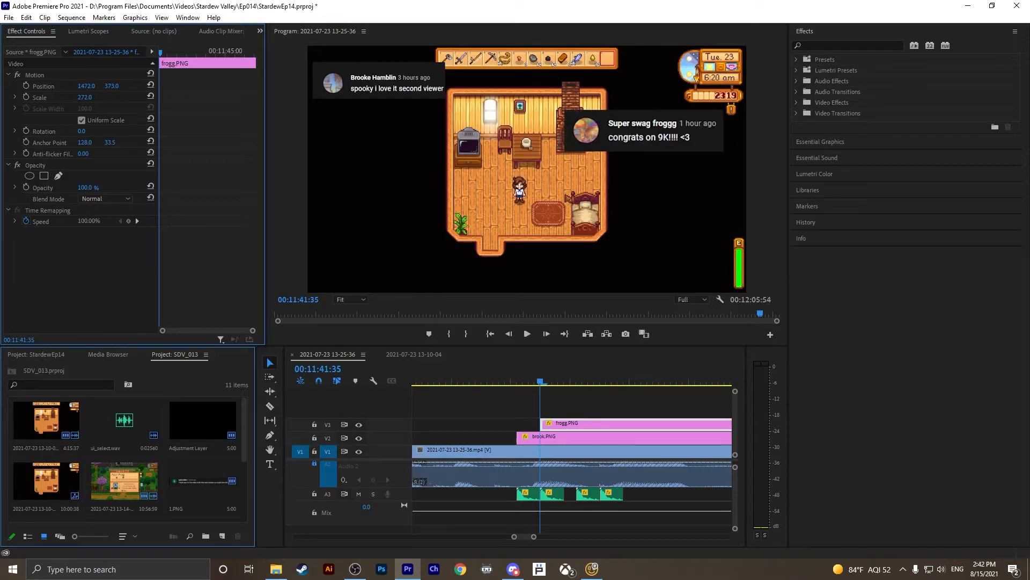
Add the "Enjoyed the video" snip on V4 at the third overlay sound, with scale 249 and position 463, 544
key(alt+Tab)
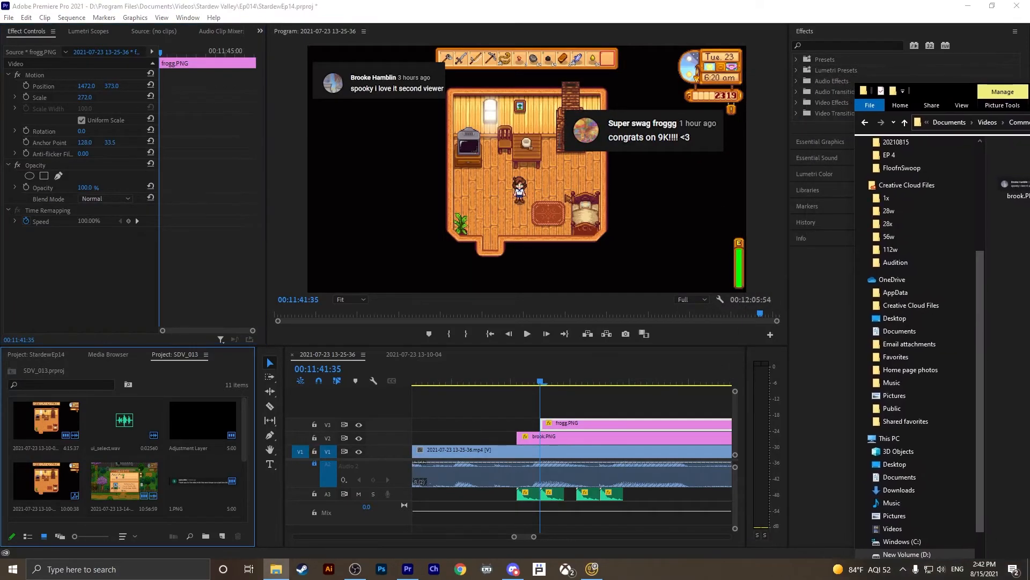
drag(1020, 188, 578, 409)
click(593, 378)
click(615, 410)
drag(85, 97, 22, 85)
drag(112, 86, 203, 86)
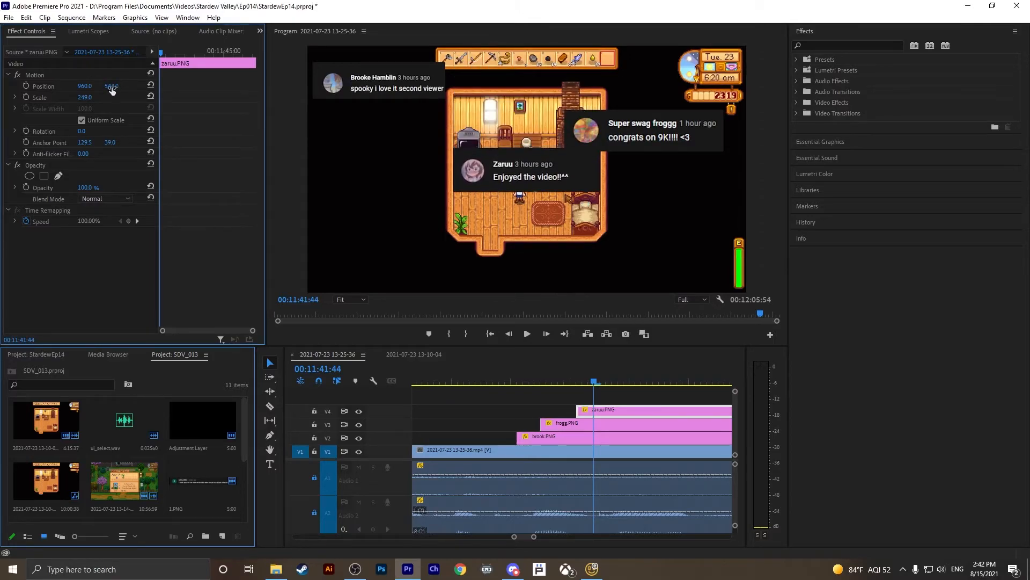
drag(84, 86, 161, 87)
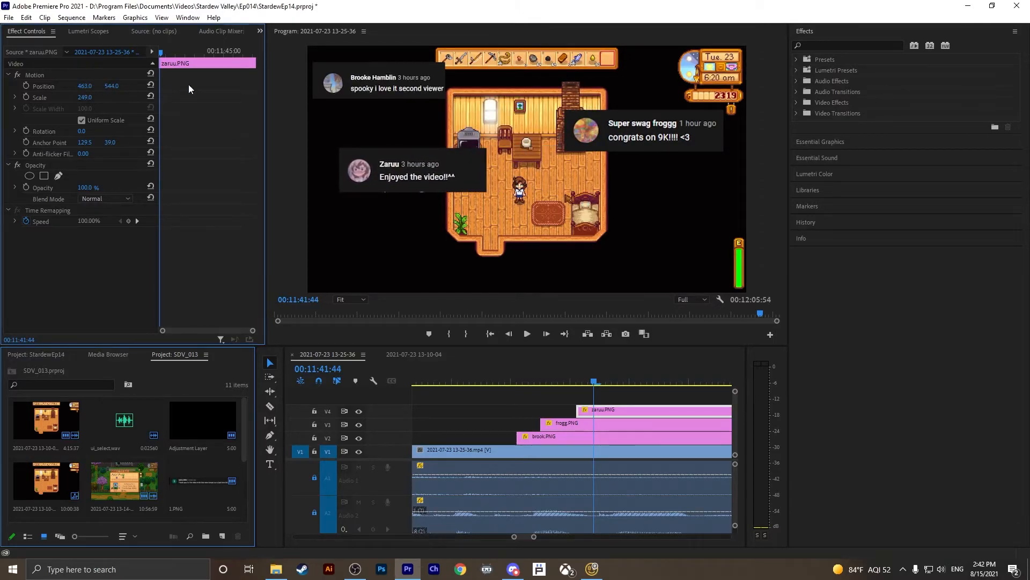
Add the "Hope thiers more comments" snip on V5 at the fourth overlay sound, with scale 177 and position 960, 877
drag(1025, 322, 623, 398)
scroll(738, 484, down, 2)
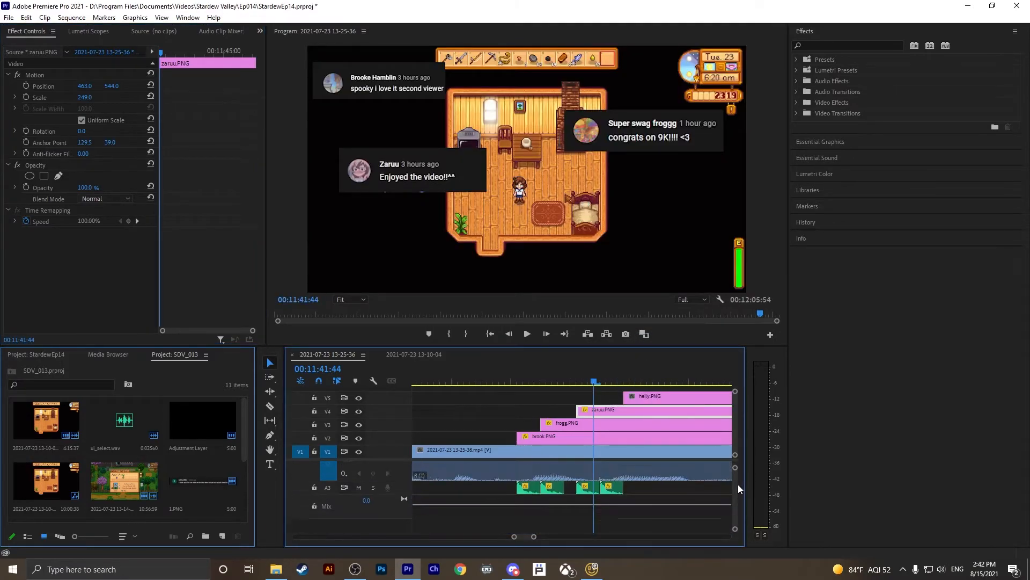
drag(645, 398, 622, 398)
click(618, 376)
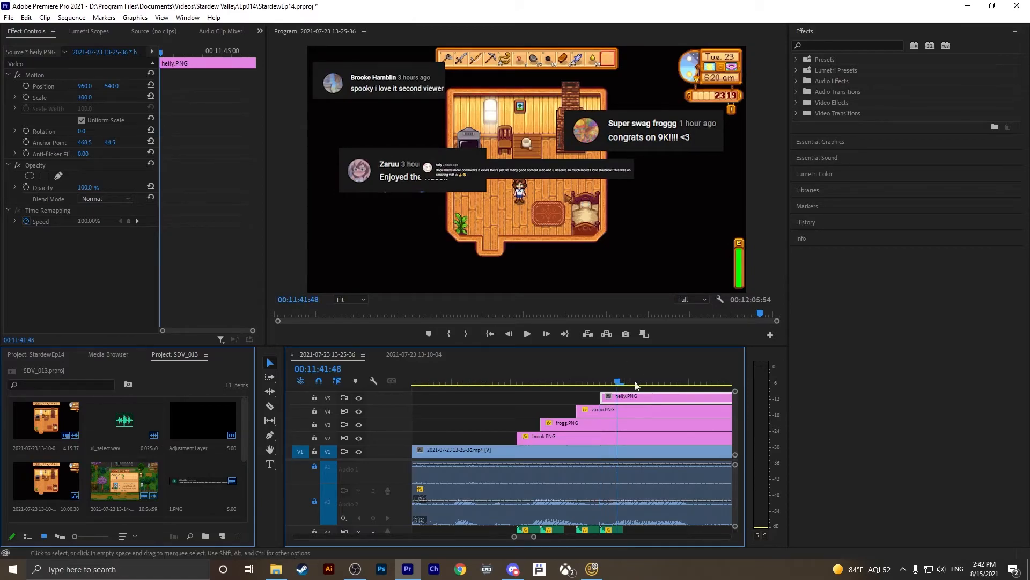
drag(85, 98, 593, 211)
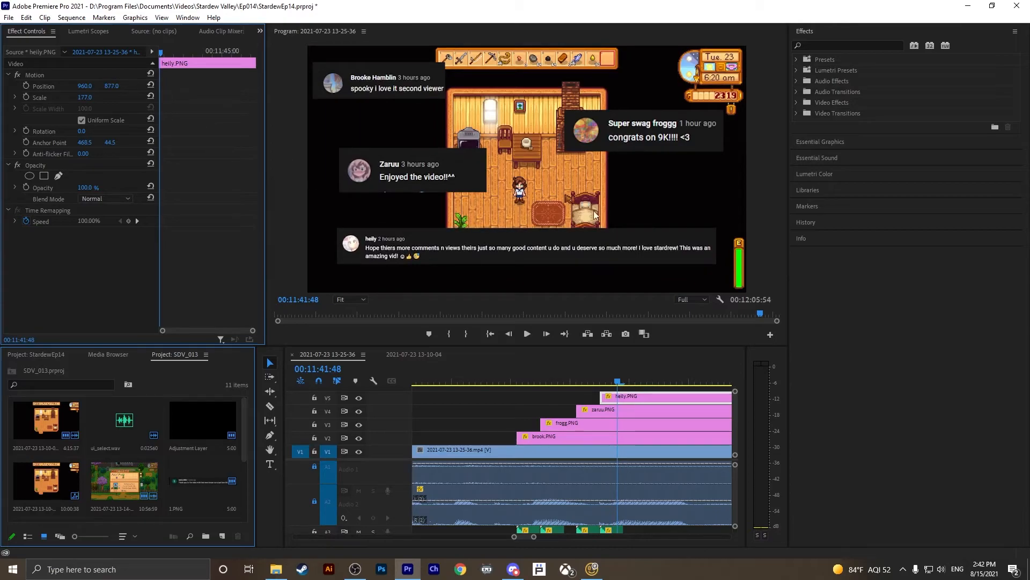
Play back the shoutout section from before the first comment overlay to check the timing of the overlays and sounds
click(501, 372)
key(space)
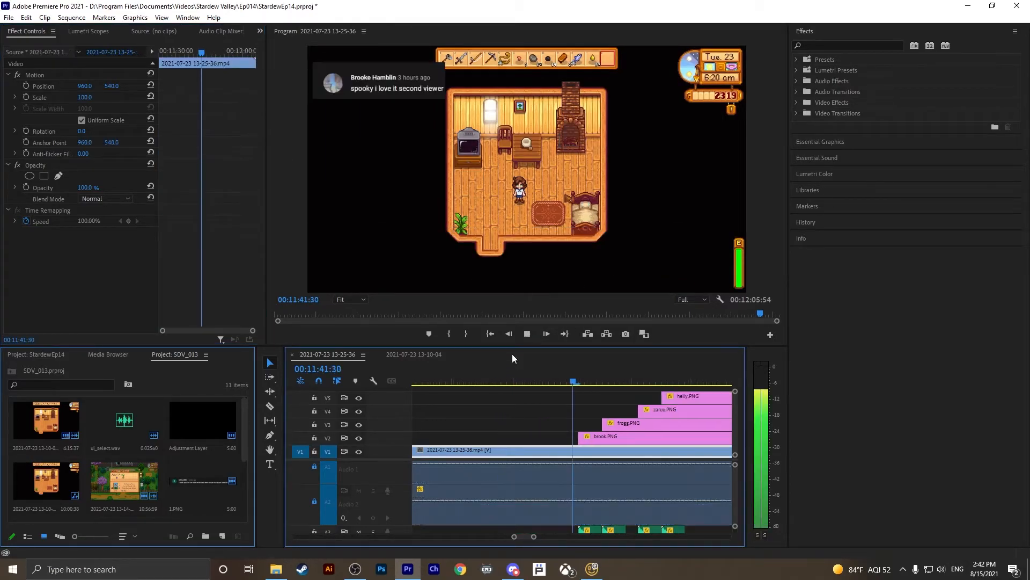
key(minus)
key(equal)
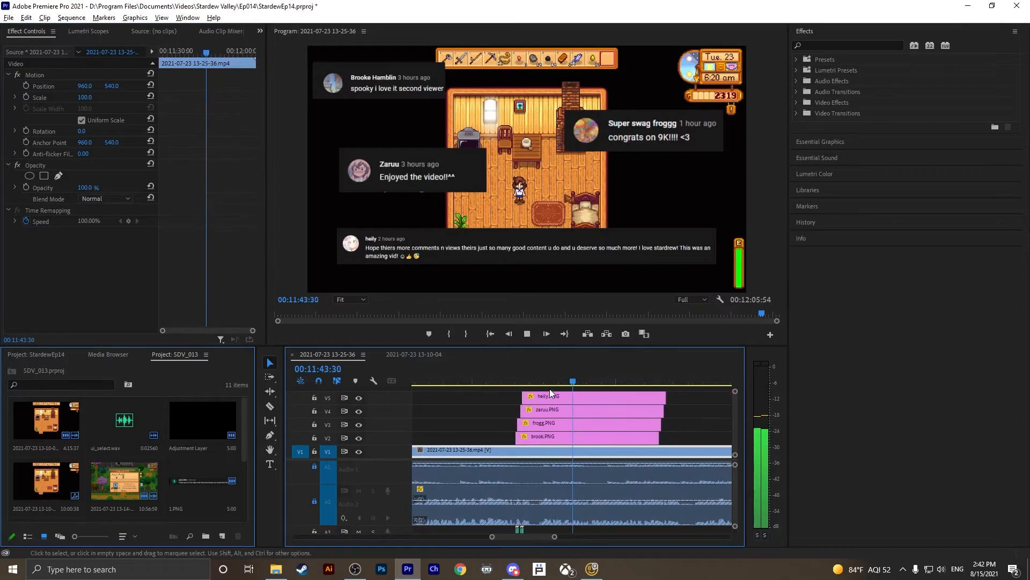
key(minus)
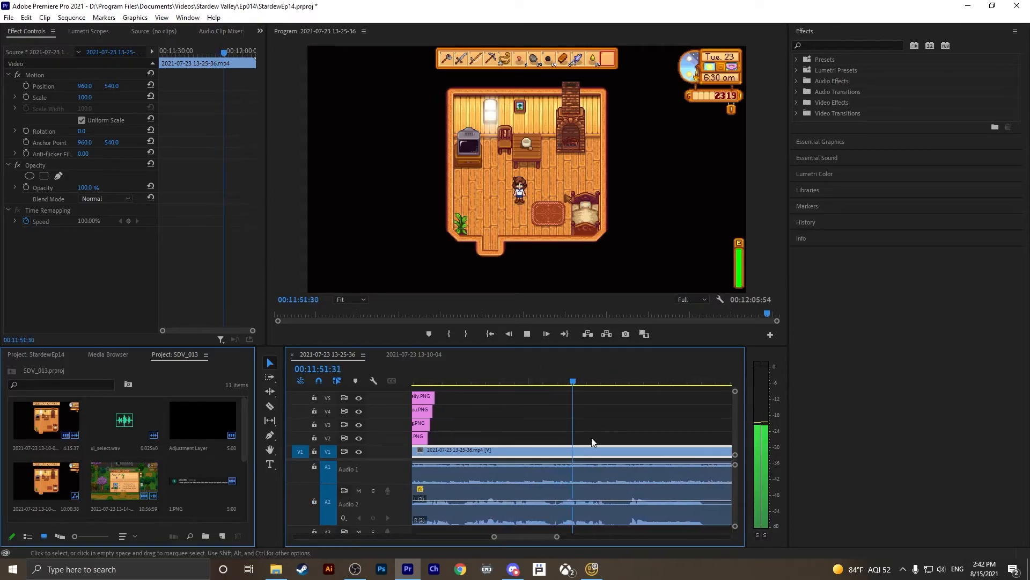
key(space)
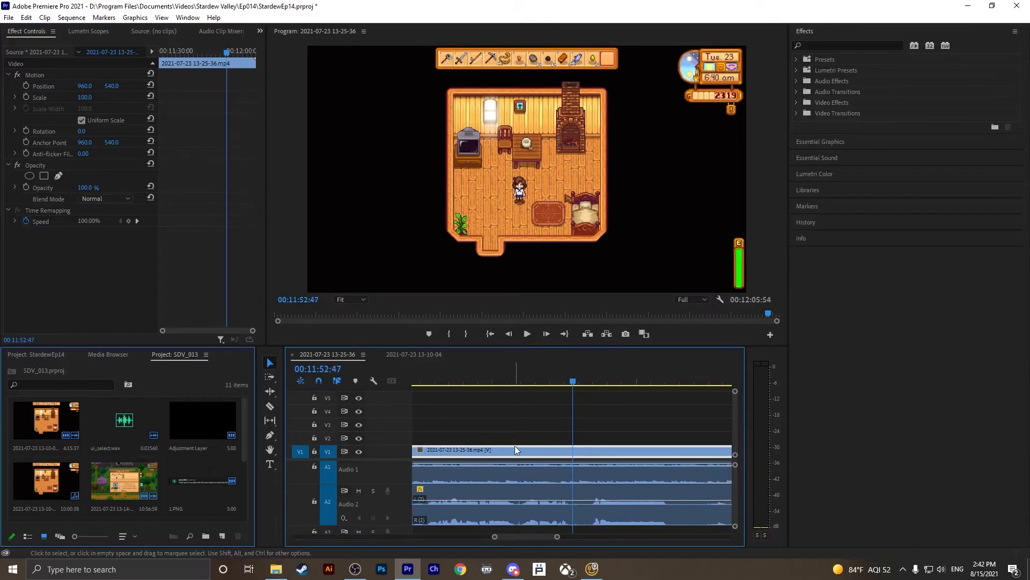
Scrub around the end of the four comment overlays to judge how long they should stay on screen
scroll(514, 446, up, 5)
drag(516, 378, 566, 378)
key(space)
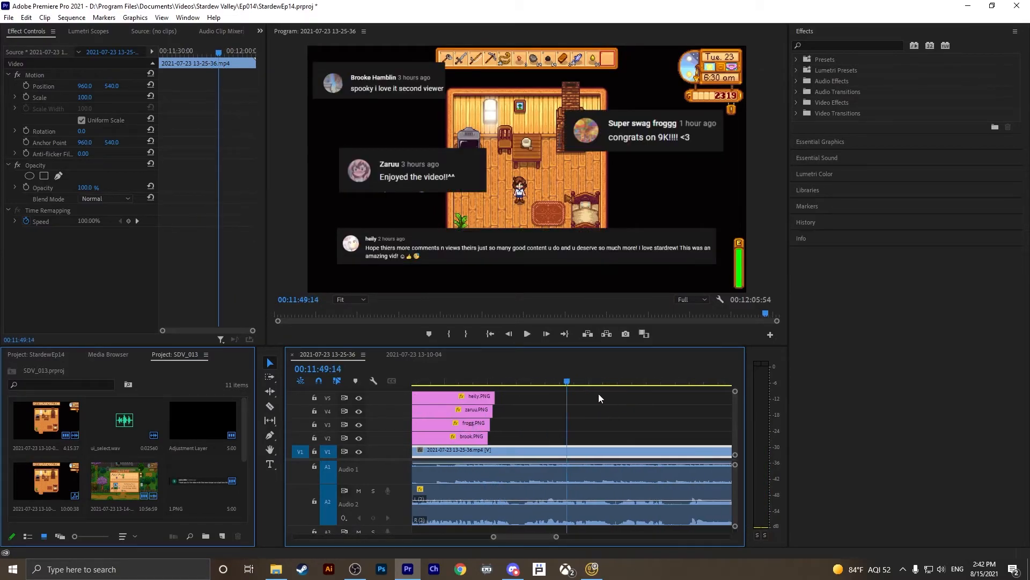
click(464, 382)
click(597, 382)
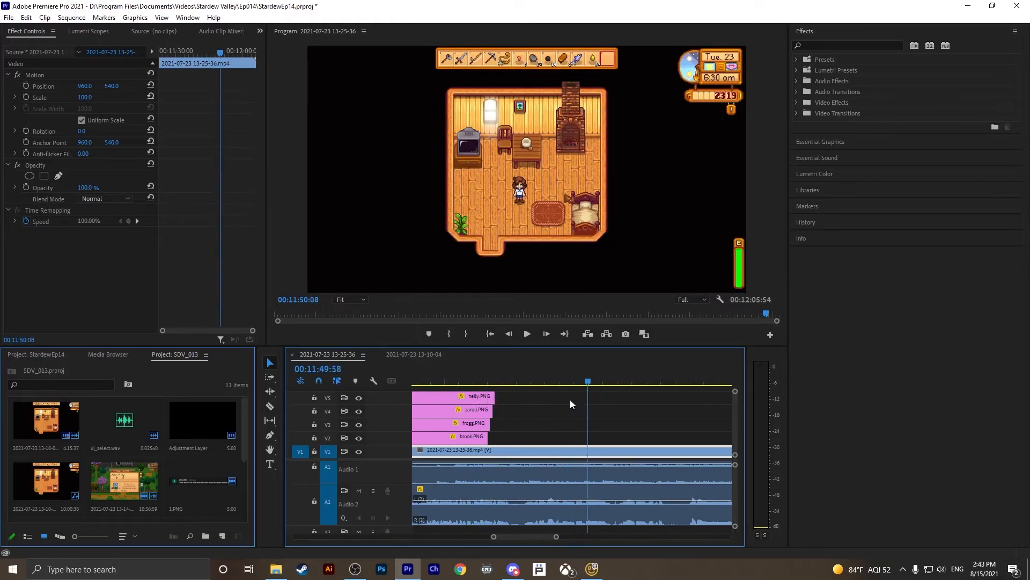
click(490, 382)
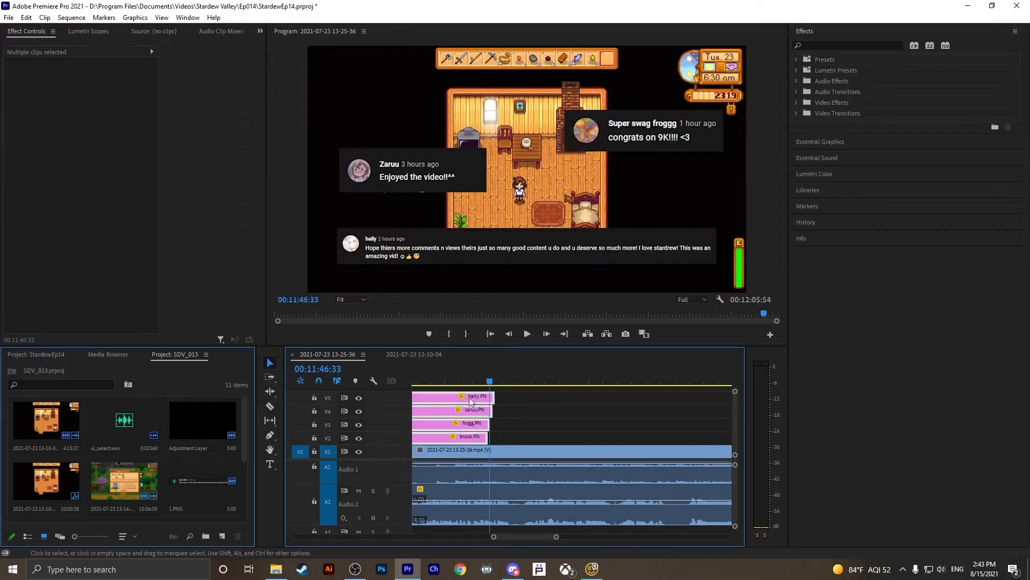
drag(462, 382, 603, 391)
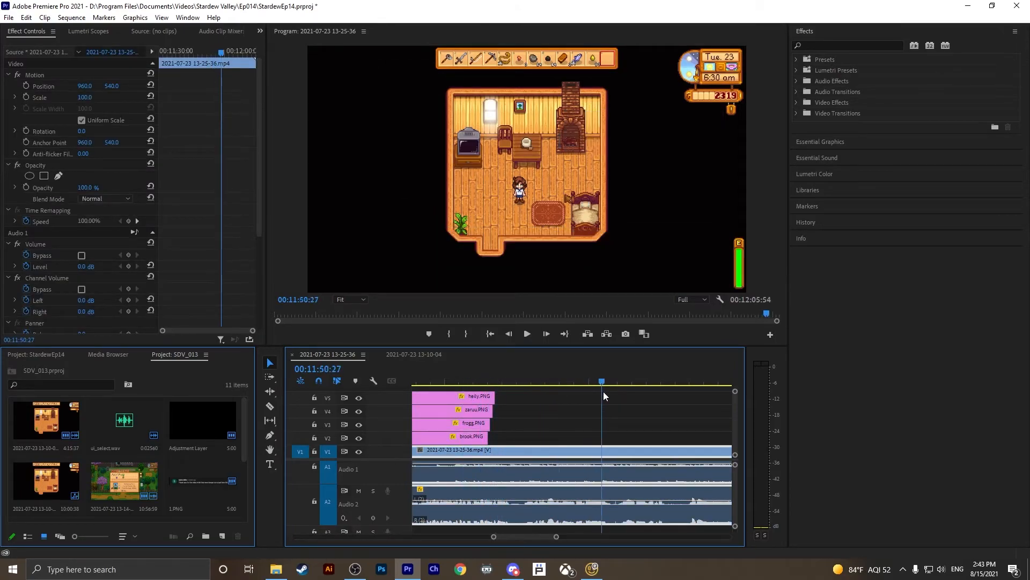
scroll(604, 392, down, 2)
scroll(602, 397, down, 2)
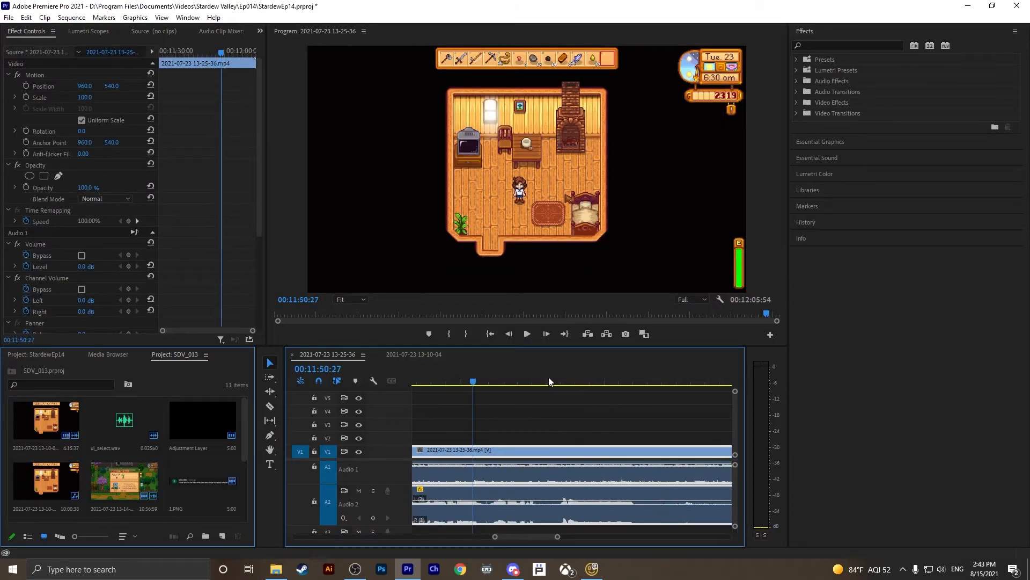
drag(555, 380, 557, 383)
click(420, 353)
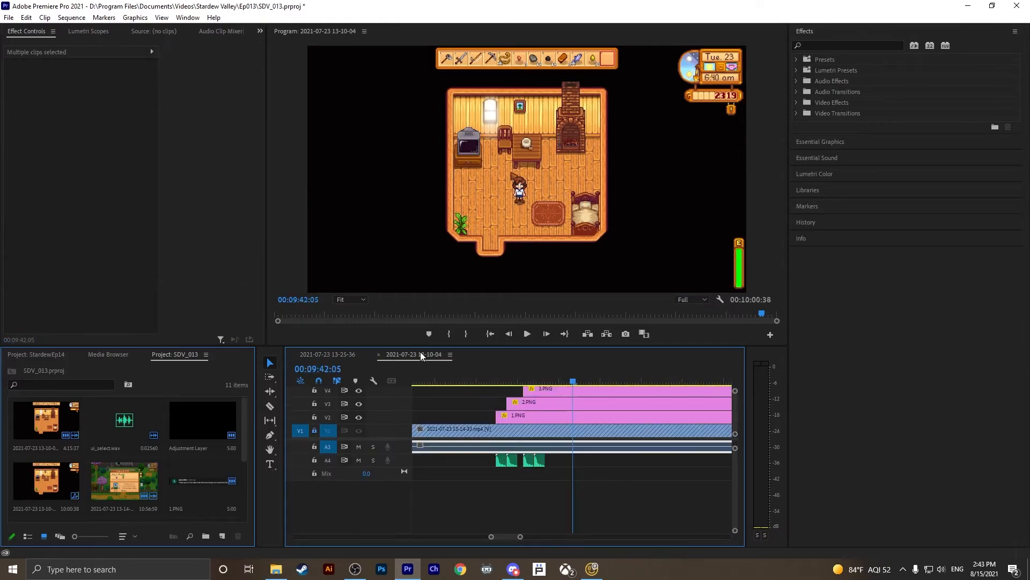
scroll(736, 475, up, 3)
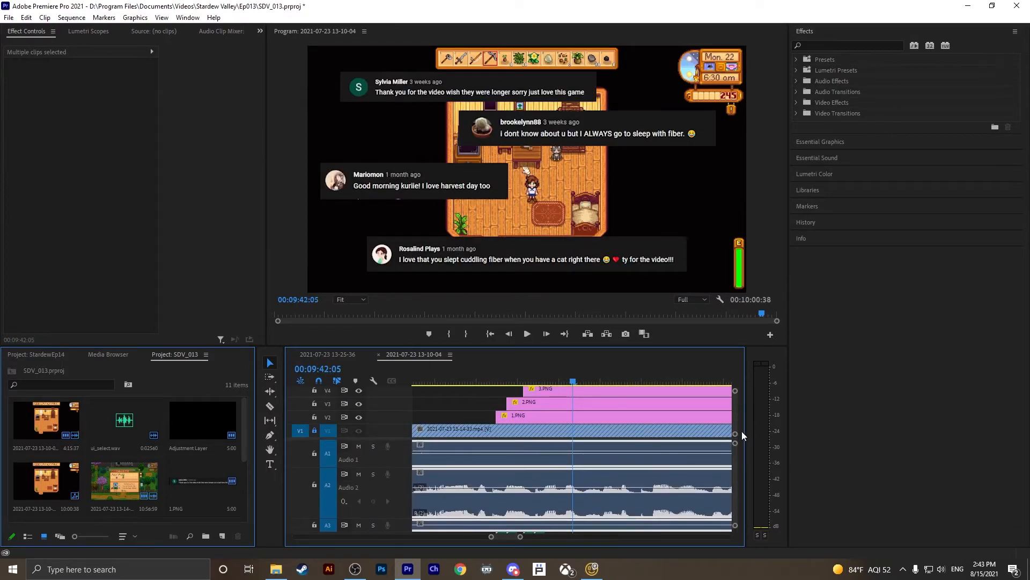
scroll(528, 537, down, 5)
scroll(524, 538, up, 3)
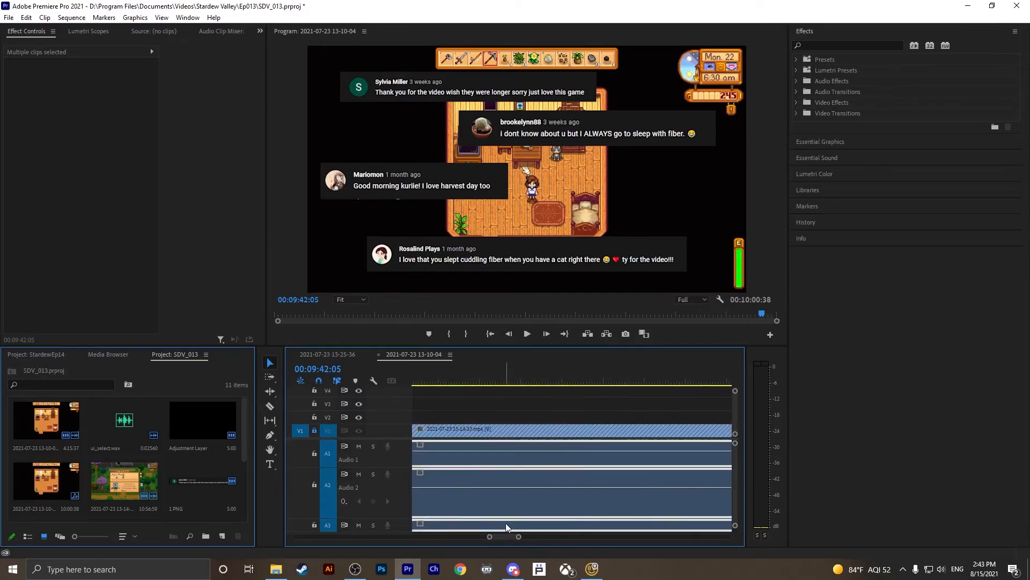
click(587, 451)
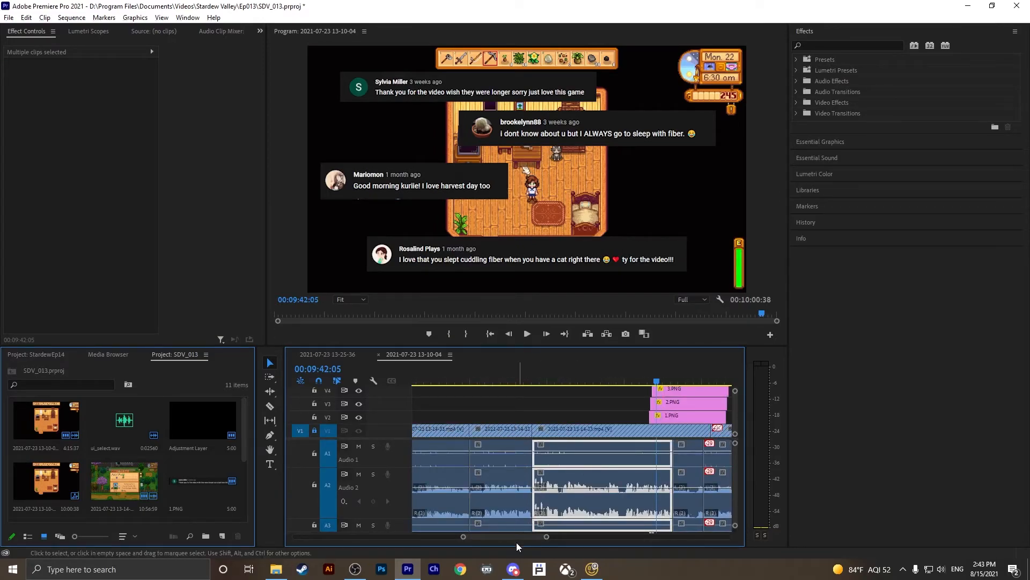
scroll(517, 539, down, 5)
scroll(523, 540, up, 3)
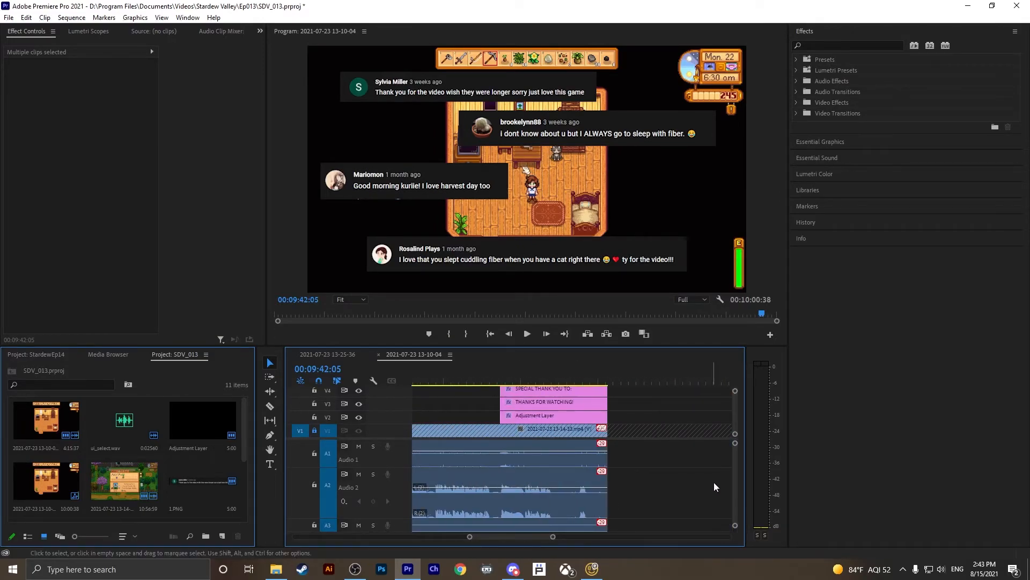
click(555, 381)
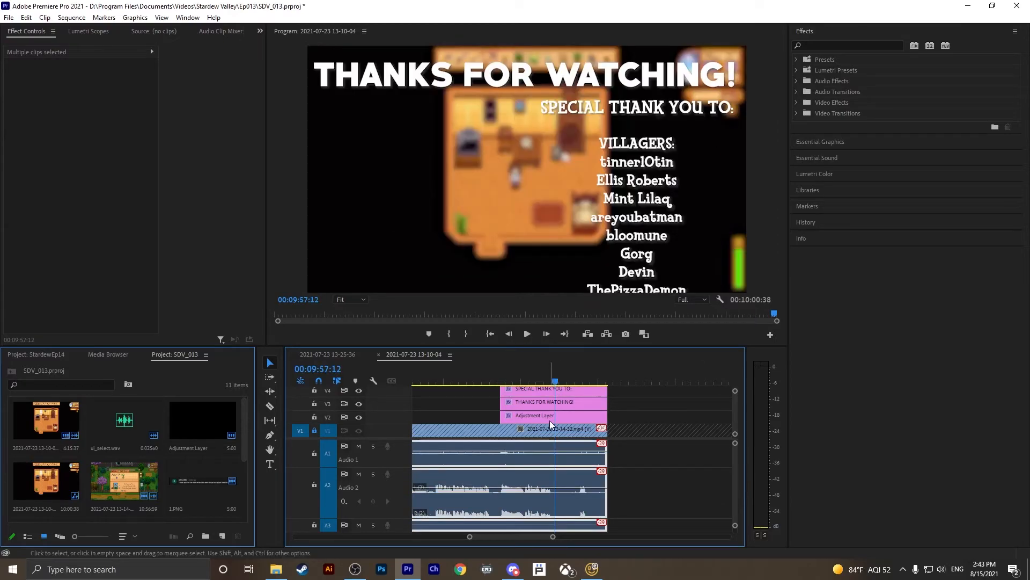
Examine the end screen's adjustment layer by hiding and showing its track, and select the "THANKS FOR WATCHING!" title
click(549, 418)
click(359, 417)
click(359, 417)
click(539, 403)
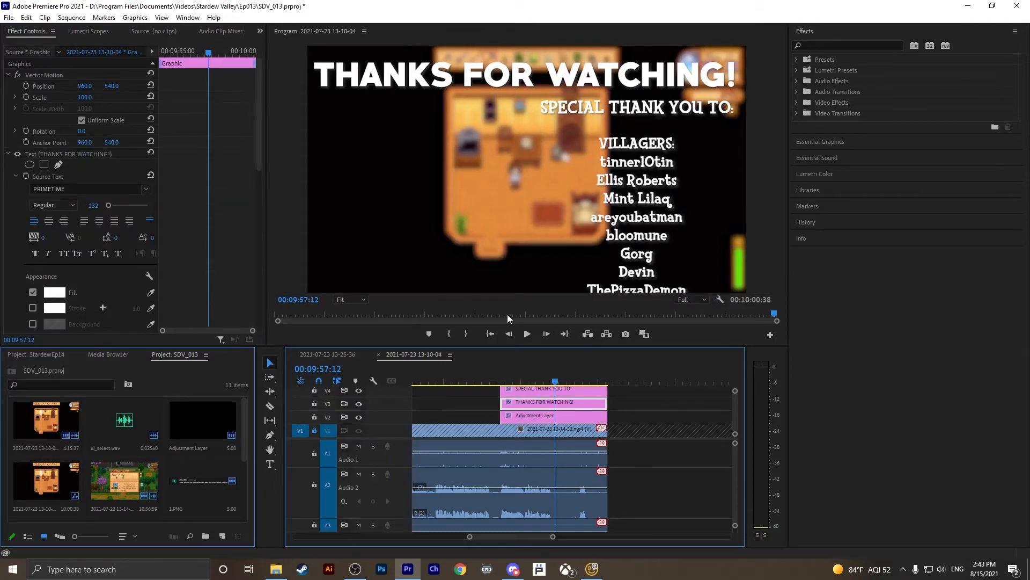
Inspect the "SPECIAL THANK YOU TO:" title and scroll through the rolling credits text back to the patrons and members
click(584, 393)
click(633, 270)
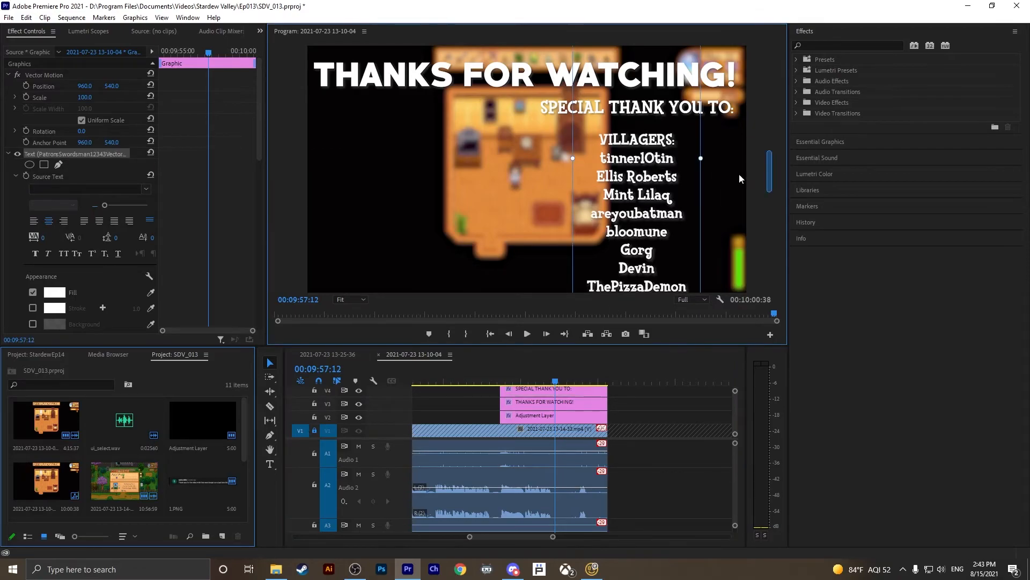
drag(771, 165, 771, 125)
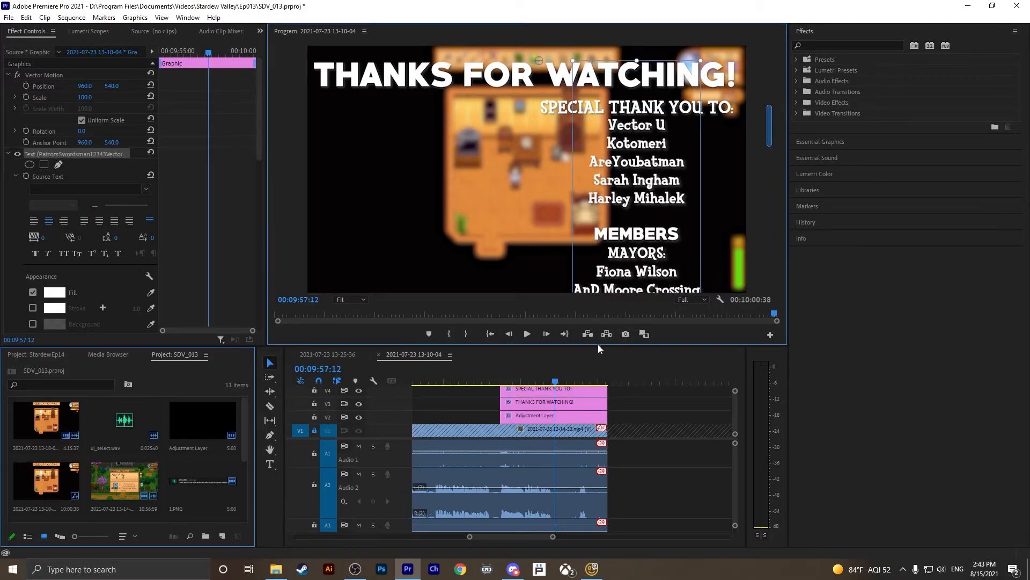
Play back the end screen from its start to review the credits roll and bring its upper video tracks into view
click(502, 373)
key(space)
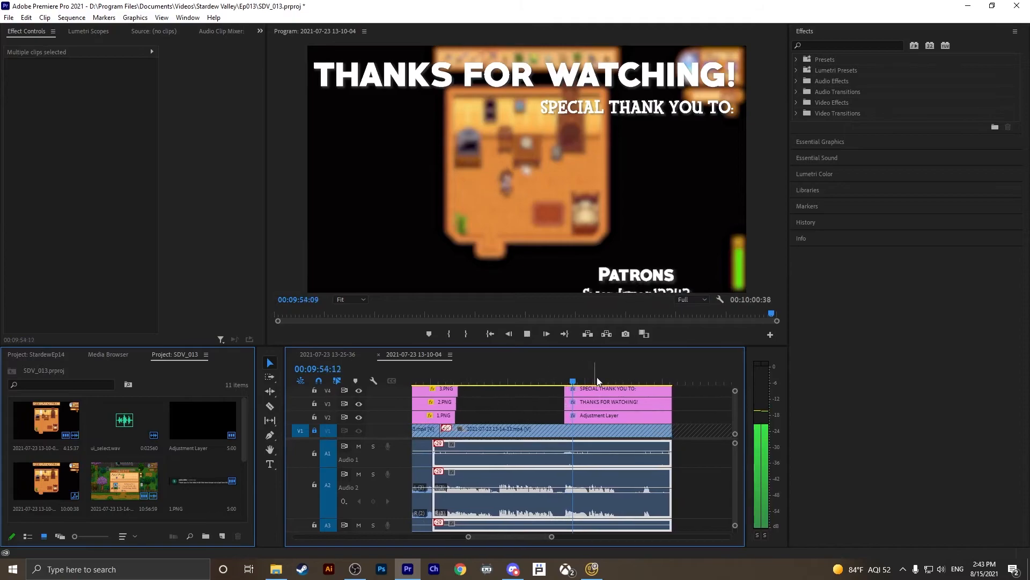
key(space)
scroll(738, 413, up, 2)
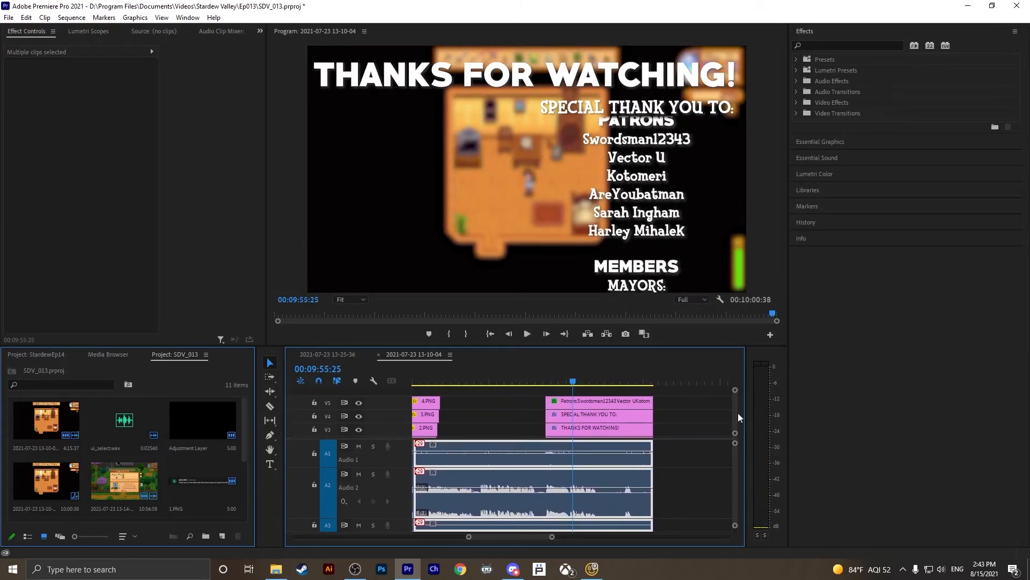